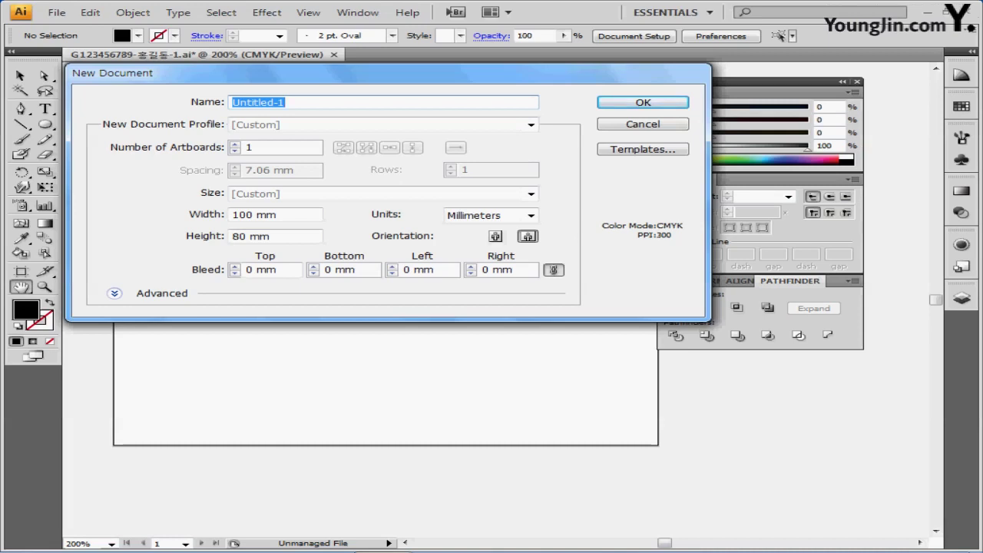
# Step: Configure a new document with millimetre units, 100 mm width, 80 mm height and CMYK color mode
pyautogui.click(531, 215)
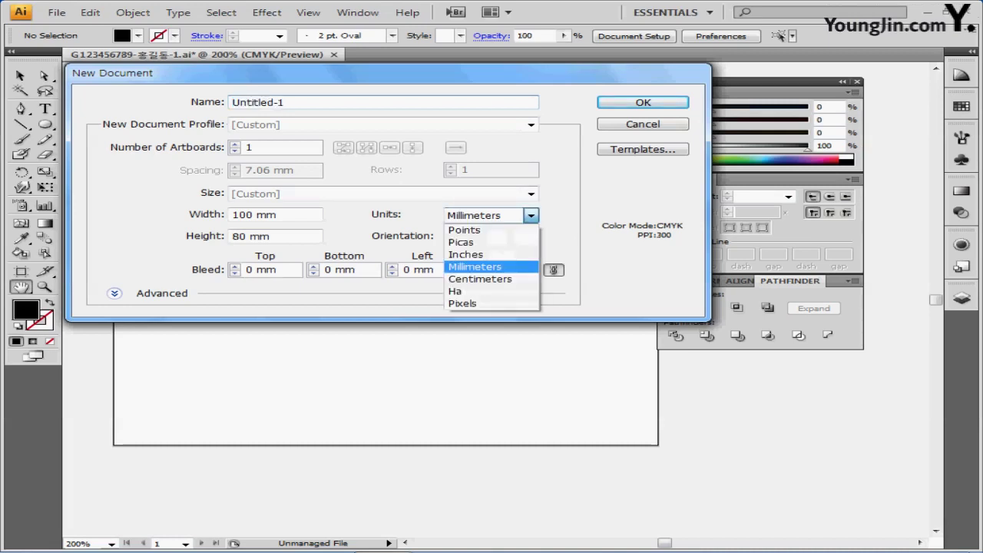
pyautogui.click(475, 266)
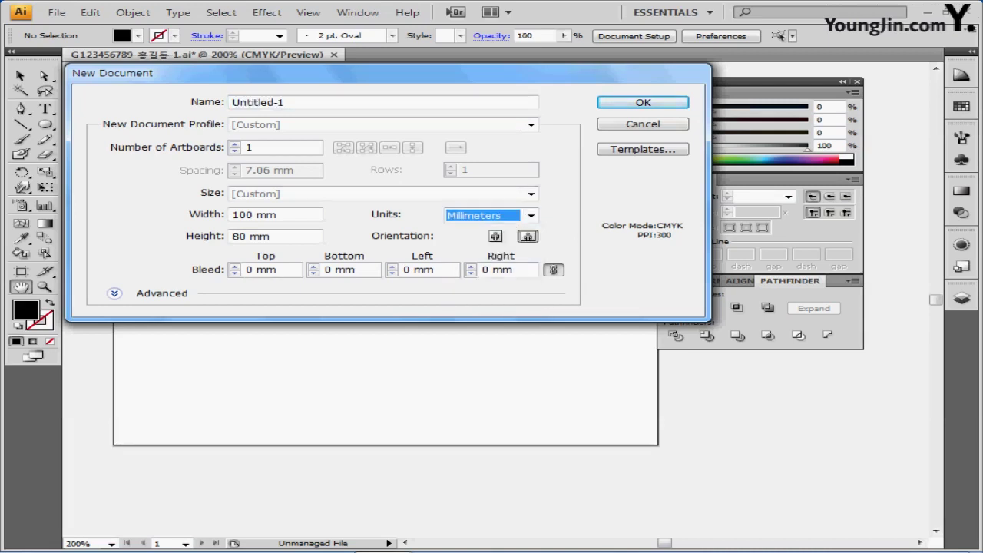
pyautogui.click(278, 215)
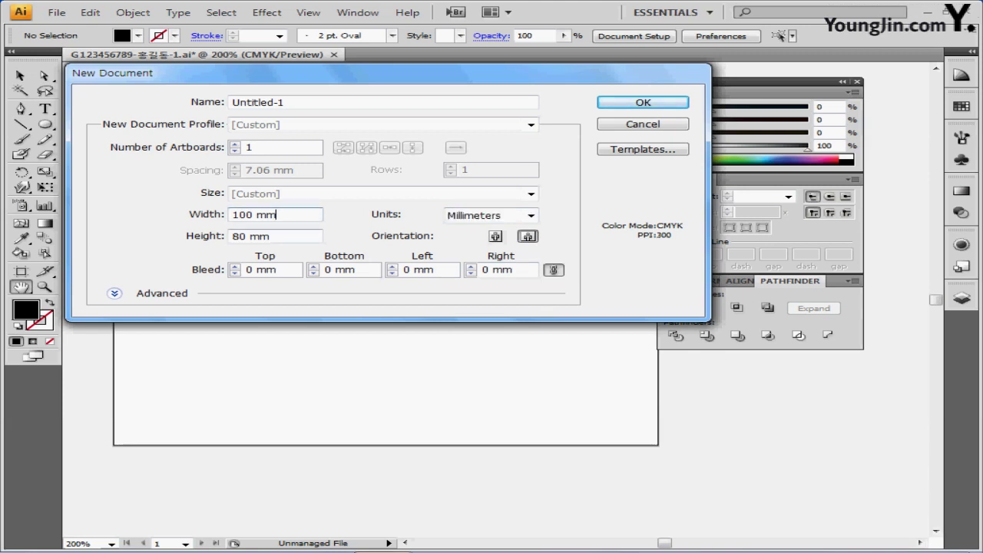
pyautogui.click(273, 237)
pyautogui.click(114, 292)
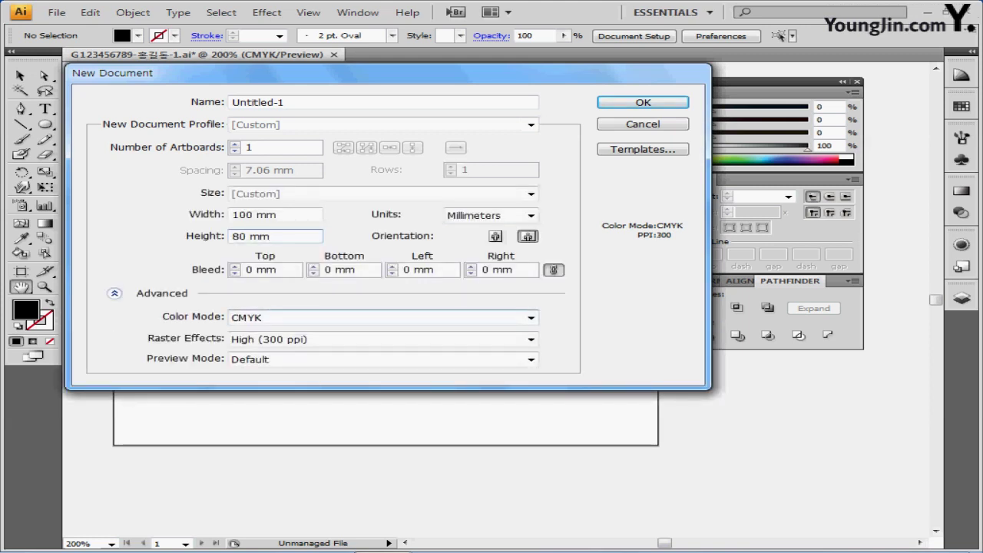
pyautogui.click(530, 317)
pyautogui.click(491, 332)
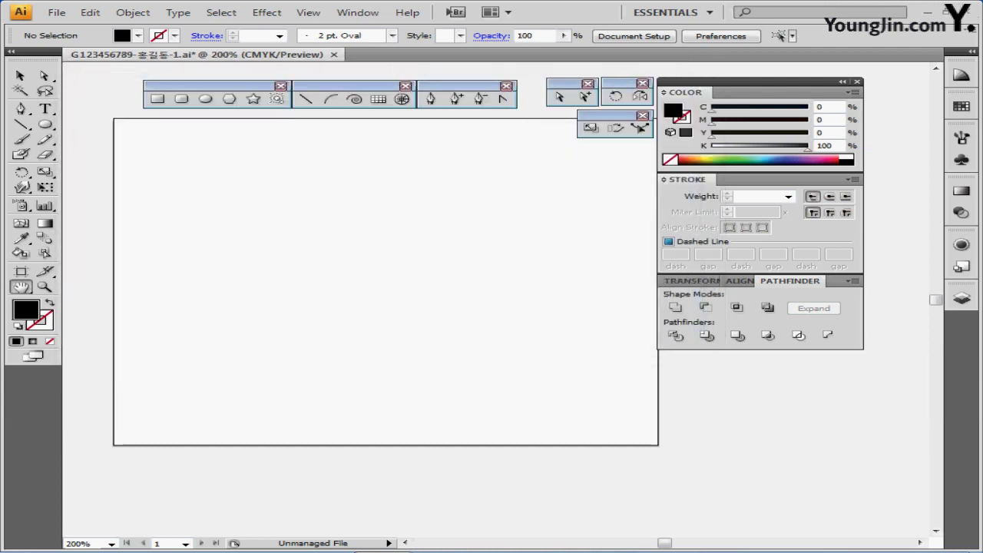
# Step: Show the rulers and set their zero point at the artboard's upper-left corner
pyautogui.hotkey('ctrl', 'r')
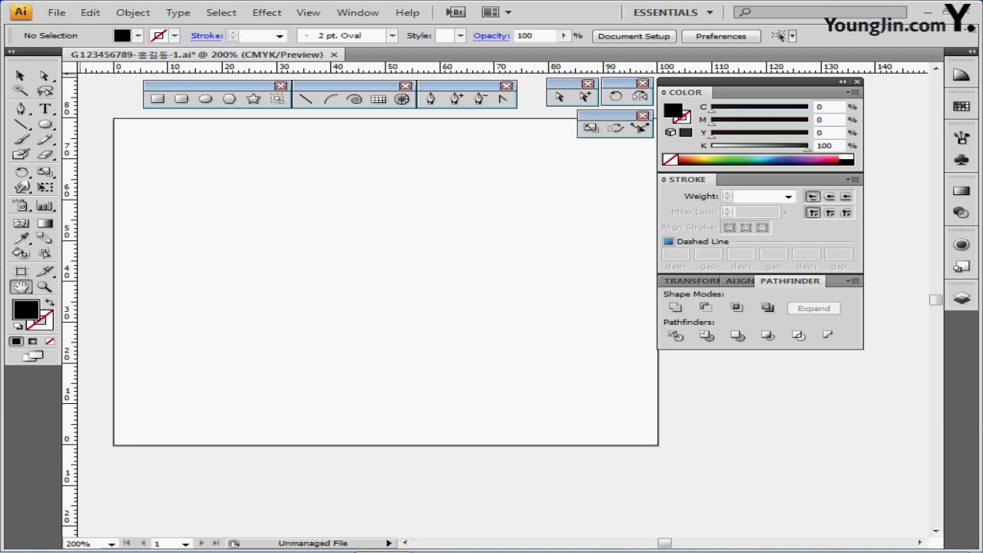
pyautogui.moveTo(70, 67); pyautogui.dragTo(113, 119)
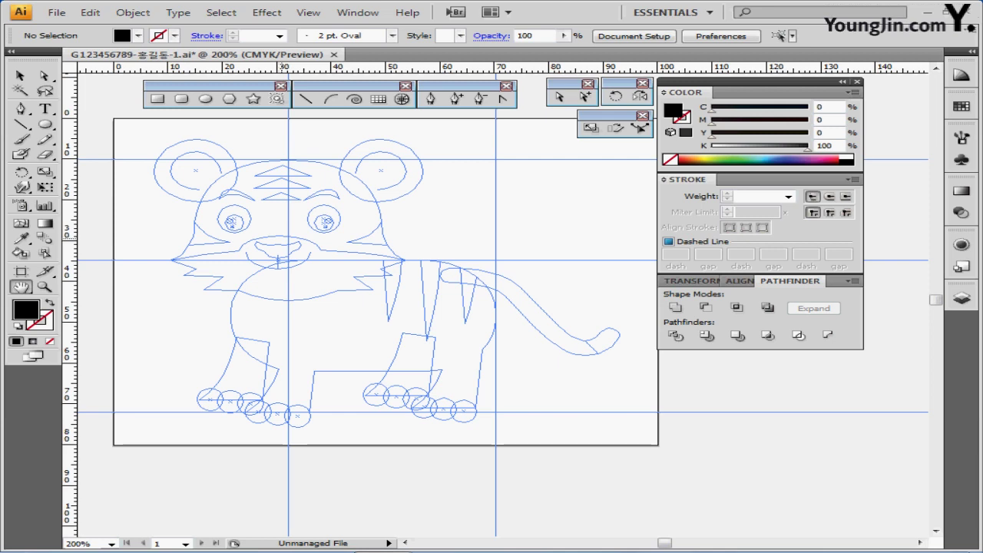
pyautogui.moveTo(272, 238)
pyautogui.mouseDown()
pyautogui.moveTo(265, 232)
pyautogui.moveTo(273, 239)
pyautogui.mouseUp()
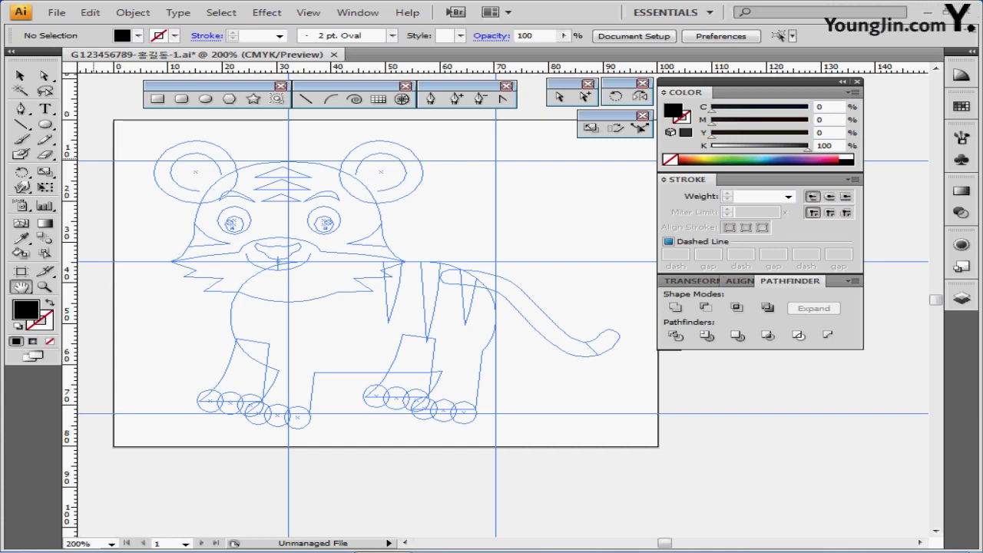
# Step: Activate the Pen tool and dock the Swatches panel beneath the Pathfinder panel
pyautogui.press('p')
pyautogui.click(22, 109)
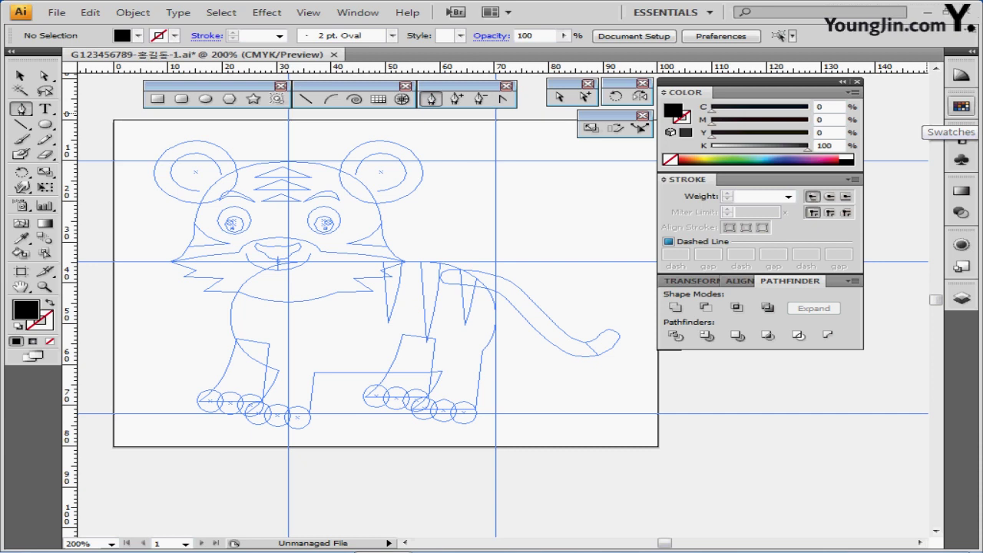
pyautogui.moveTo(960, 106); pyautogui.dragTo(675, 366)
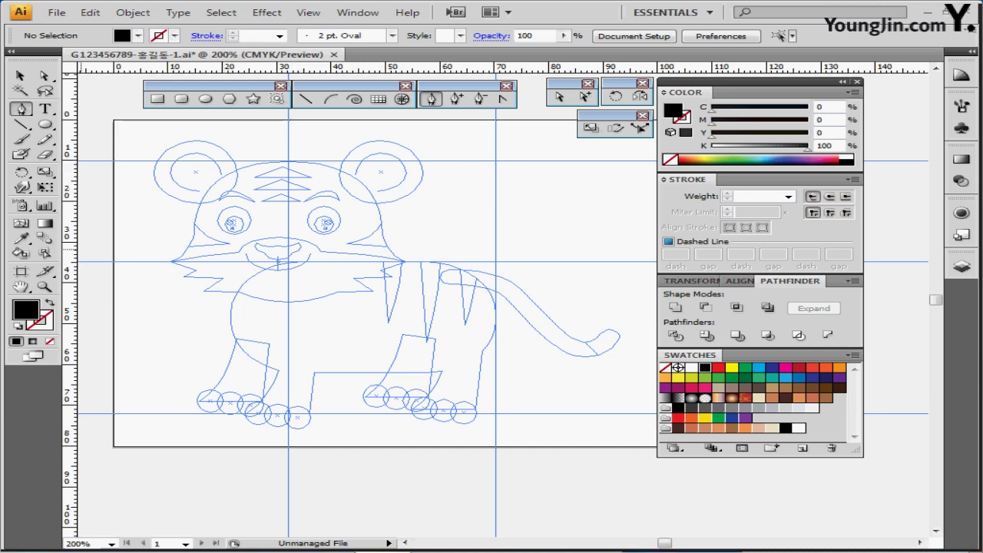
# Step: With default fill and stroke, trace the left half of the tiger's head from its crown to the whisker tip and back to the centre guide
pyautogui.press('d')
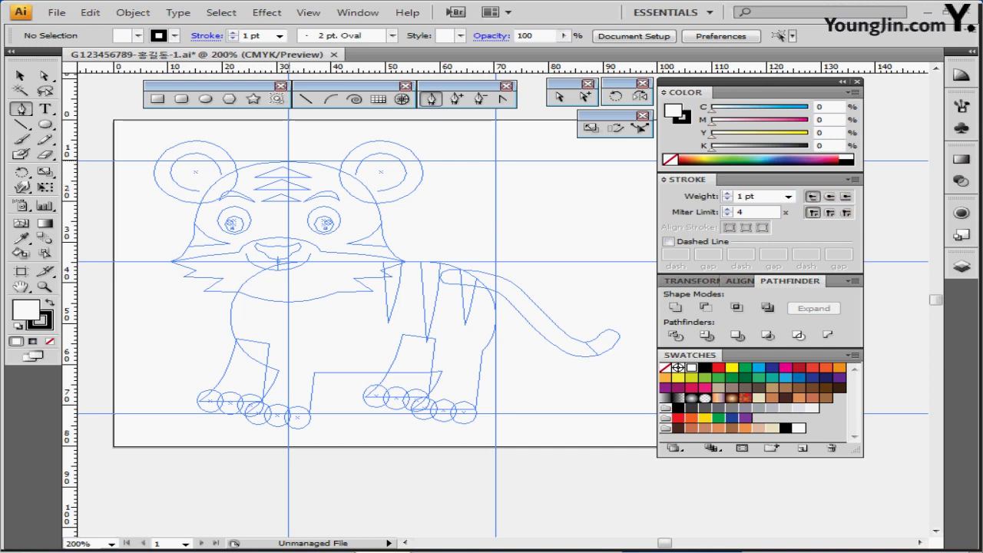
pyautogui.click(288, 161)
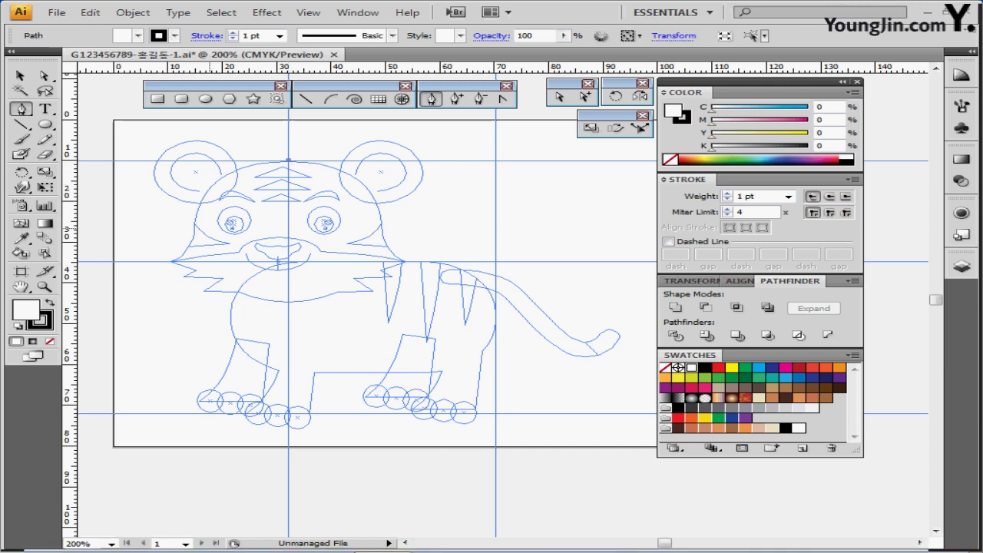
pyautogui.moveTo(194, 230); pyautogui.dragTo(185, 305)
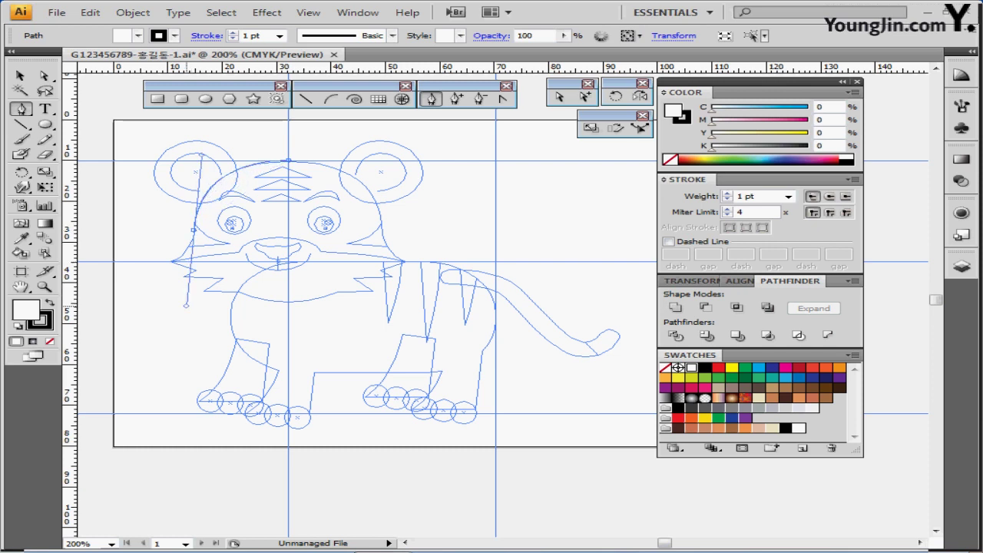
pyautogui.moveTo(186, 306); pyautogui.dragTo(186, 305)
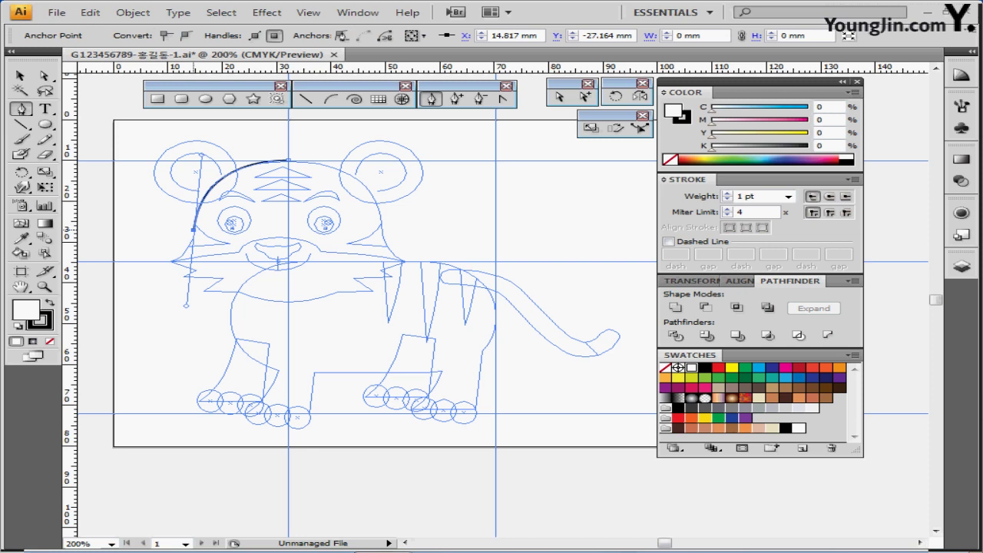
pyautogui.click(193, 229)
pyautogui.moveTo(171, 261); pyautogui.dragTo(148, 268)
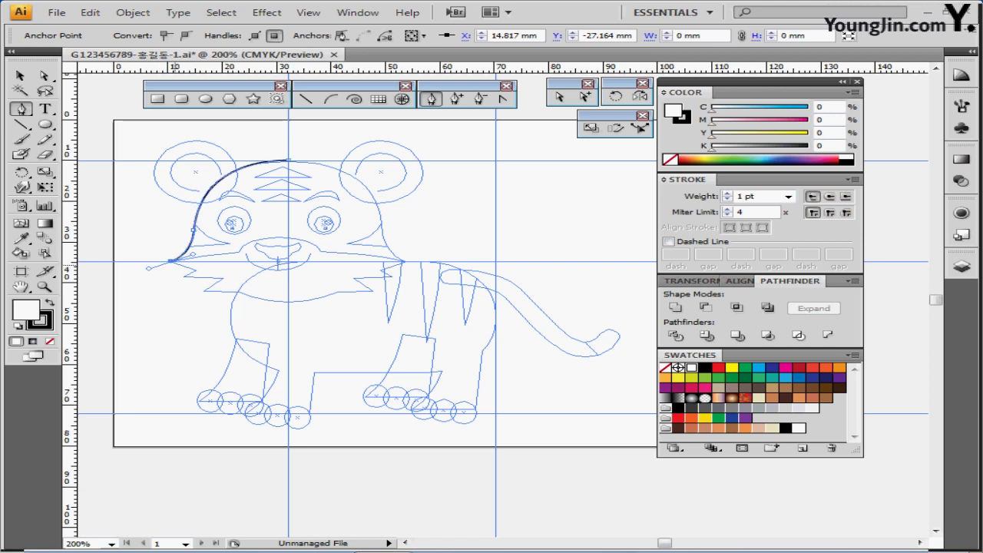
pyautogui.click(171, 261)
pyautogui.click(171, 261)
pyautogui.click(288, 261)
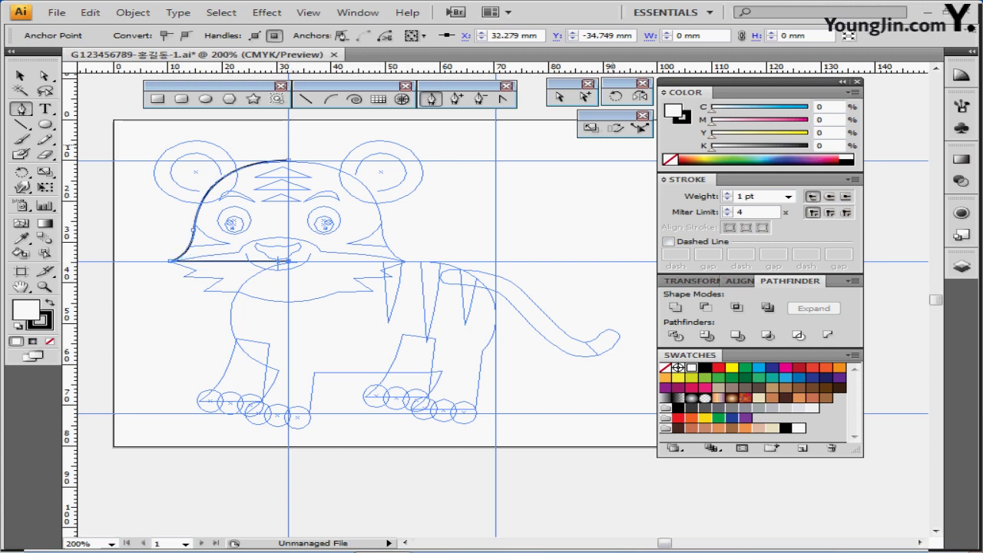
# Step: Fill the half head with the orange from the colour samples beside the artboard using the Eyedropper, then deselect it
pyautogui.hscroll(2, 478, 237)
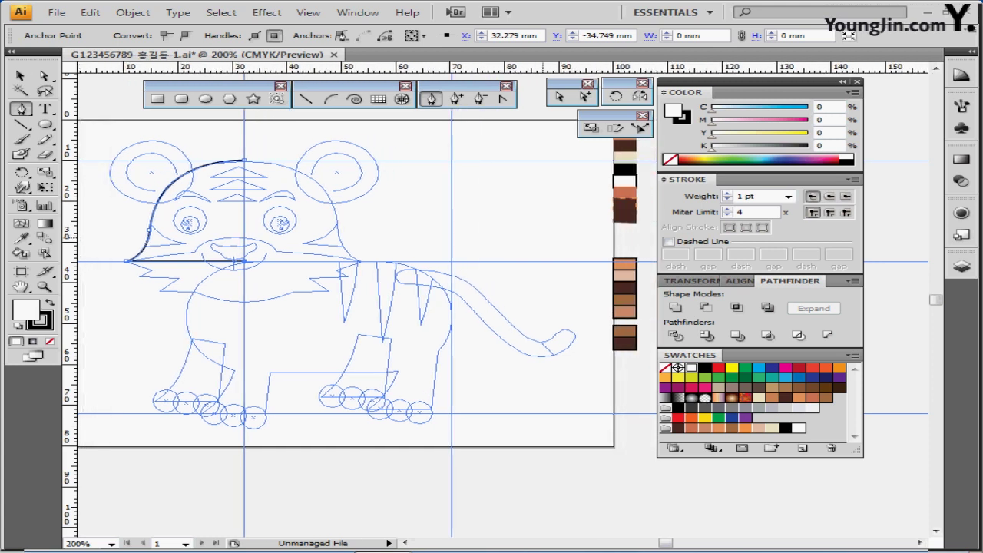
pyautogui.scroll(1, 345, 307)
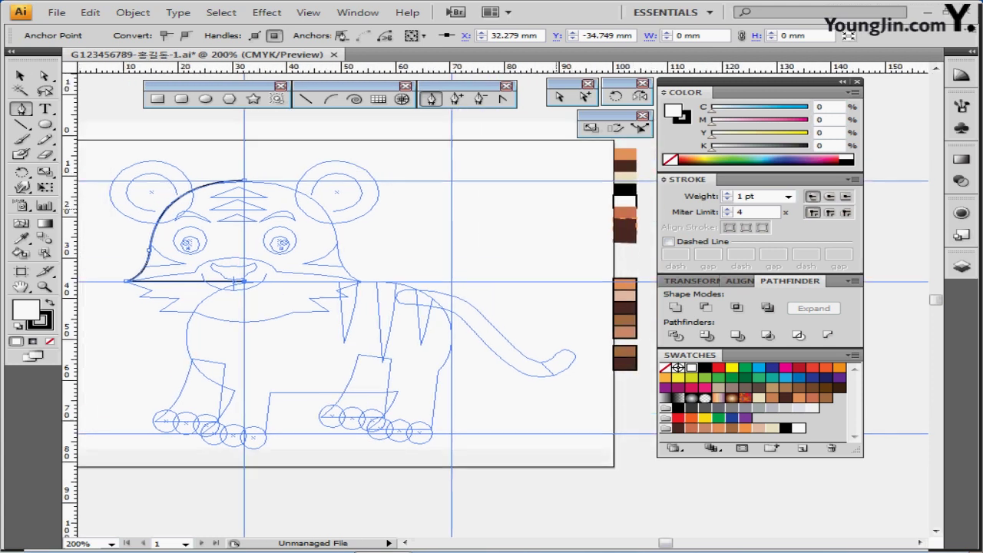
pyautogui.scroll(1, 345, 307)
pyautogui.press('ctrl')
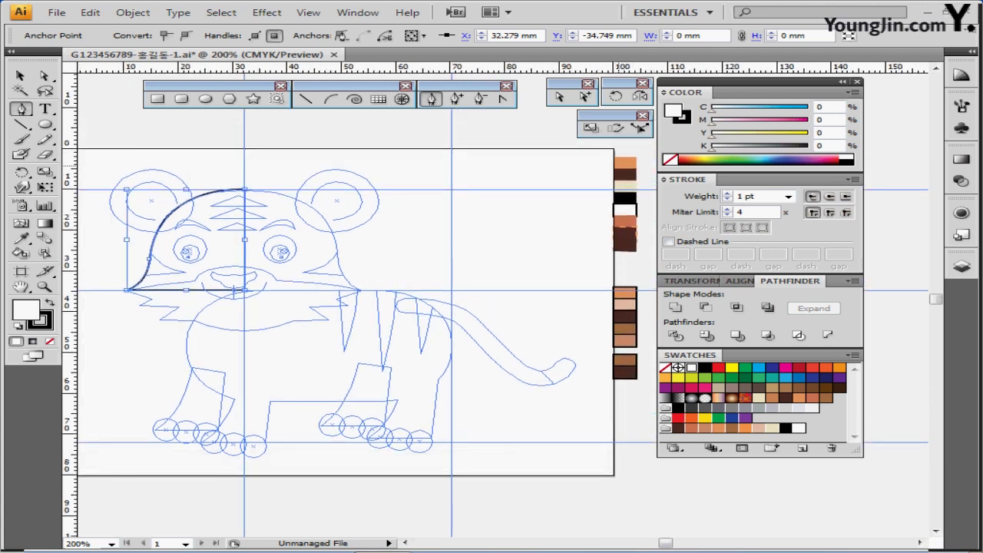
pyautogui.press('i')
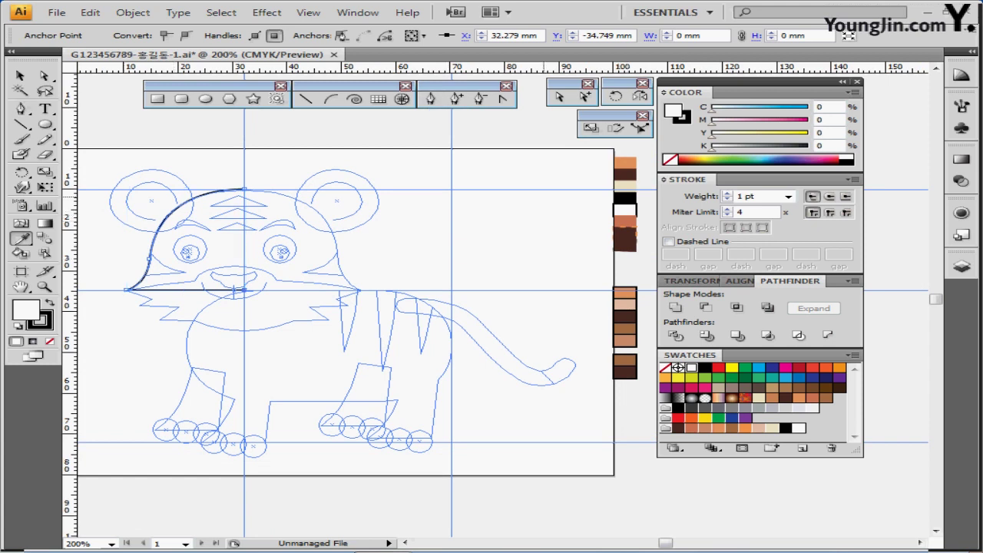
pyautogui.click(624, 163)
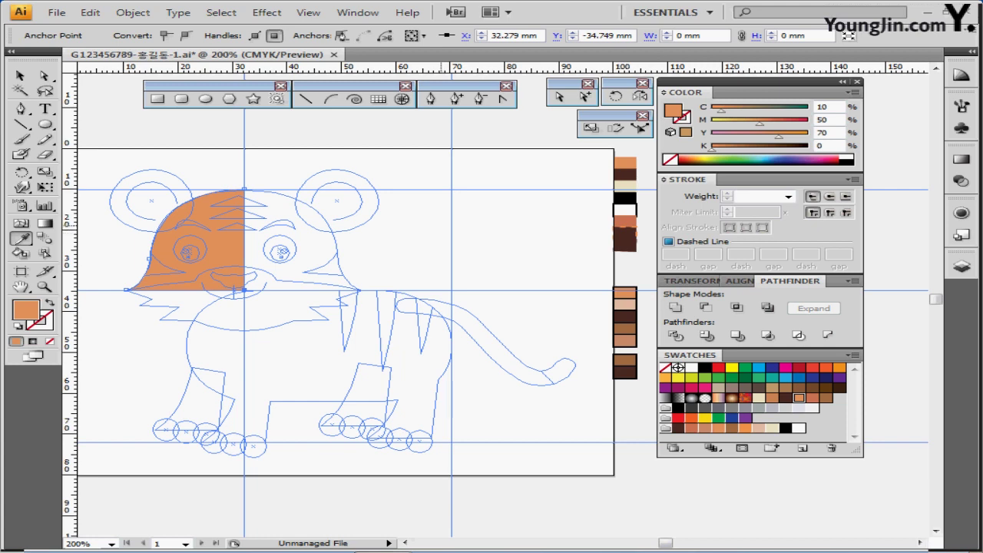
pyautogui.hotkey('ctrl', 'shift', 'a')
# Step: Draw the left cheek stripe as an open V-shaped path with no fill and a 1 pt black stroke, its ends extending past the head
pyautogui.keyDown('ctrl'); pyautogui.click(216, 285); pyautogui.keyUp('ctrl')
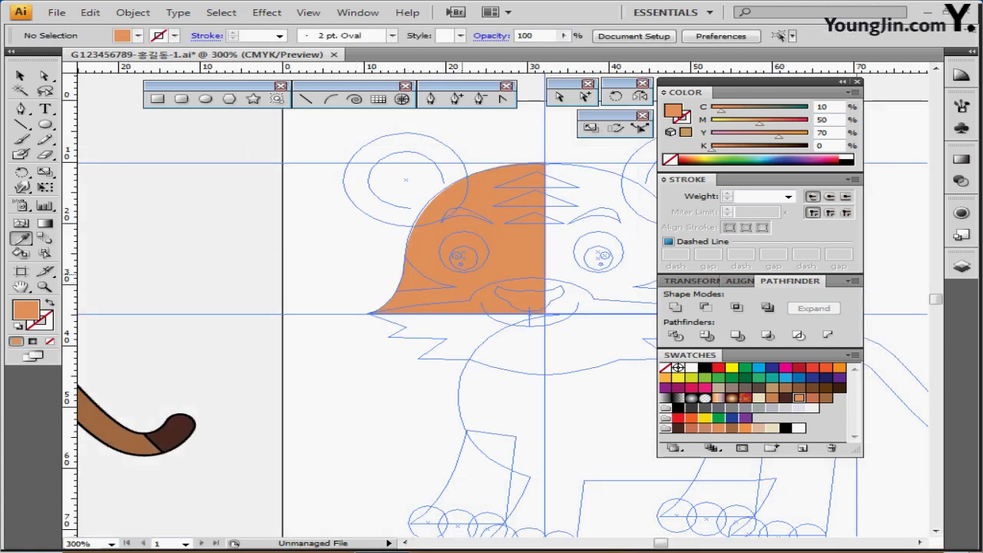
pyautogui.keyDown('ctrl'); pyautogui.click(461, 274); pyautogui.keyUp('ctrl')
pyautogui.moveTo(506, 276); pyautogui.dragTo(271, 241)
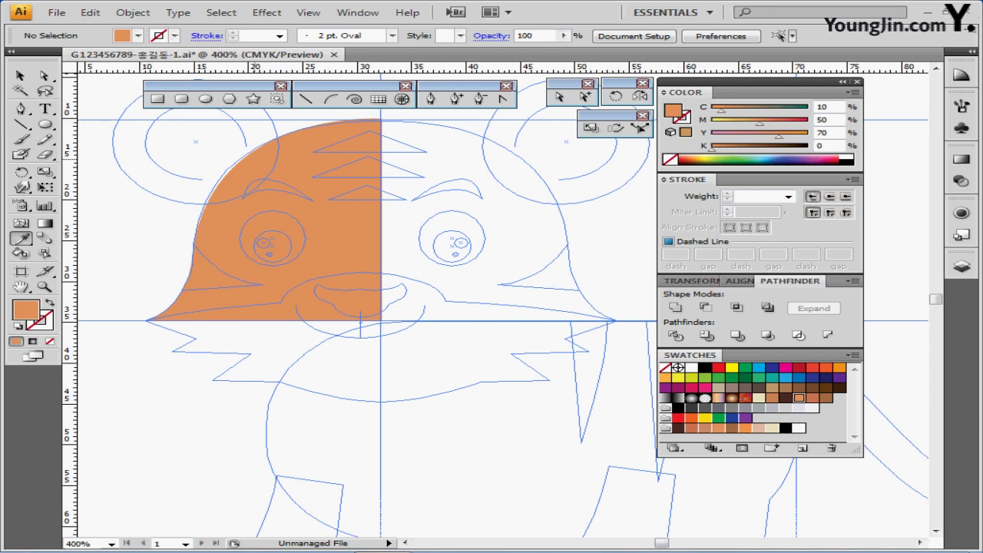
pyautogui.press('d')
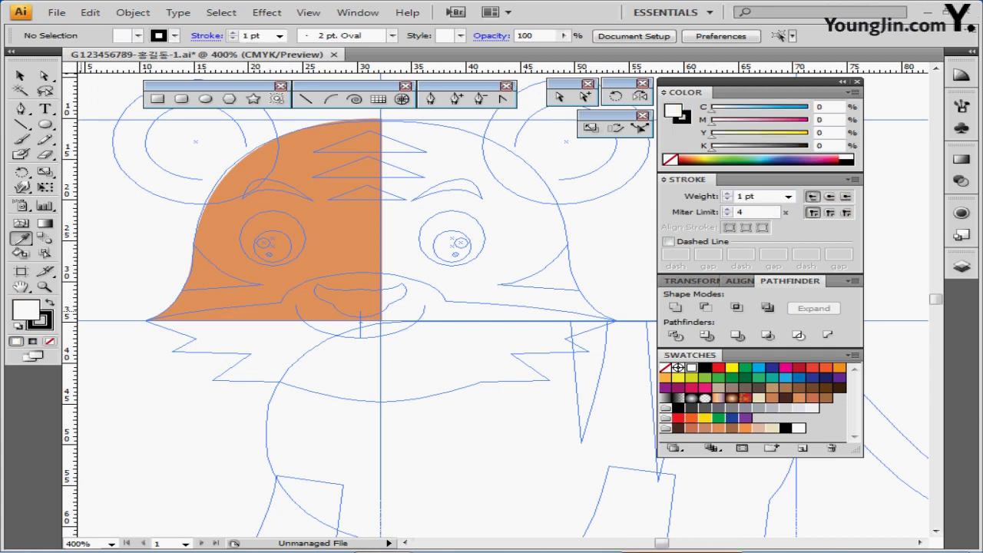
pyautogui.press('/')
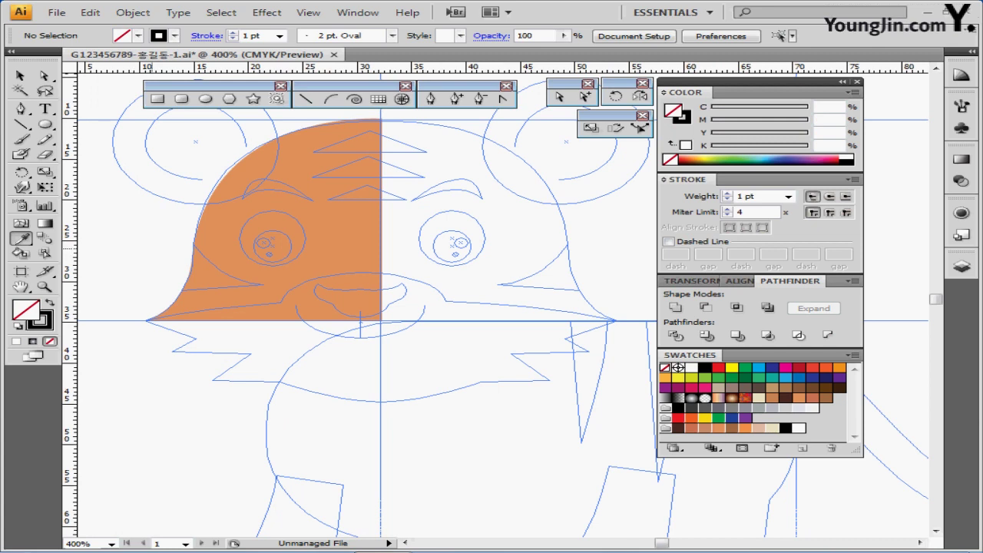
pyautogui.press('p')
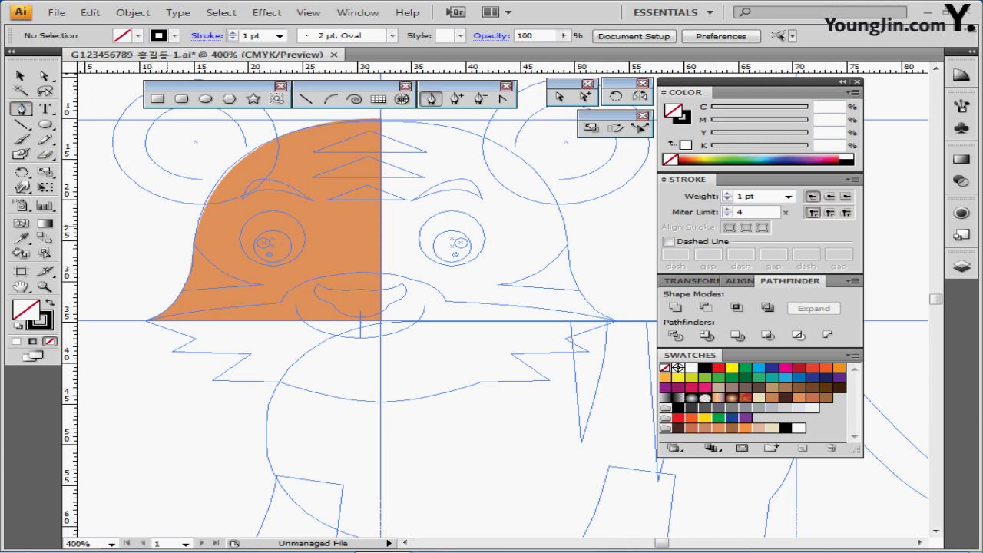
pyautogui.click(178, 231)
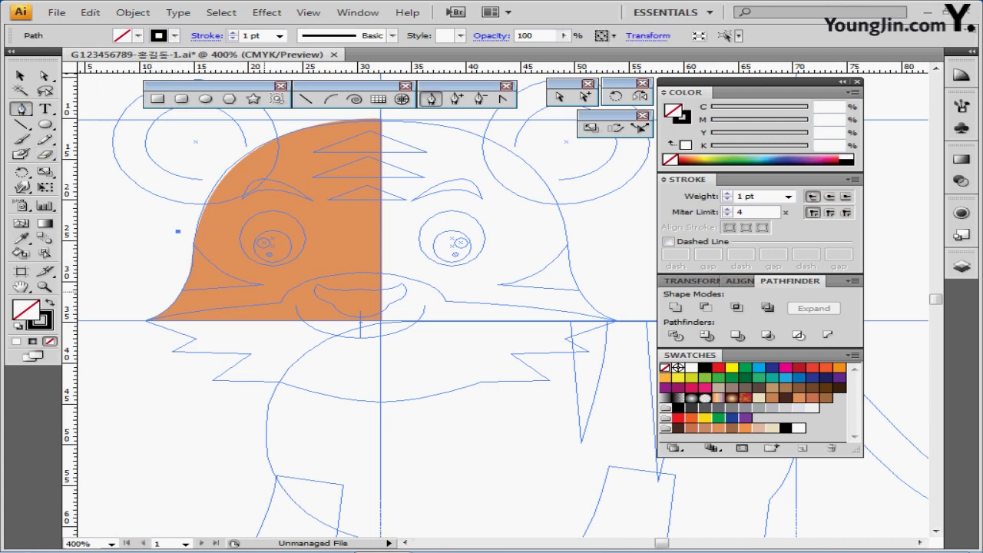
pyautogui.moveTo(261, 282); pyautogui.dragTo(308, 287)
pyautogui.click(261, 284)
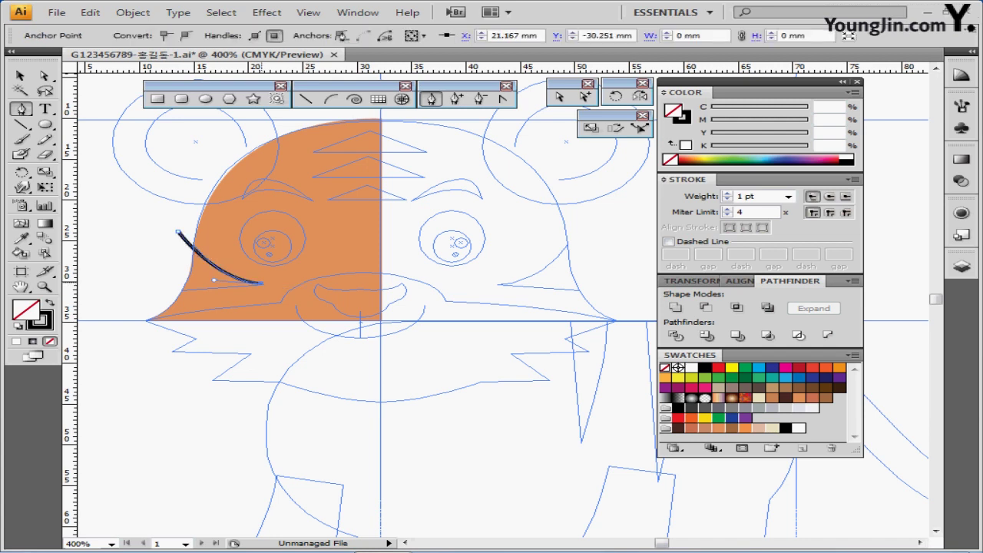
pyautogui.click(149, 294)
pyautogui.click(149, 294)
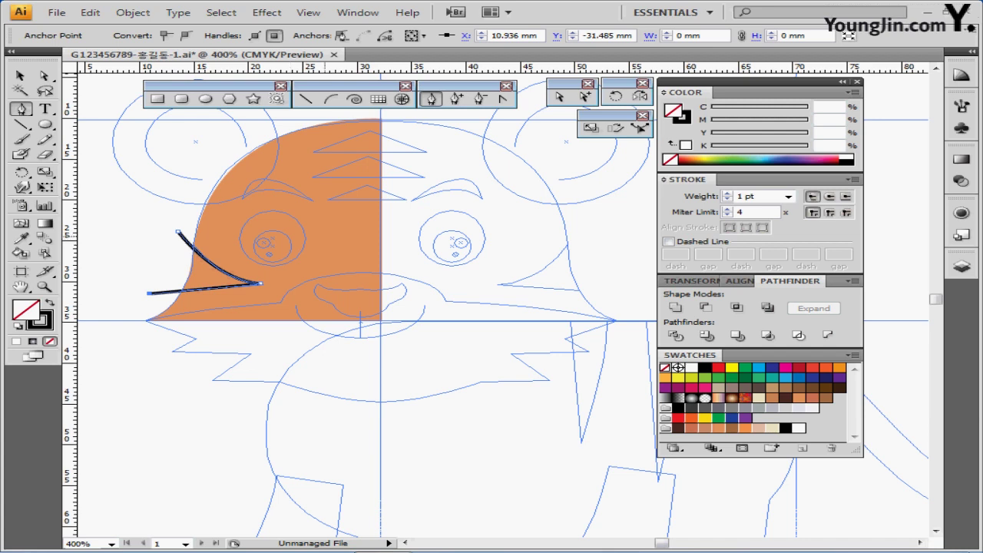
# Step: Hide the guides and the bounding box, and split the half head along the cheek stripe path with Pathfinder Divide
pyautogui.press('ctrl')
pyautogui.hotkey('ctrl', ';')
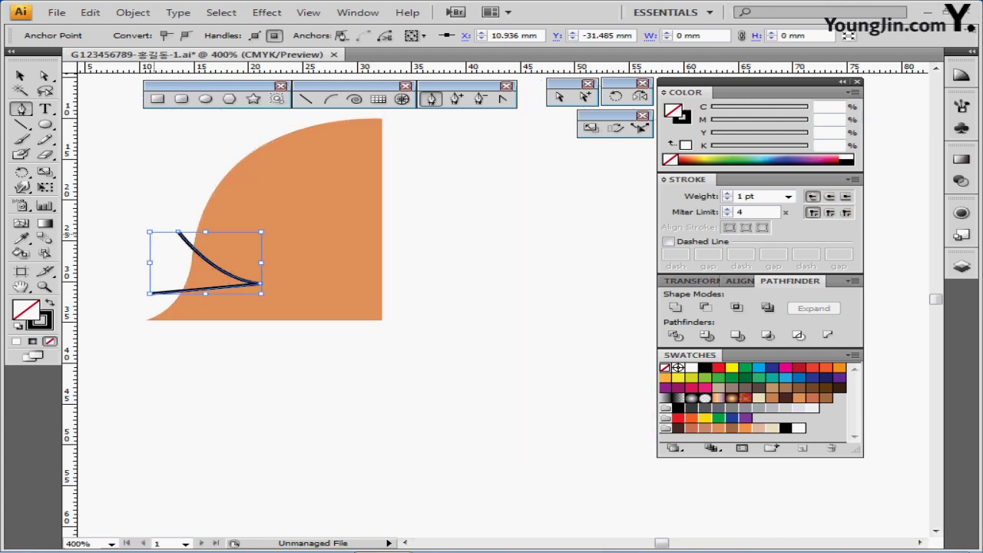
pyautogui.moveTo(143, 189); pyautogui.dragTo(270, 307)
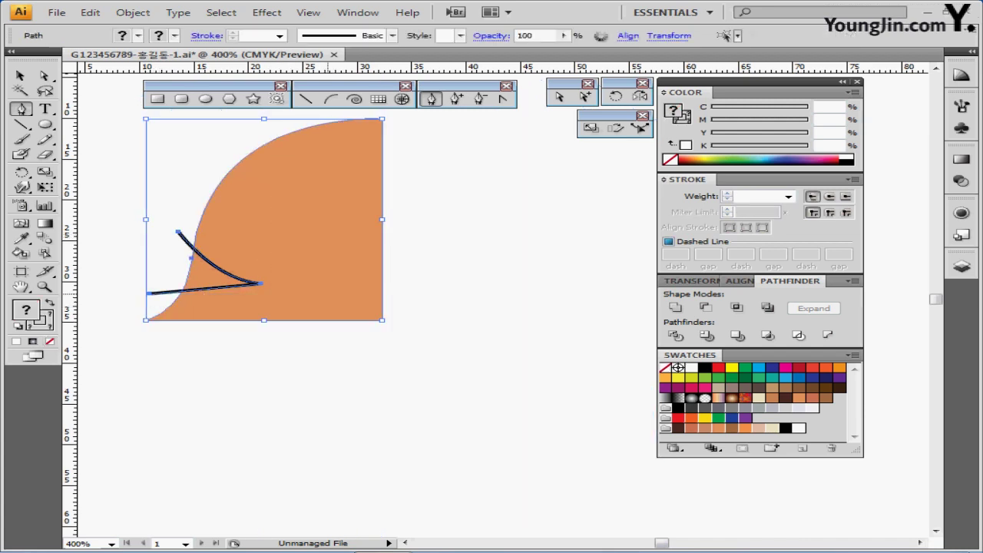
pyautogui.hotkey('ctrl', 'shift', 'b')
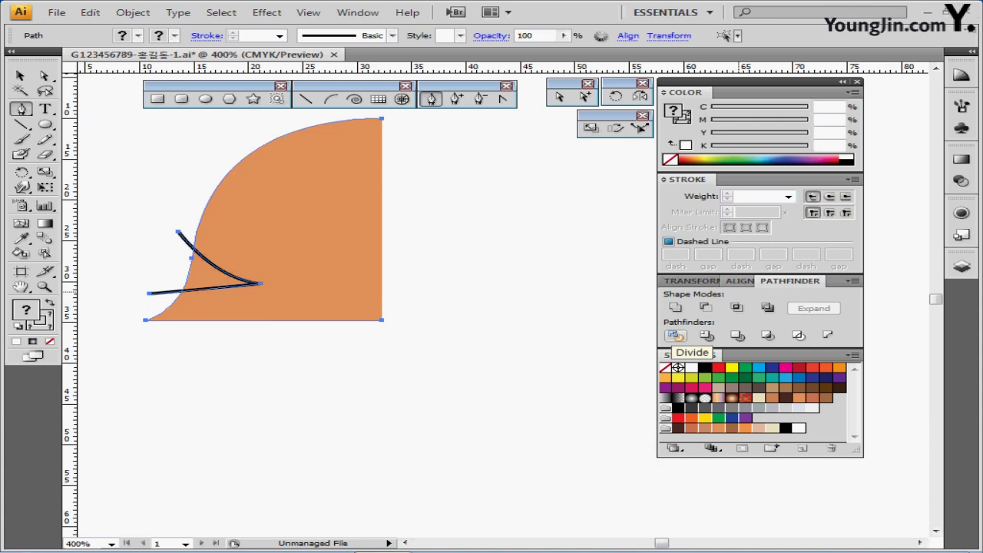
pyautogui.click(675, 336)
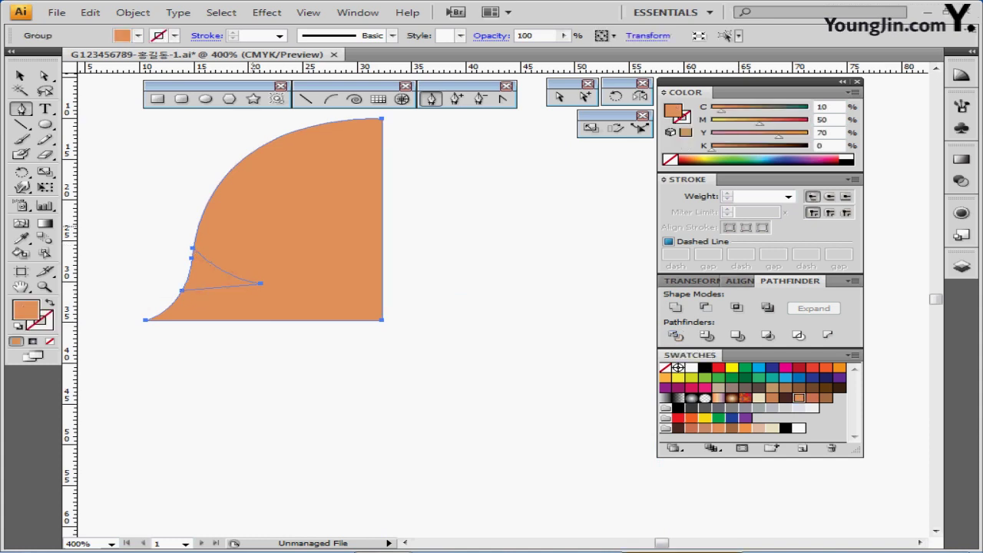
# Step: Show the bounding box again and open the divided head group in isolation mode
pyautogui.press('ctrl')
pyautogui.press('ctrl')
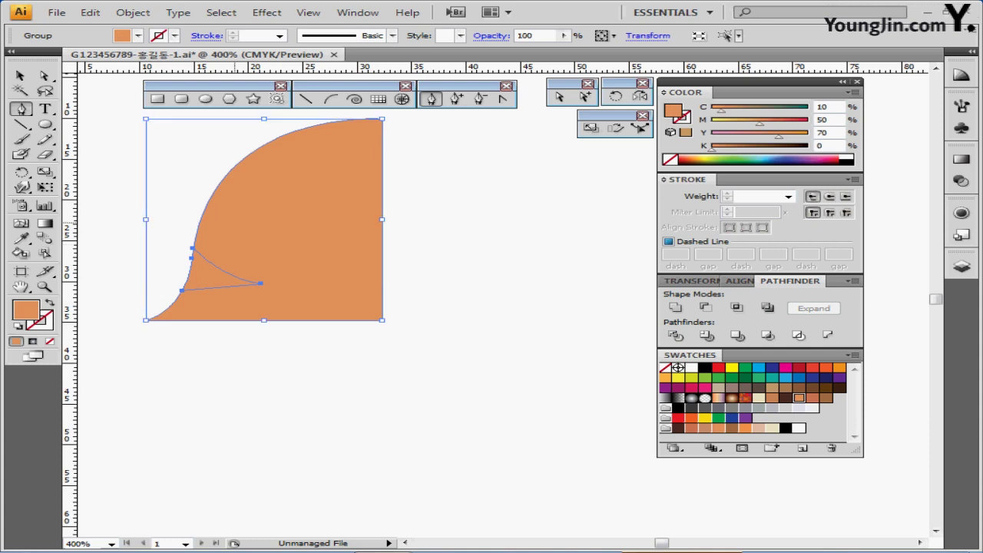
pyautogui.click(21, 76)
pyautogui.doubleClick(310, 215)
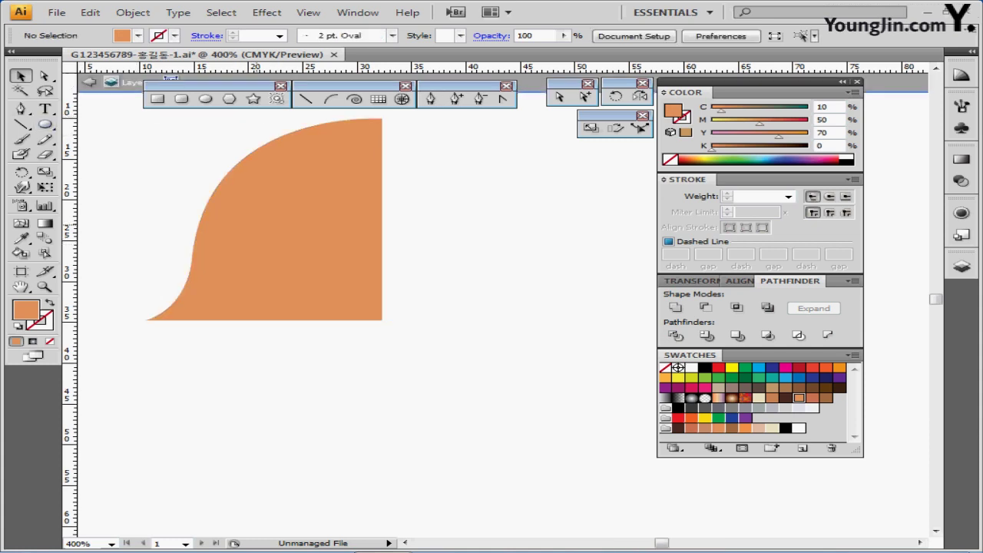
# Step: Fill the divided cheek stripe piece with dark brown (C60 M80 Y80 K50), leave isolation mode and show the guides again
pyautogui.click(216, 281)
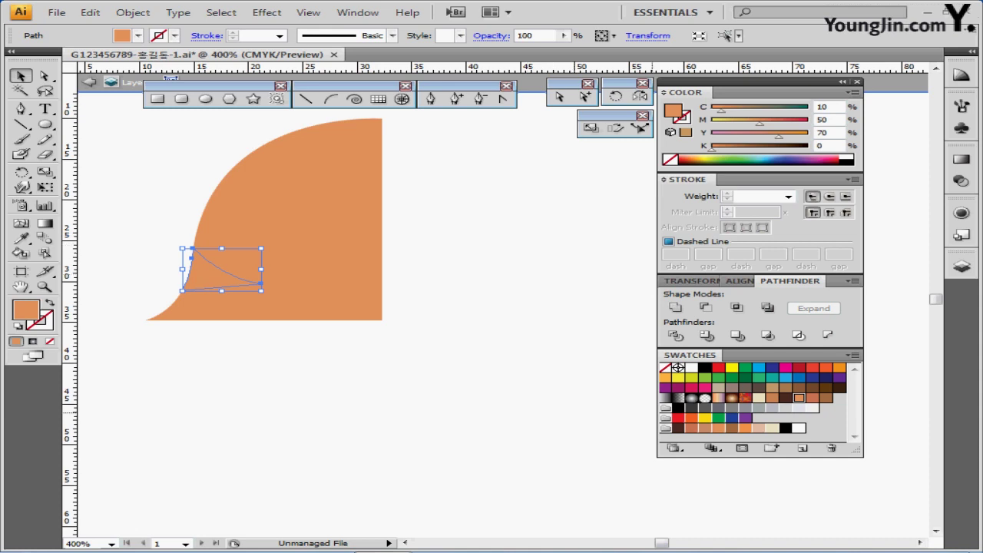
pyautogui.click(677, 427)
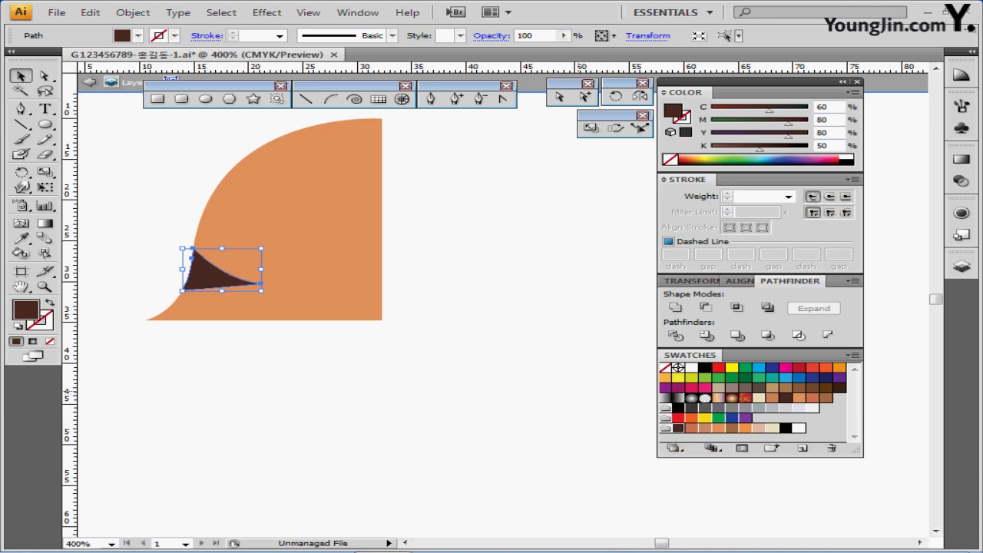
pyautogui.doubleClick(518, 304)
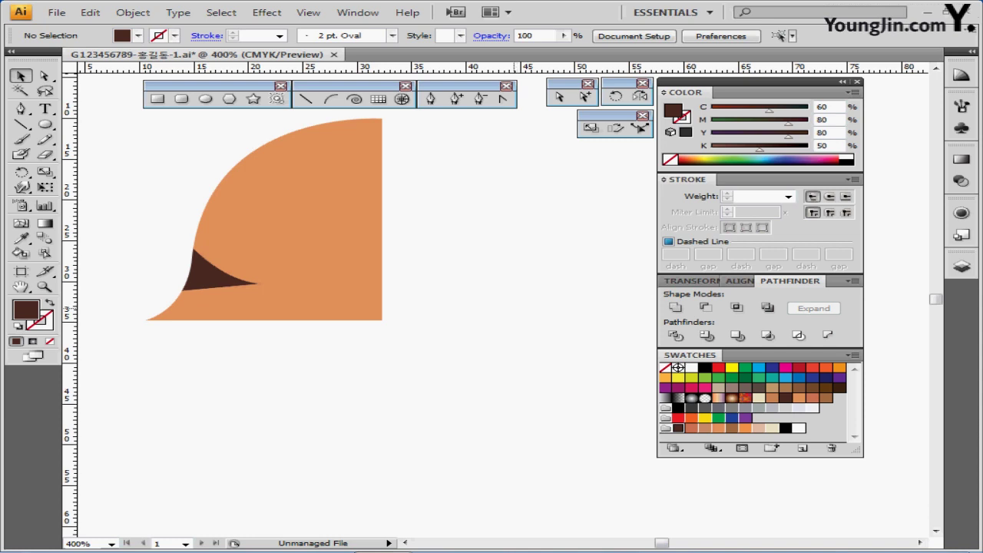
pyautogui.hotkey('ctrl', ';')
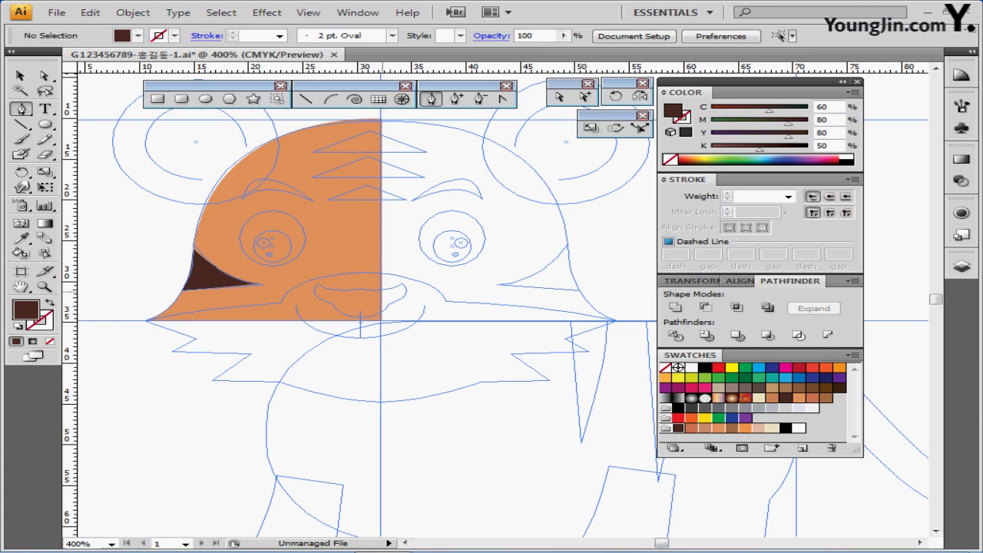
# Step: Start the left lower-face path at the head's centre line and curve its upper edge to the cheek tip, with default white fill and black stroke
pyautogui.click(381, 291)
pyautogui.moveTo(146, 319); pyautogui.dragTo(112, 332)
pyautogui.press('d')
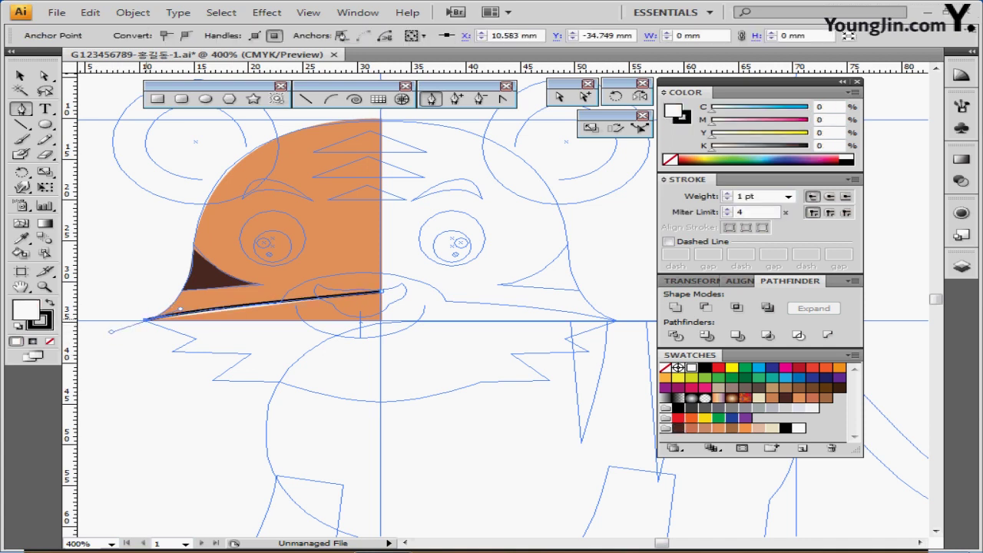
pyautogui.click(145, 320)
# Step: Continue the lower-face path along the zigzag fur guide and the curved chin to the centre line, and close it at its starting point
pyautogui.moveTo(192, 338); pyautogui.dragTo(201, 340)
pyautogui.click(191, 338)
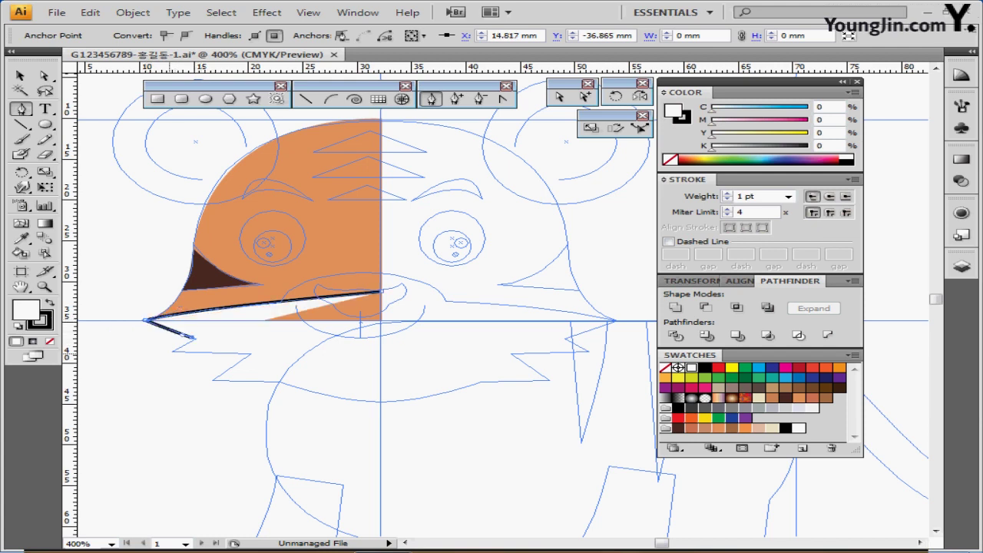
pyautogui.click(171, 349)
pyautogui.click(248, 354)
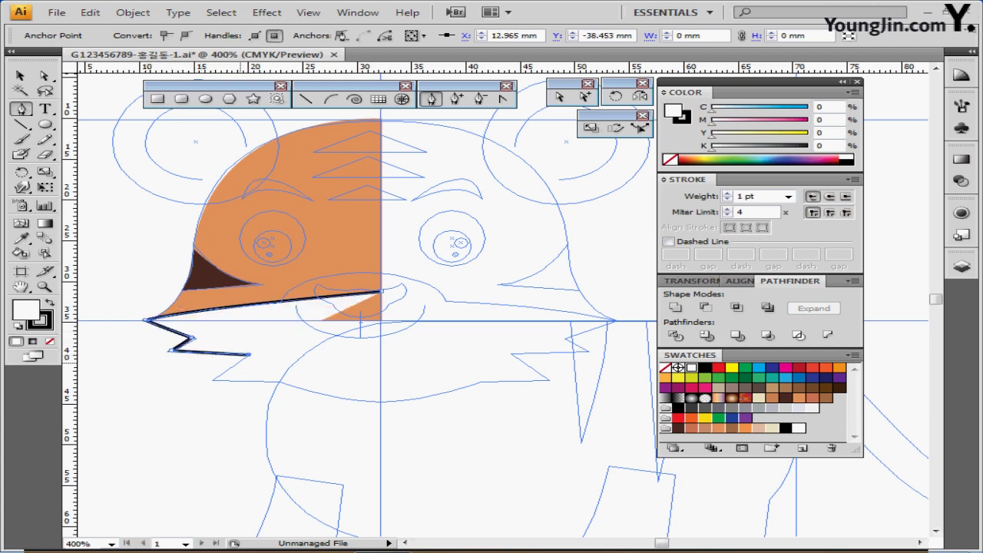
pyautogui.click(211, 378)
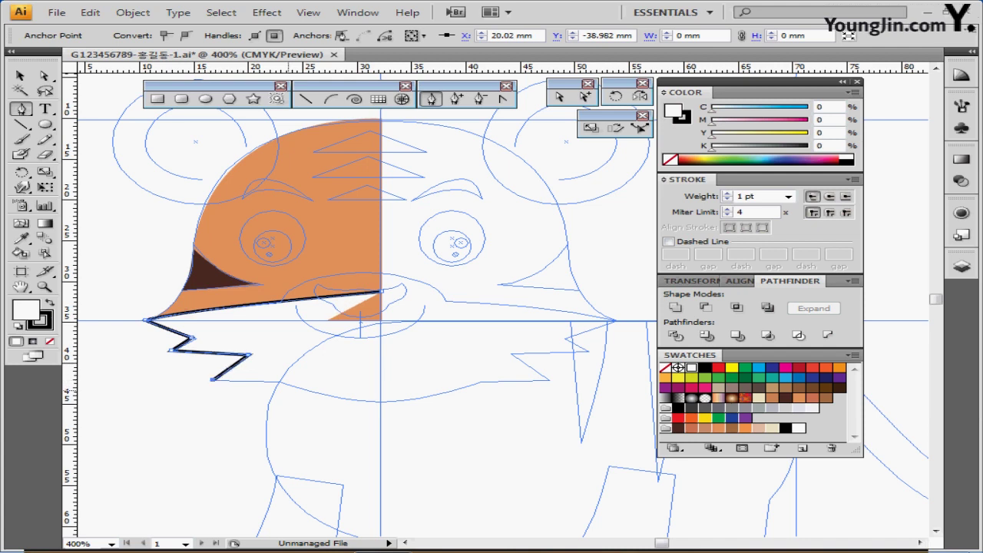
pyautogui.click(278, 379)
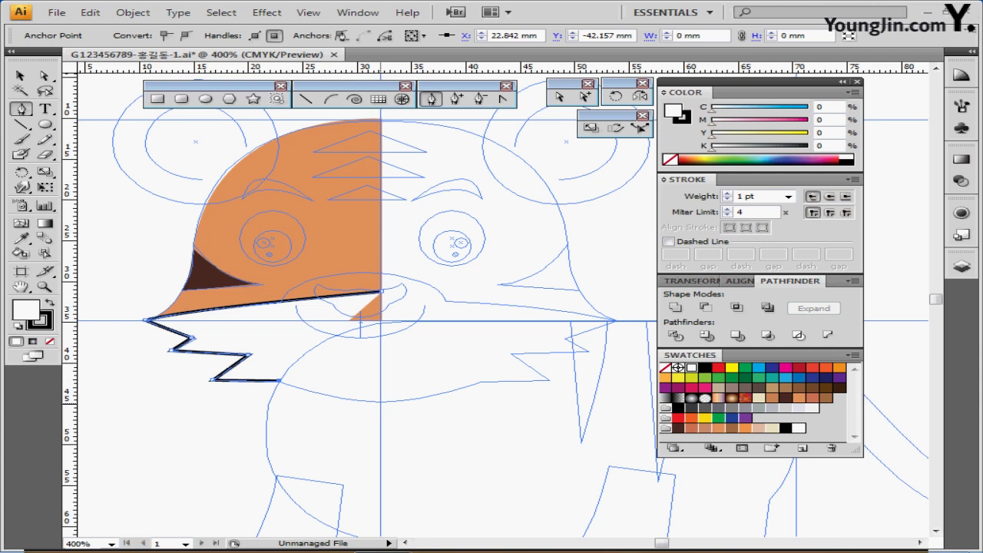
pyautogui.moveTo(380, 402); pyautogui.dragTo(418, 404)
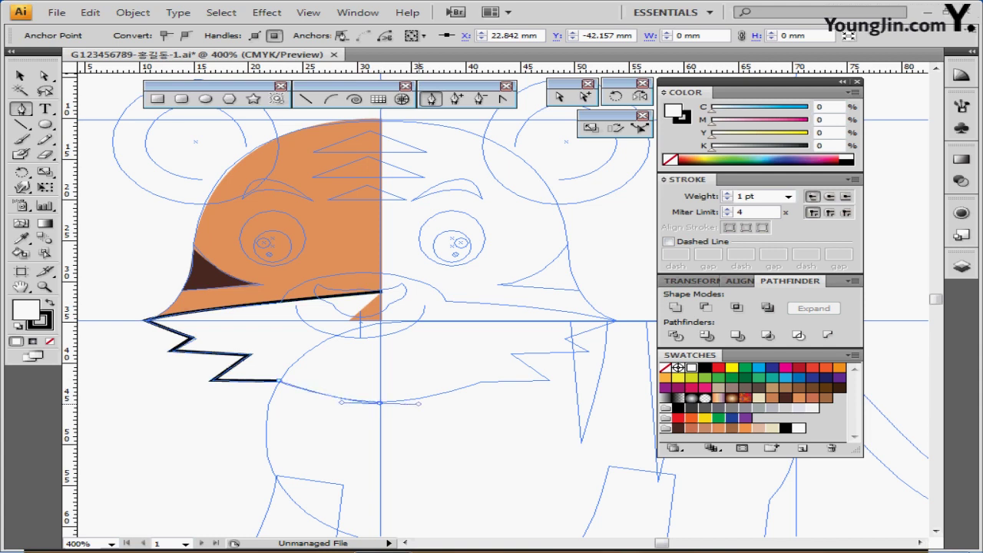
pyautogui.click(380, 402)
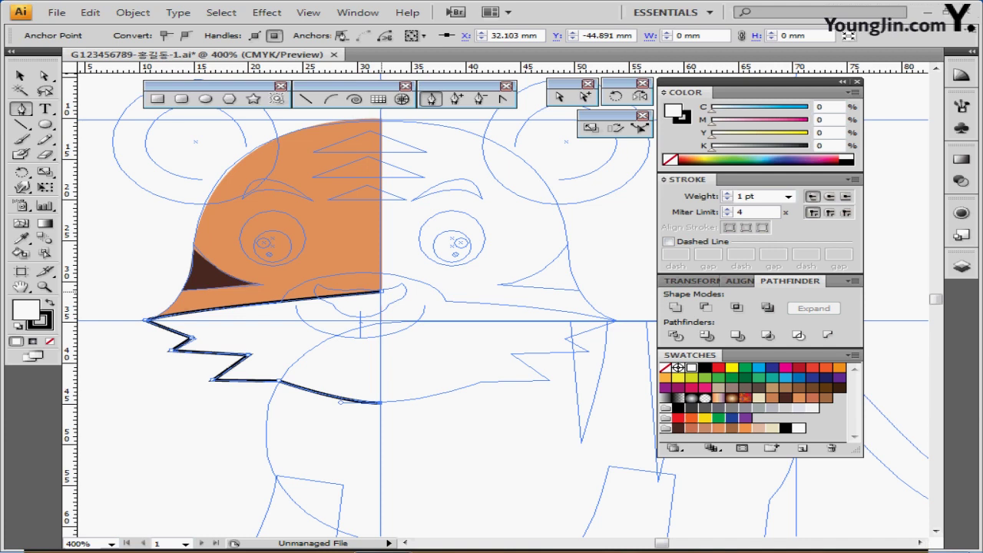
pyautogui.click(381, 291)
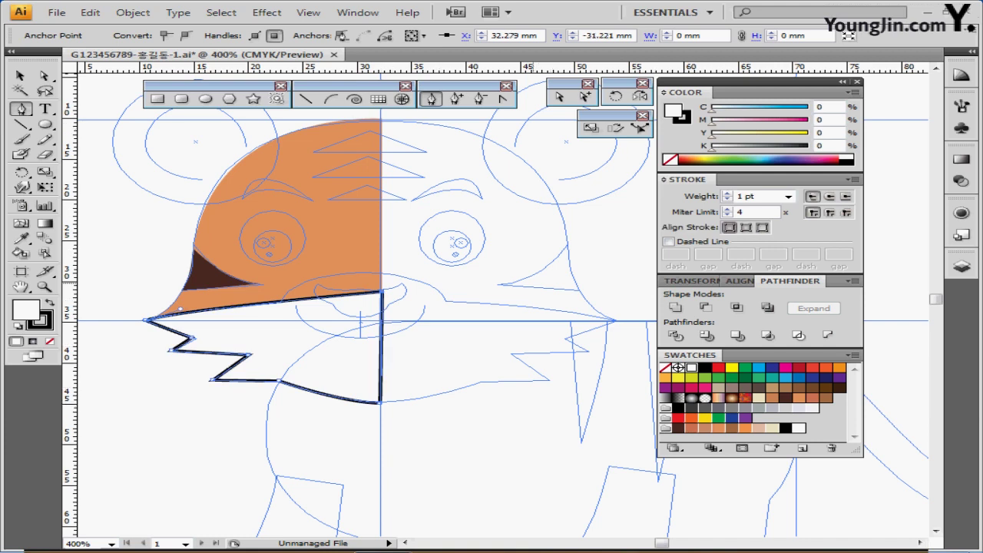
# Step: Fill the lower face with the cream from the colour samples beside the artboard using the Eyedropper, then deselect it
pyautogui.hotkey('ctrl', '-')
pyautogui.moveTo(554, 255); pyautogui.dragTo(377, 245)
pyautogui.scroll(-1, 249, 173)
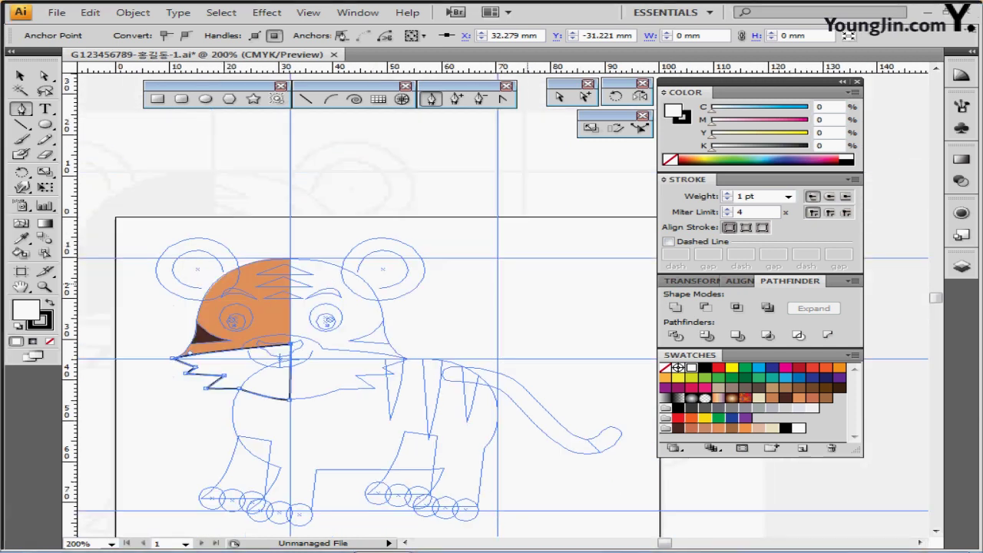
pyautogui.moveTo(479, 261); pyautogui.dragTo(490, 255)
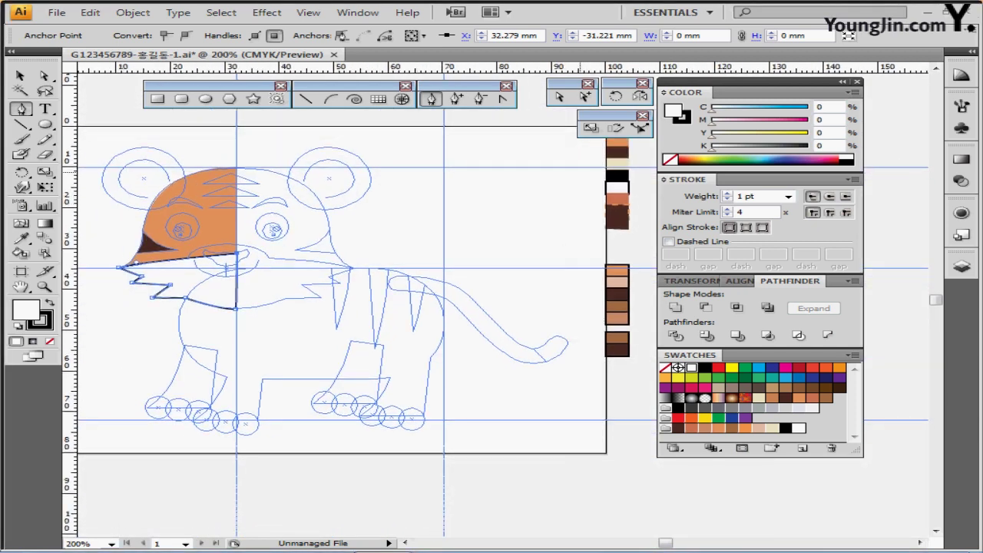
pyautogui.press('i')
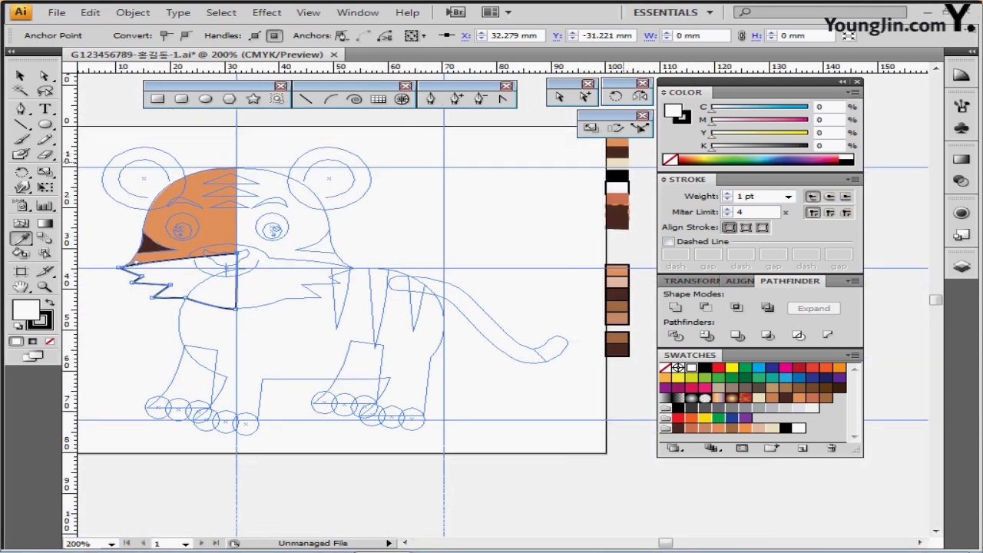
pyautogui.click(623, 163)
pyautogui.keyDown('ctrl'); pyautogui.click(251, 305); pyautogui.keyUp('ctrl')
pyautogui.moveTo(510, 307); pyautogui.dragTo(398, 327)
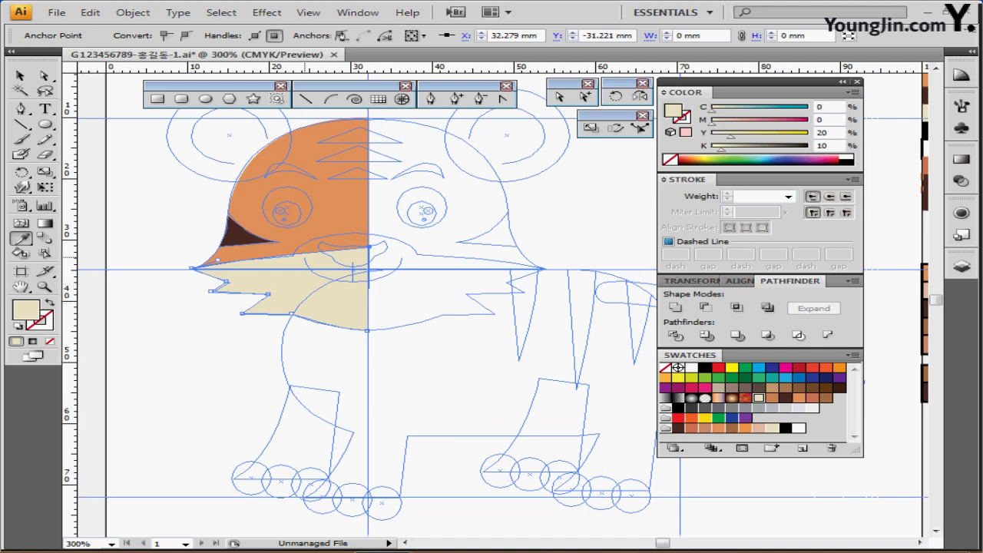
pyautogui.keyDown('ctrl'); pyautogui.click(306, 212); pyautogui.keyUp('ctrl')
pyautogui.moveTo(413, 286); pyautogui.dragTo(438, 304)
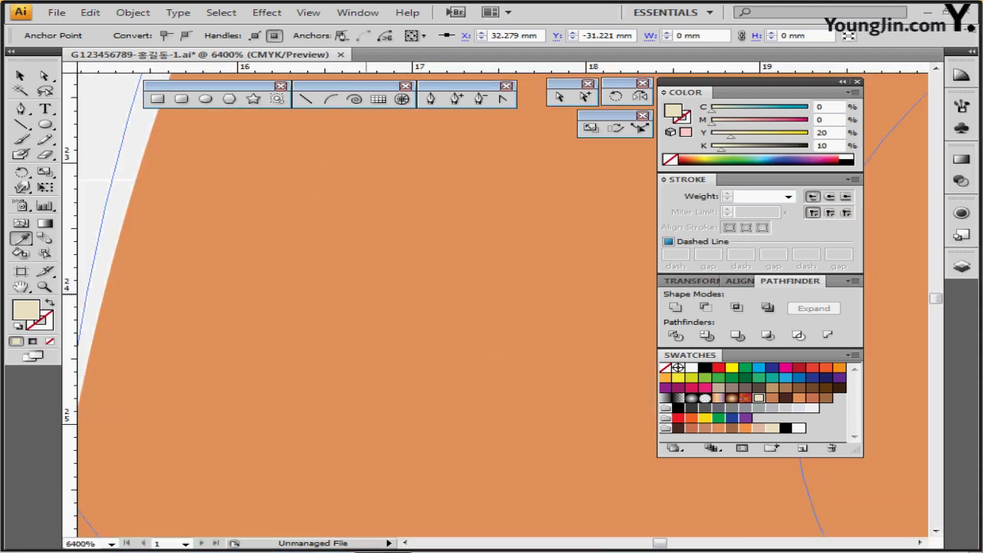
pyautogui.scroll(-5, 365, 295)
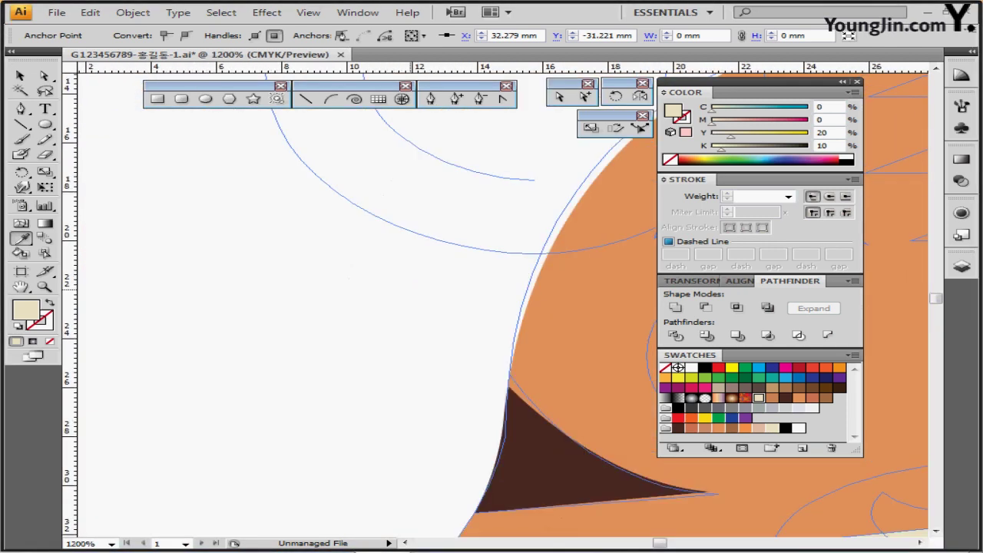
pyautogui.moveTo(614, 305); pyautogui.dragTo(252, 270)
pyautogui.scroll(-1, 377, 286)
pyautogui.keyDown('ctrl'); pyautogui.click(131, 160); pyautogui.keyUp('ctrl')
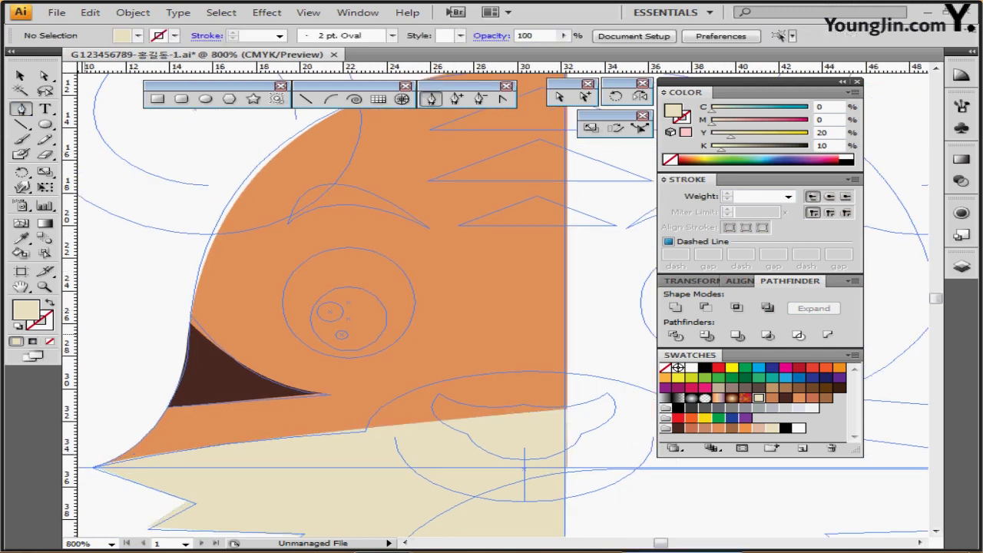
pyautogui.press('d')
pyautogui.click(50, 303)
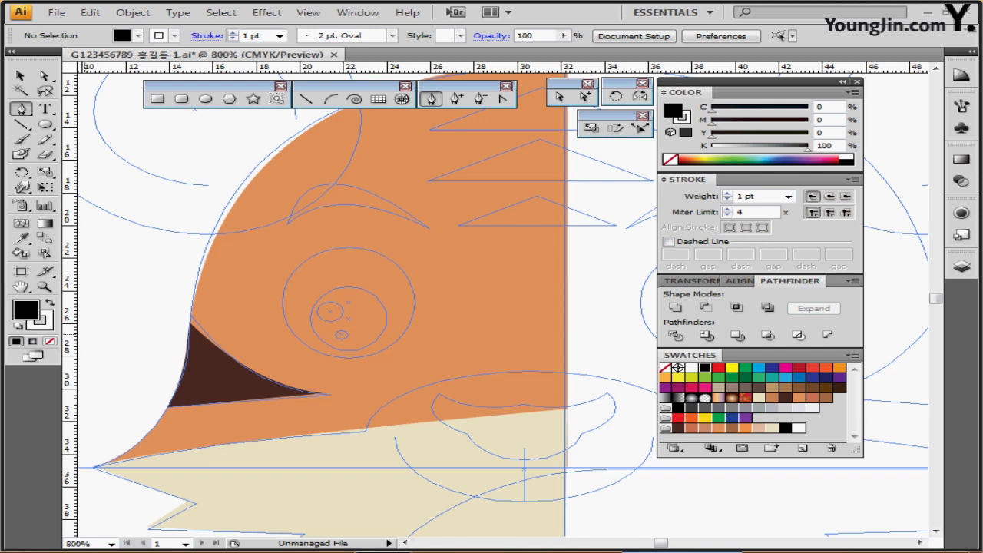
pyautogui.click(50, 342)
# Step: Draw the left eyebrow along its guide as a closed crescent with black fill and no stroke, then deselect it
pyautogui.press('d')
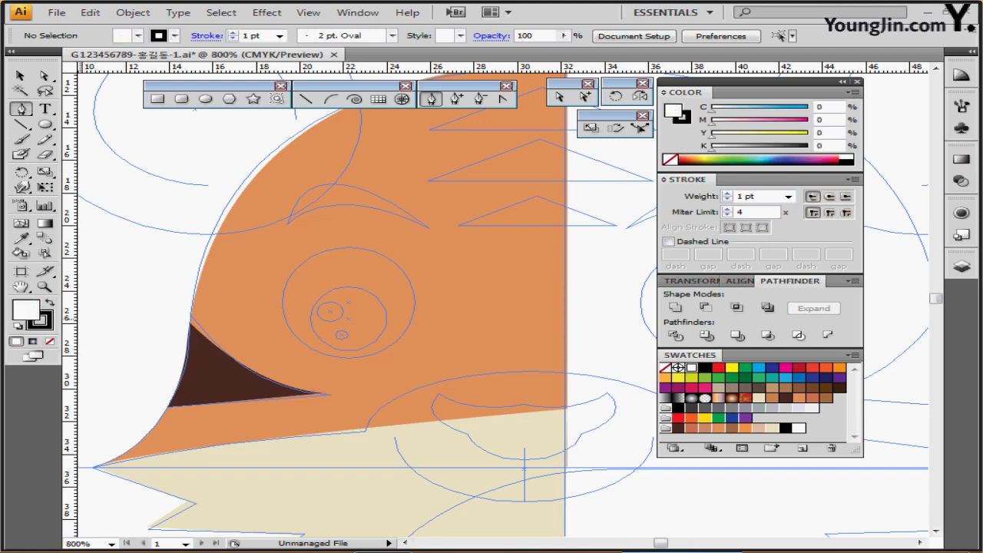
pyautogui.hotkey('shift', 'x')
pyautogui.press('x')
pyautogui.press('/')
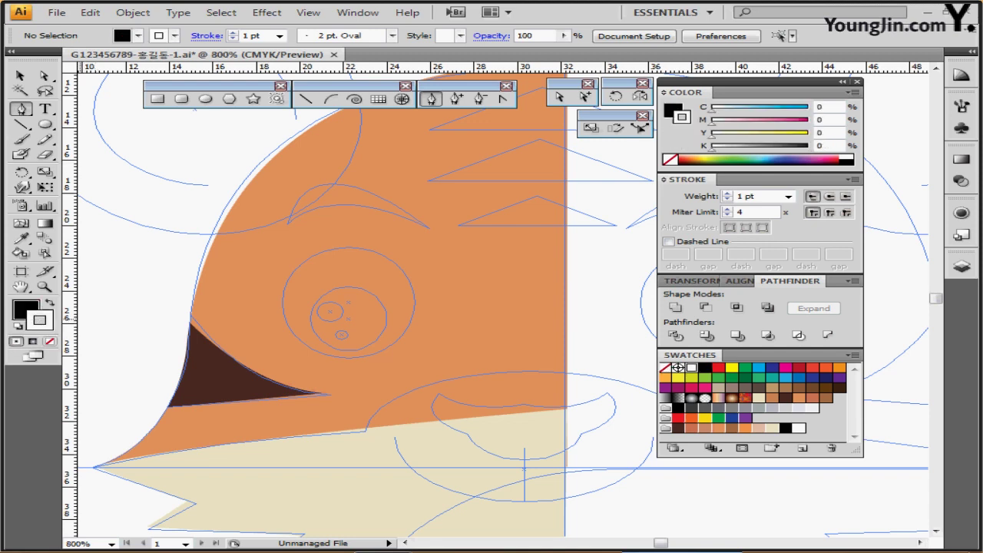
pyautogui.moveTo(337, 230); pyautogui.dragTo(296, 225)
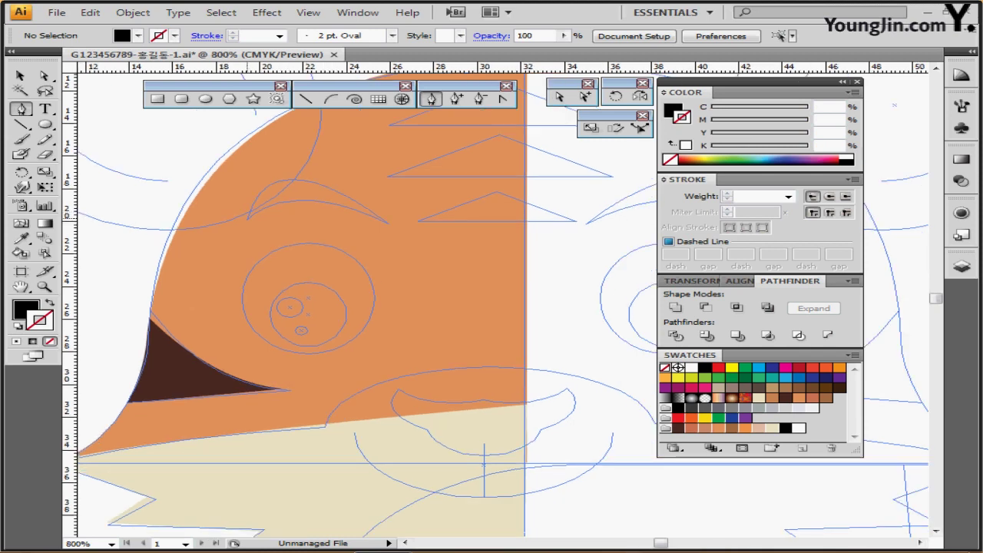
pyautogui.click(246, 217)
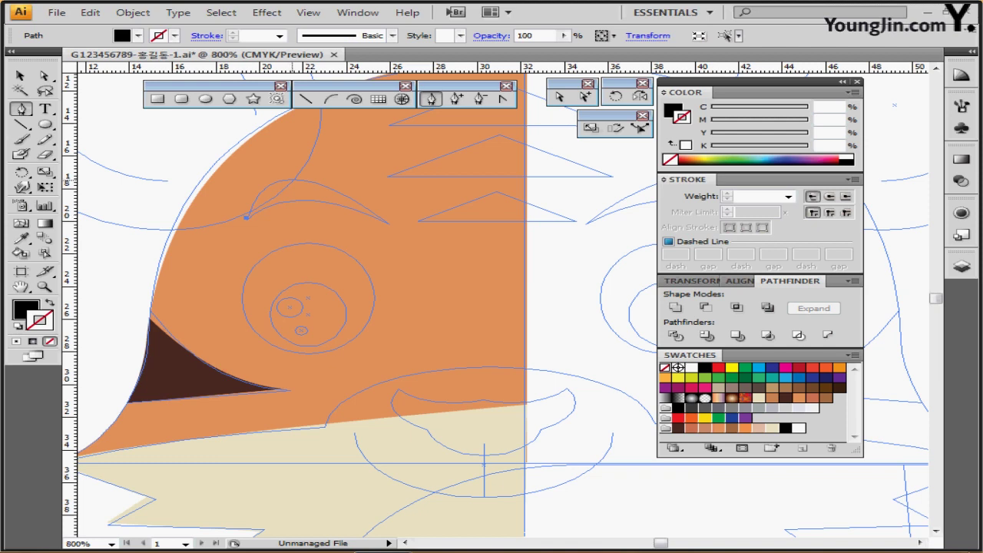
pyautogui.moveTo(292, 180); pyautogui.dragTo(323, 180)
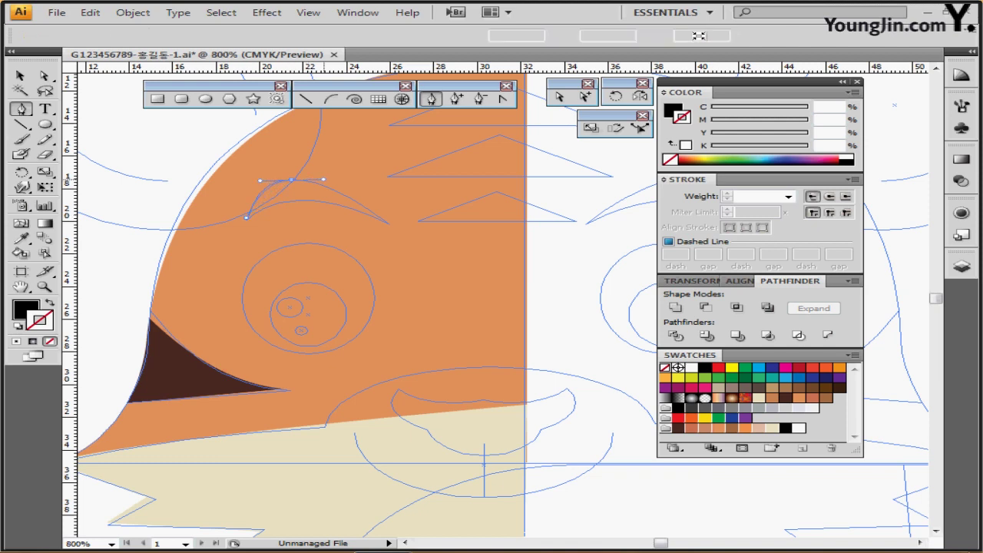
pyautogui.click(387, 225)
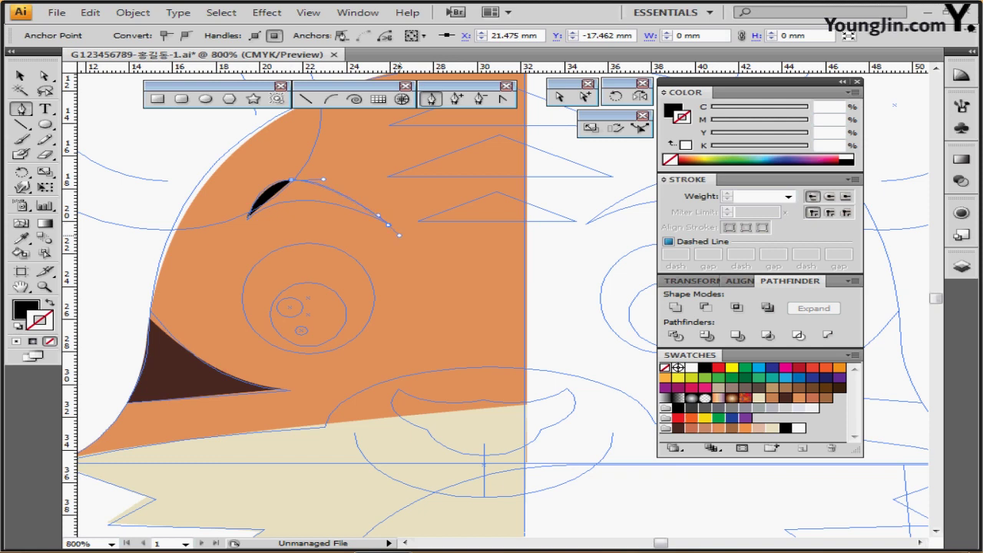
pyautogui.moveTo(388, 224); pyautogui.dragTo(408, 241)
pyautogui.click(387, 224)
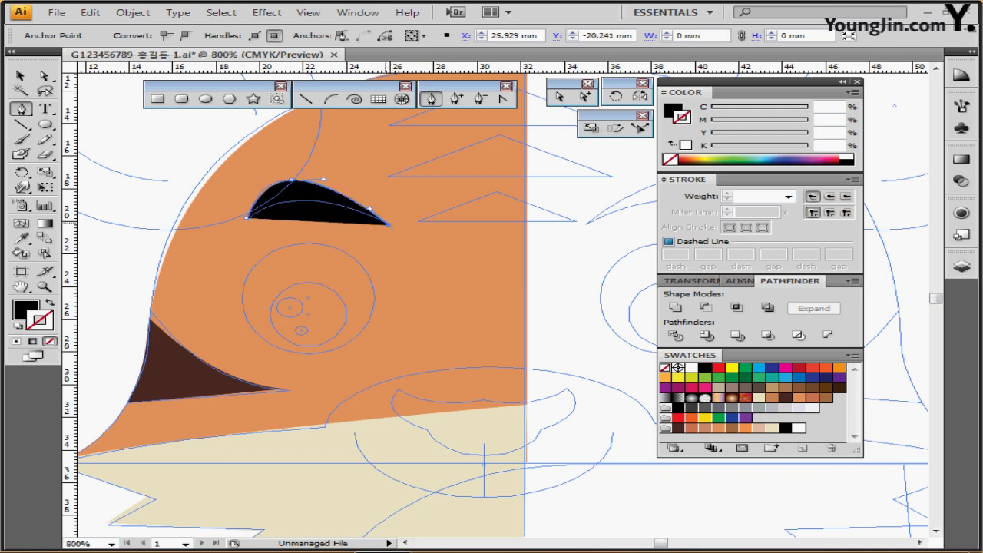
pyautogui.moveTo(247, 217); pyautogui.dragTo(181, 259)
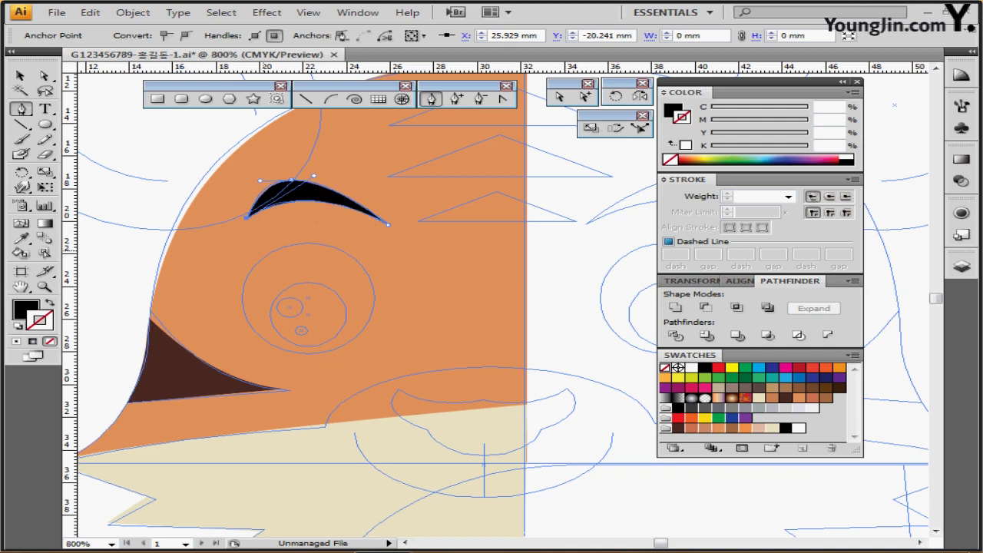
pyautogui.moveTo(313, 279); pyautogui.dragTo(307, 228)
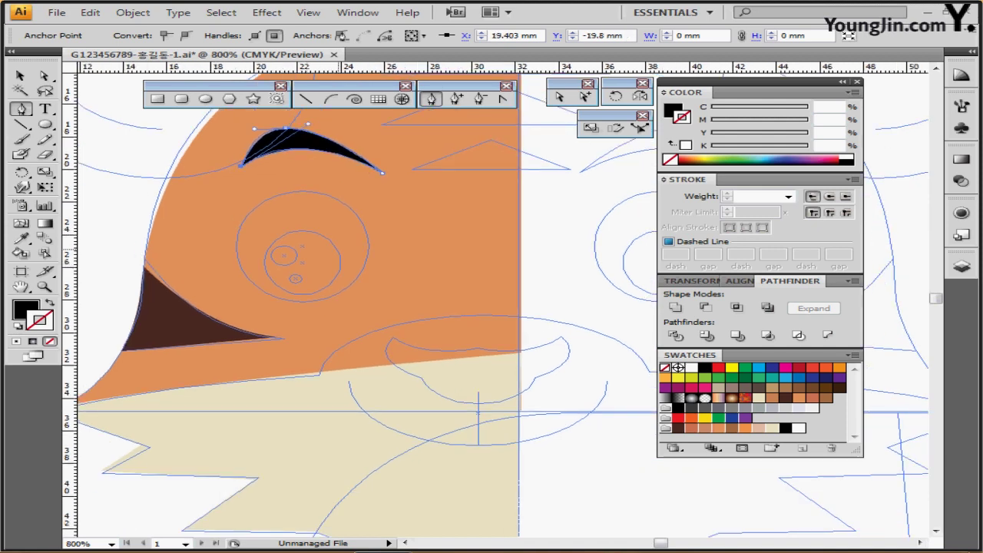
pyautogui.hotkey('ctrl', 'shift', 'a')
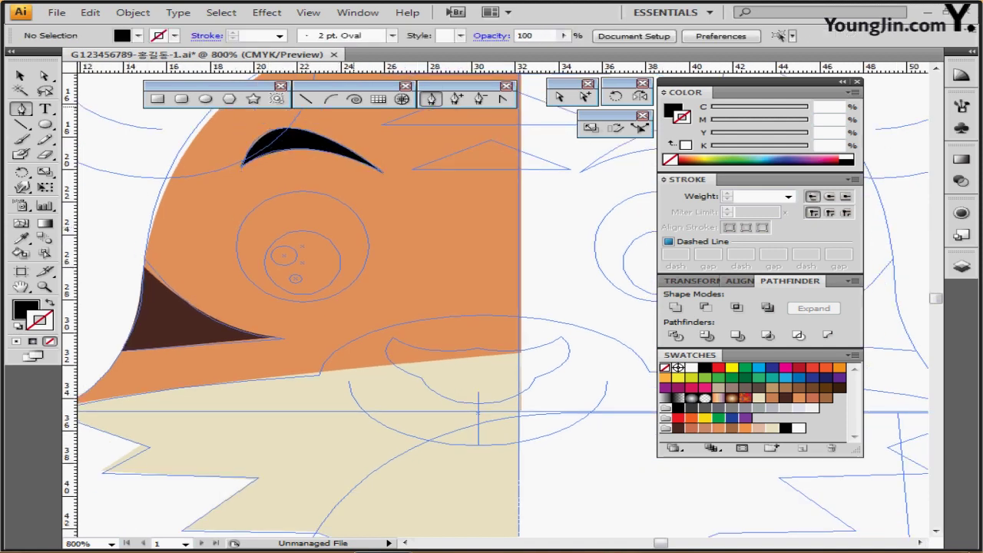
# Step: Draw the left eye's outer ellipse from its centre along the guide, with white fill and a 1 pt black stroke
pyautogui.press('l')
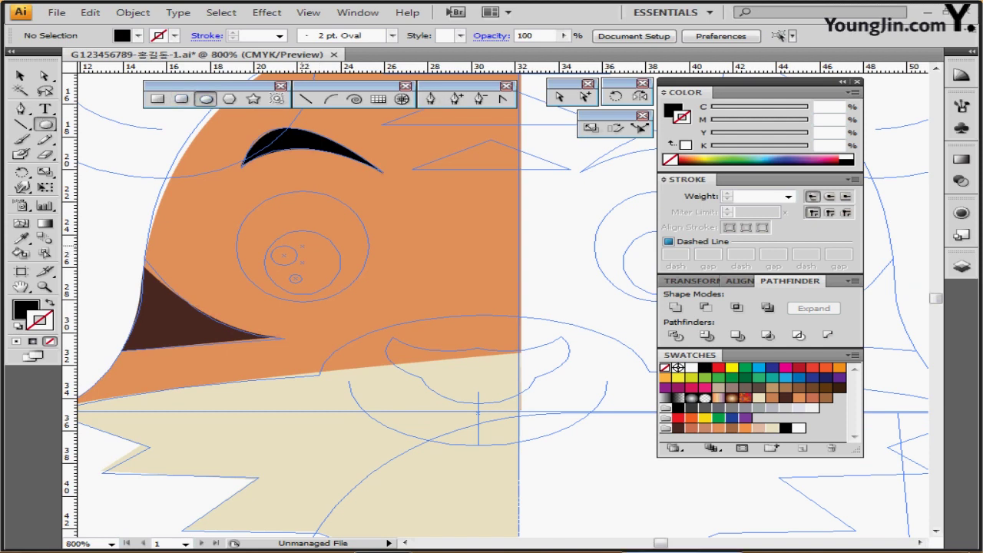
pyautogui.moveTo(301, 245); pyautogui.dragTo(372, 300)
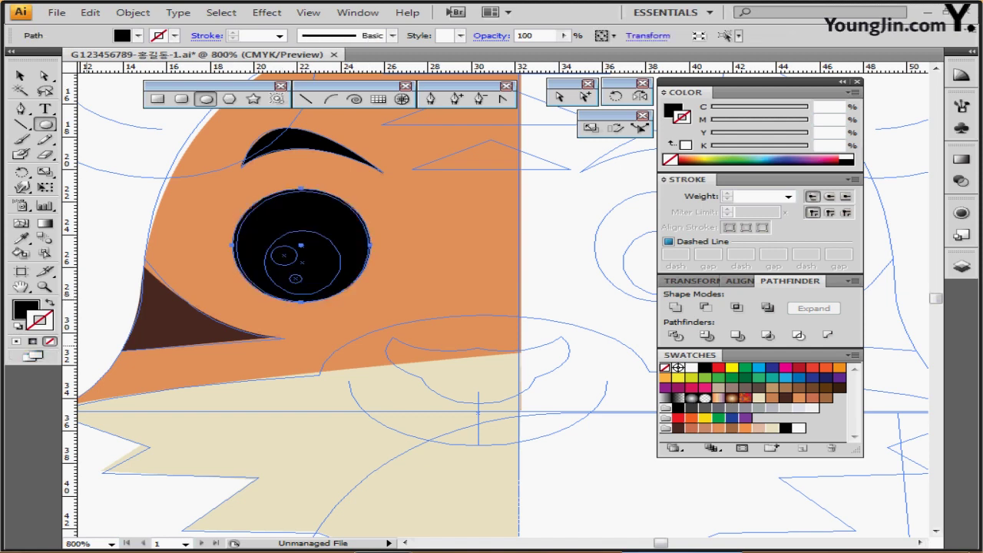
pyautogui.press('d')
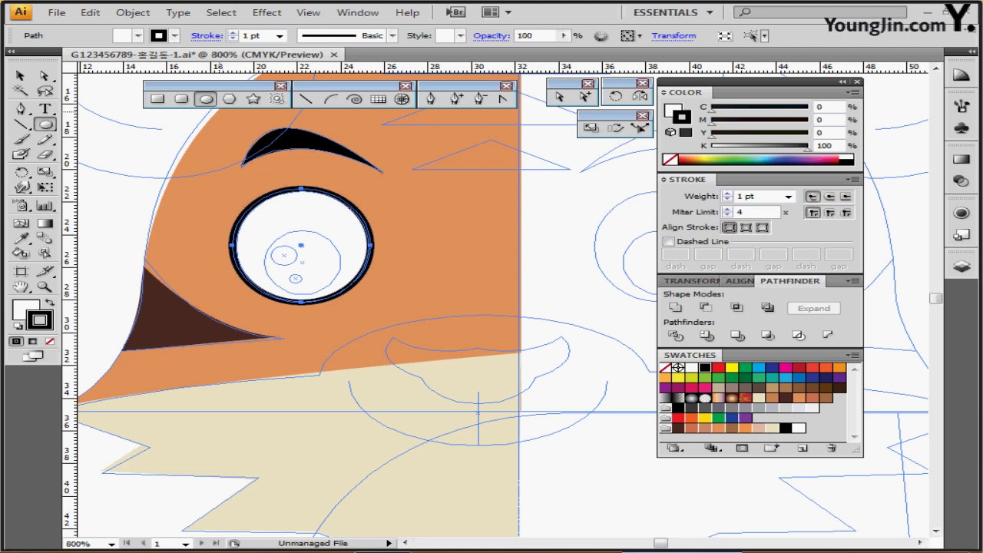
# Step: Draw the pupil ellipse over its guide inside the left eye, with black fill and no stroke
pyautogui.moveTo(261, 231); pyautogui.dragTo(342, 295)
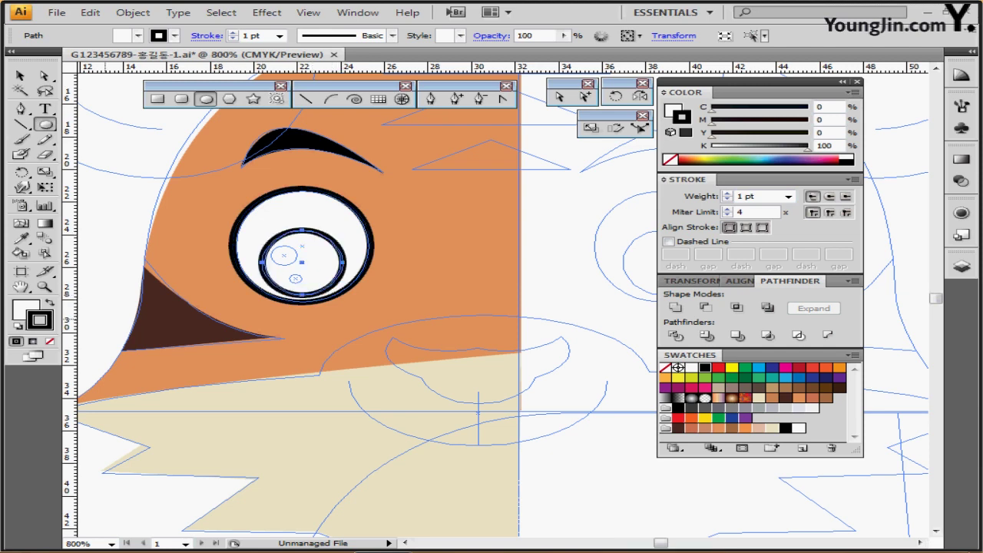
pyautogui.hotkey('shift', 'x')
pyautogui.press('/')
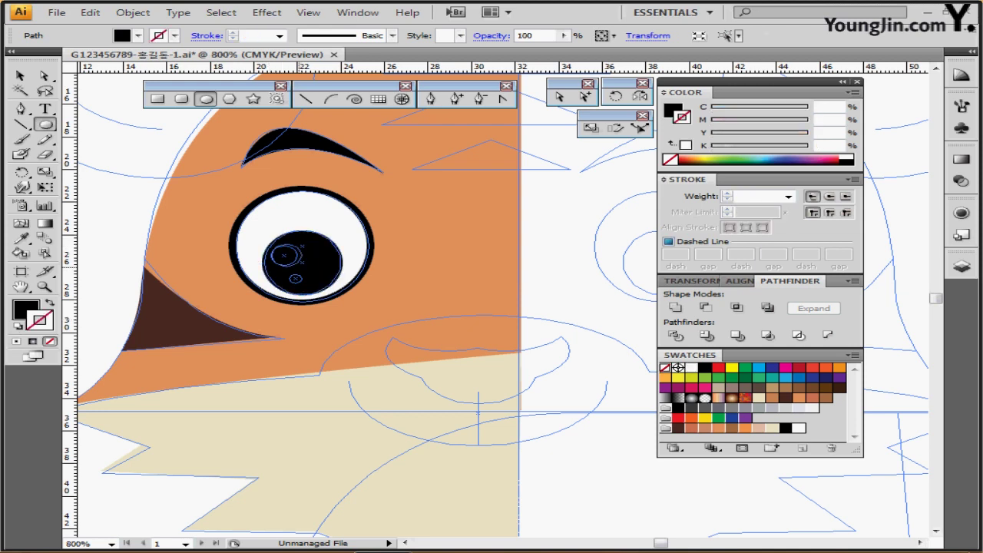
# Step: Draw two white highlight ellipses without stroke inside the left pupil, each from its centre along its guide
pyautogui.moveTo(272, 244); pyautogui.dragTo(301, 266)
pyautogui.click(25, 309)
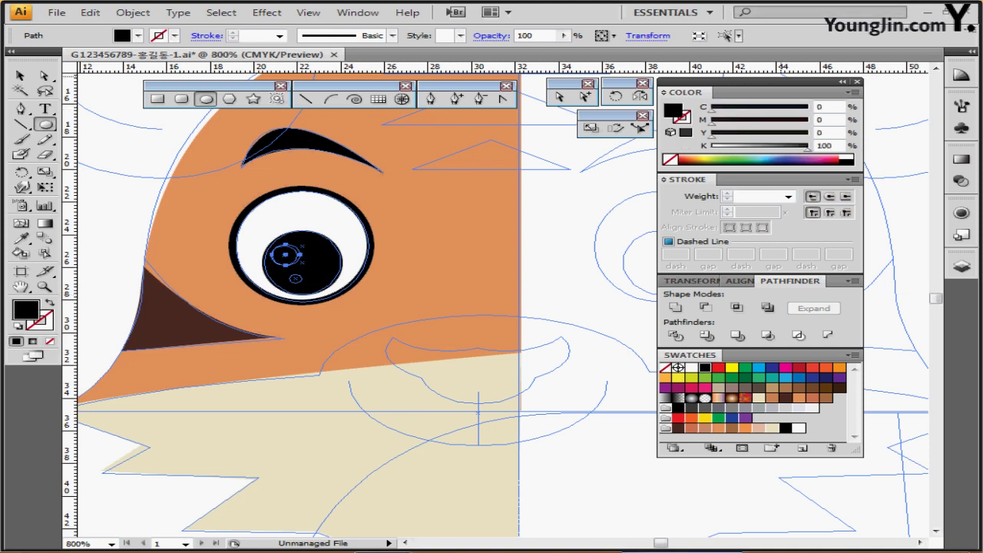
pyautogui.click(692, 368)
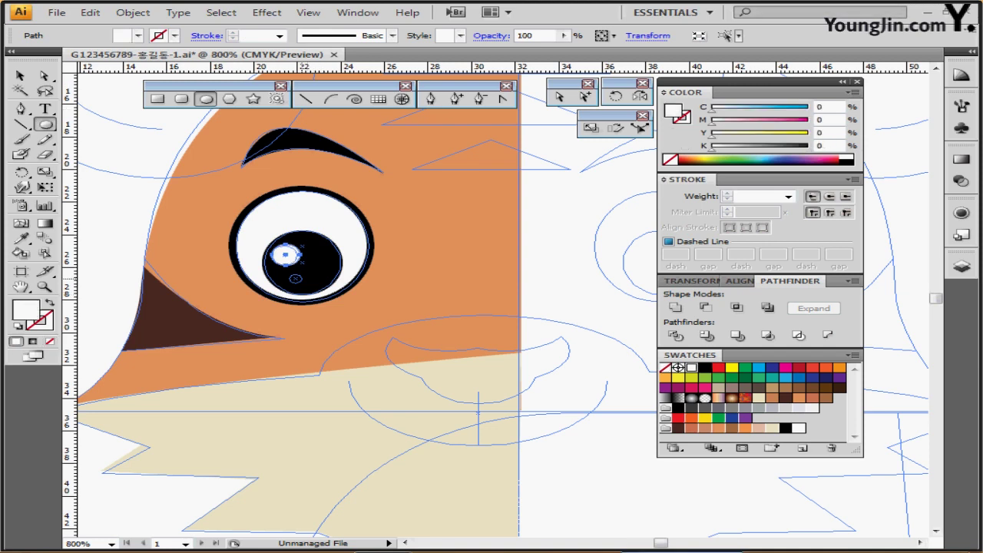
pyautogui.hotkey('ctrl', 'shift', 'a')
pyautogui.moveTo(289, 274); pyautogui.dragTo(301, 284)
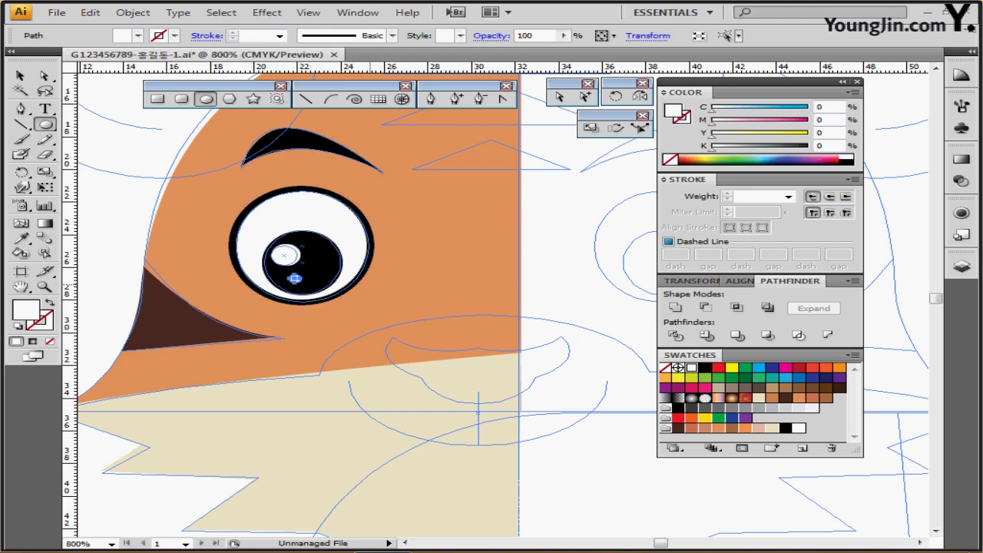
# Step: Draw the left ear's outer ellipse from its centre along the guide and fill it with C10 M60 Y70 K30
pyautogui.keyDown('ctrl'); pyautogui.keyDown('alt'); pyautogui.click(372, 287); pyautogui.keyUp('alt'); pyautogui.keyUp('ctrl')
pyautogui.moveTo(372, 287); pyautogui.dragTo(154, 288)
pyautogui.scroll(-1, 361, 307)
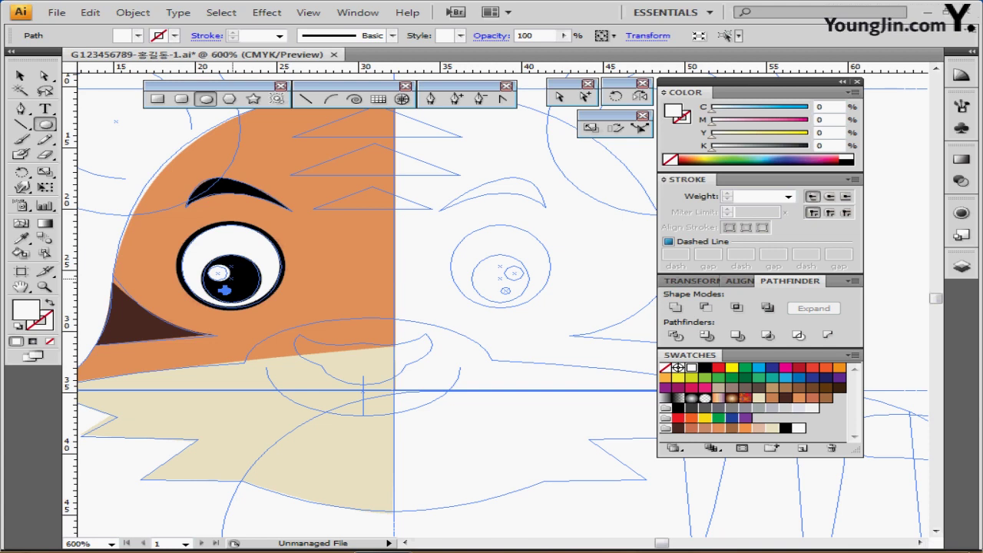
pyautogui.moveTo(228, 276); pyautogui.dragTo(355, 380)
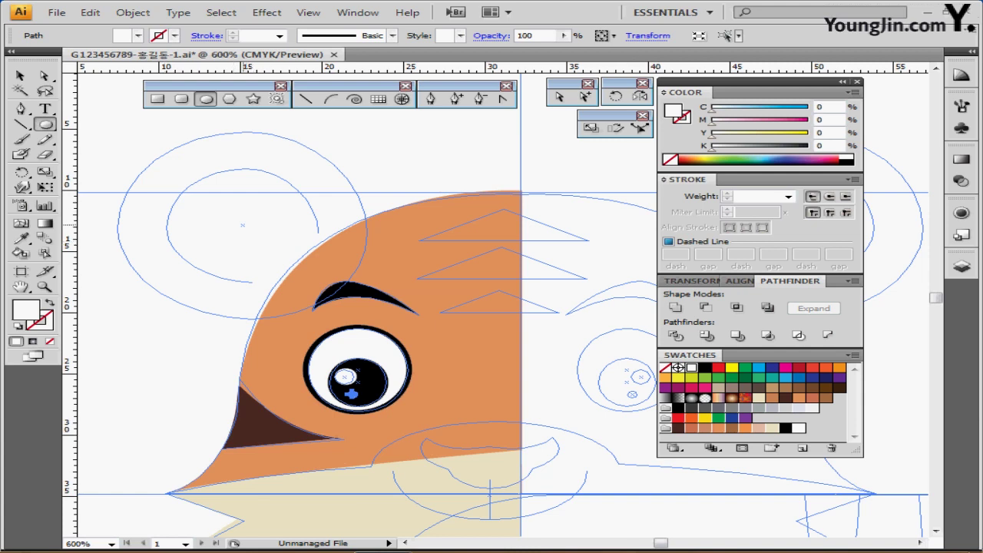
pyautogui.moveTo(242, 225); pyautogui.dragTo(364, 316)
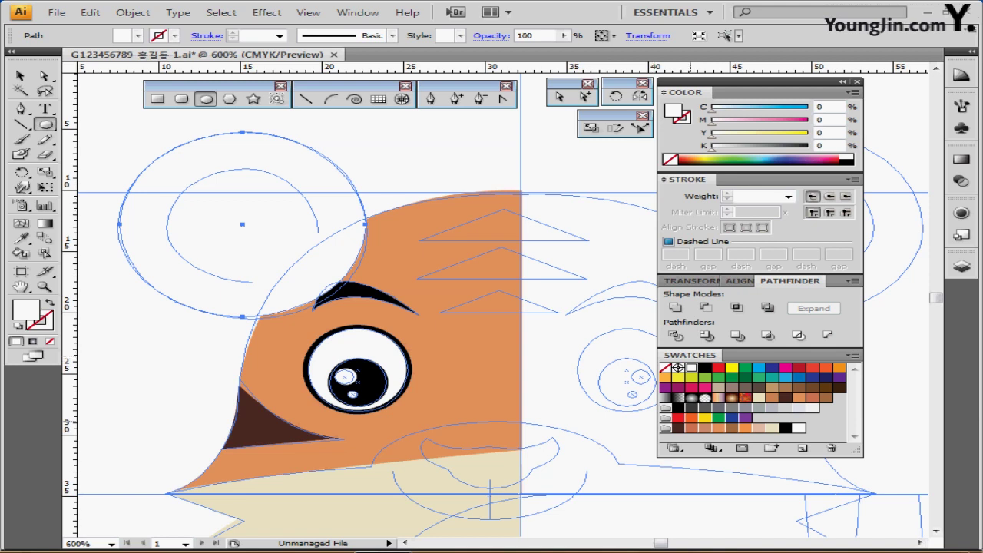
pyautogui.click(732, 428)
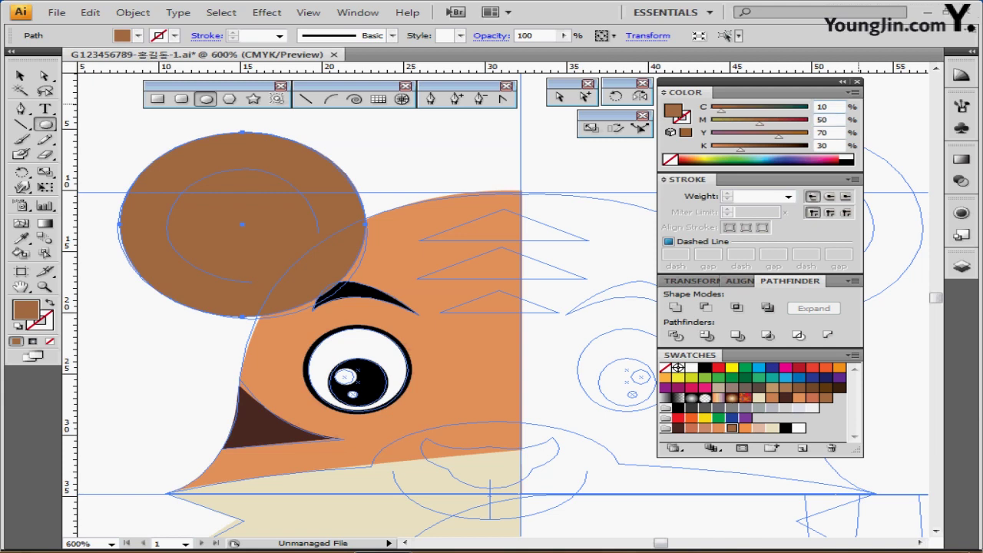
pyautogui.doubleClick(822, 106)
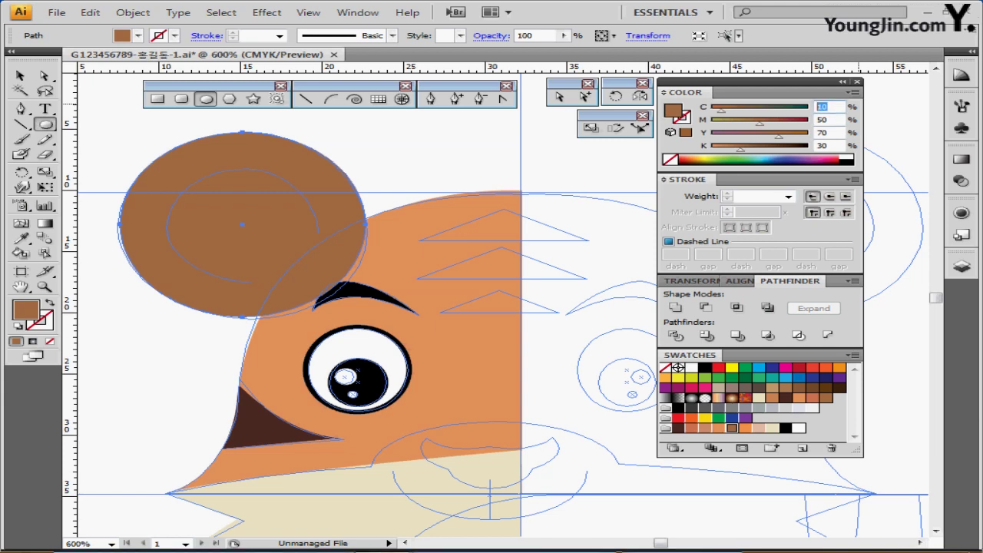
pyautogui.press('Tab')
pyautogui.write('60')
pyautogui.press('Tab')
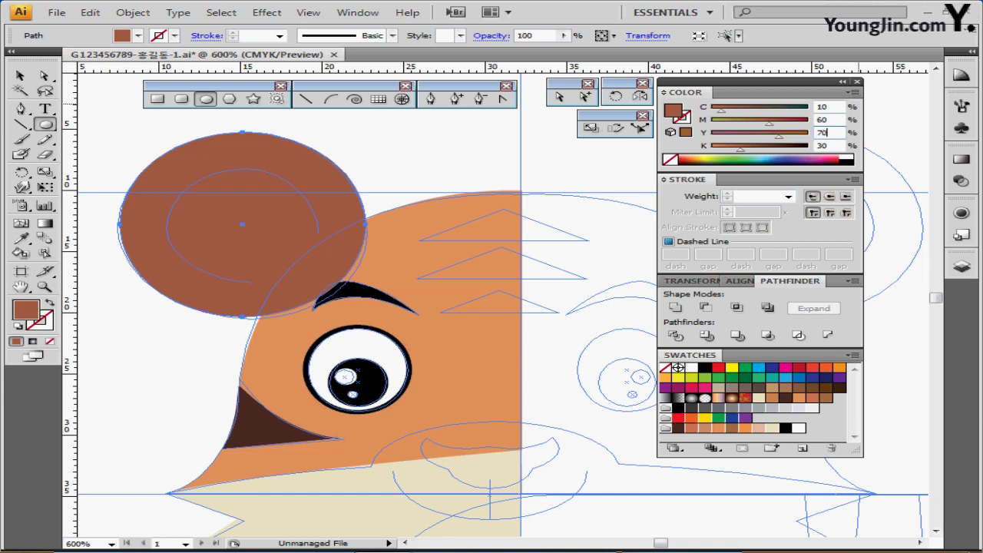
# Step: Try 10% black in the ear's fill, then undo that change and deselect the ear
pyautogui.press('Tab')
pyautogui.write('10')
pyautogui.click(44, 75)
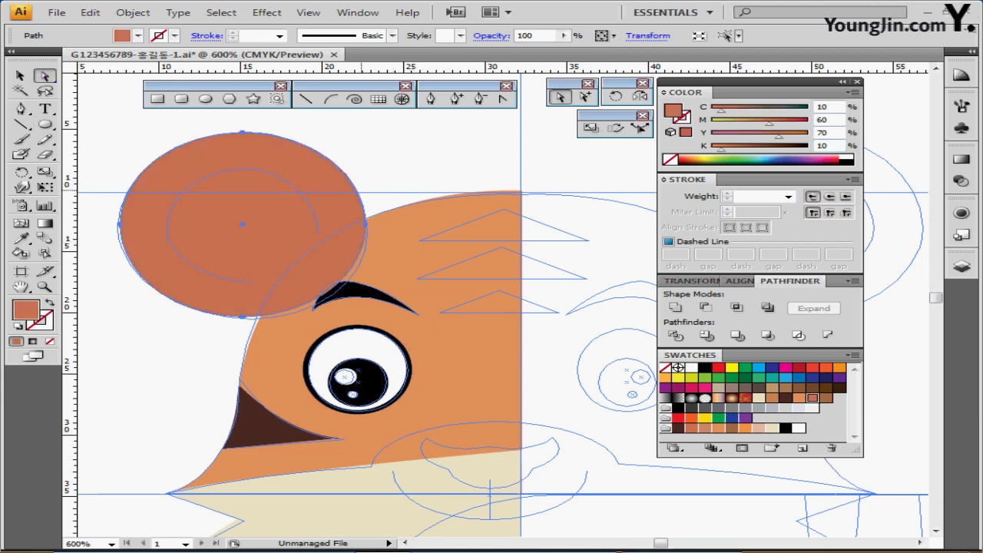
pyautogui.hotkey('ctrl', 'z')
pyautogui.hotkey('ctrl', 'shift', 'a')
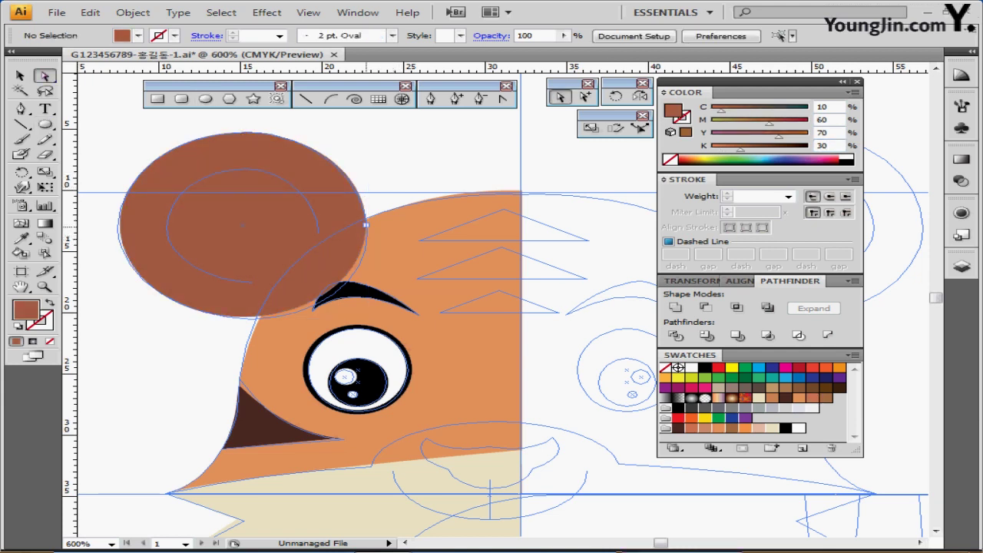
# Step: Scale the ear ellipse's lower and inner-side anchor points uniformly to 90% about a point near the ear's lower inner edge
pyautogui.click(364, 226)
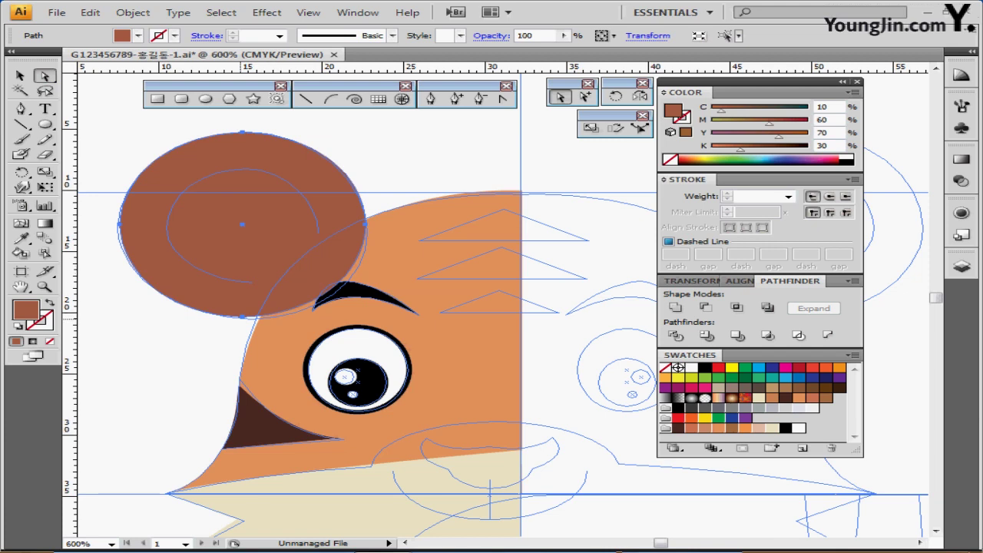
pyautogui.click(242, 317)
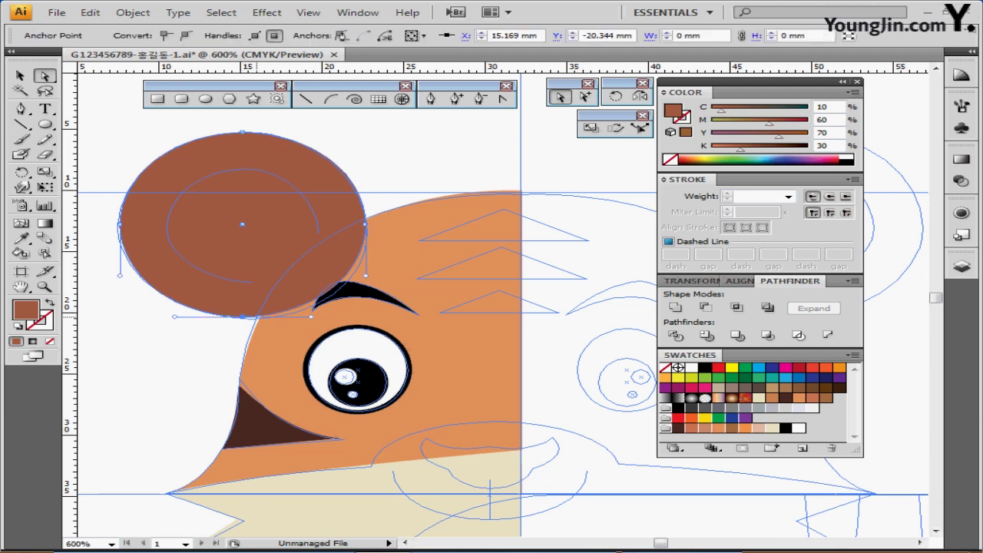
pyautogui.keyDown('shift'); pyautogui.click(366, 225); pyautogui.keyUp('shift')
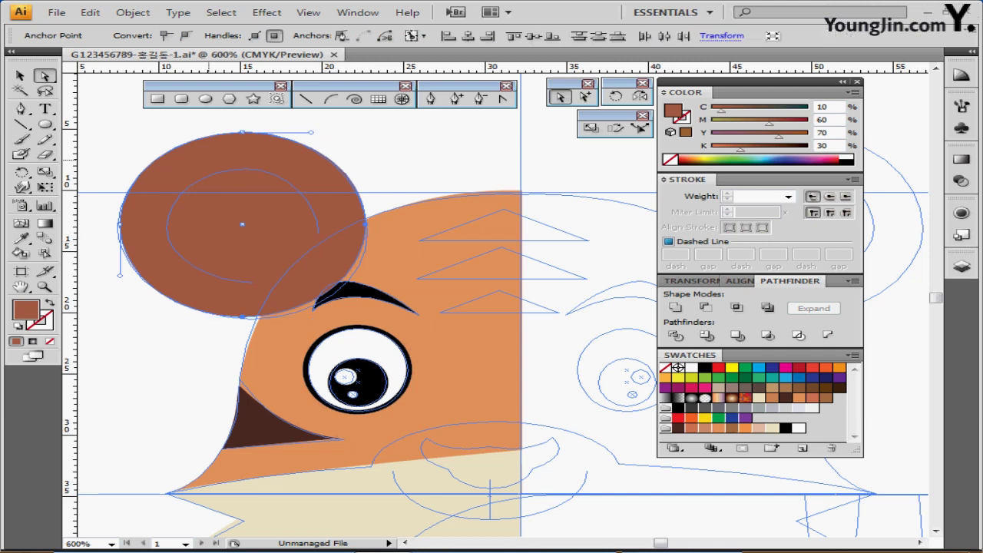
pyautogui.click(44, 172)
pyautogui.keyDown('alt'); pyautogui.click(304, 270); pyautogui.keyUp('alt')
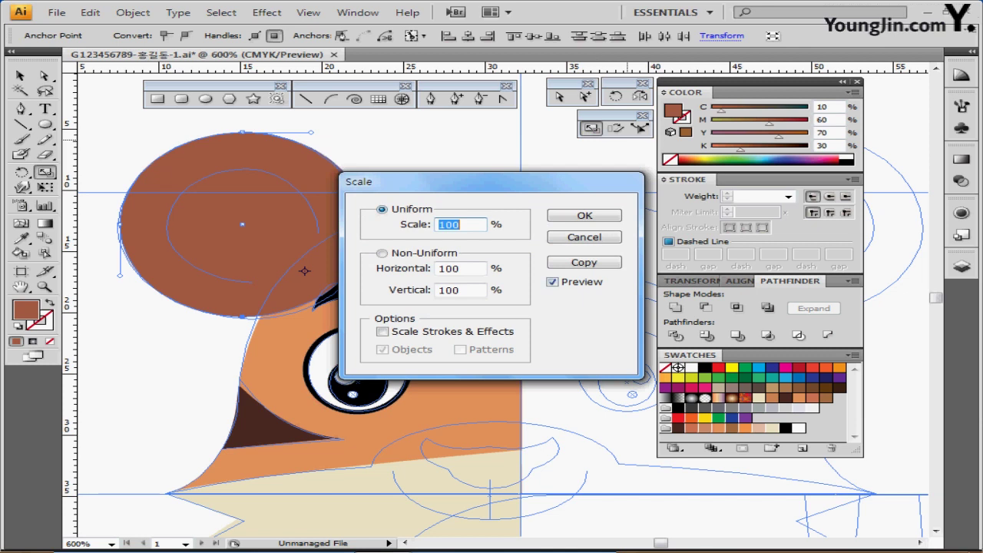
pyautogui.write('90')
pyautogui.press('Return')
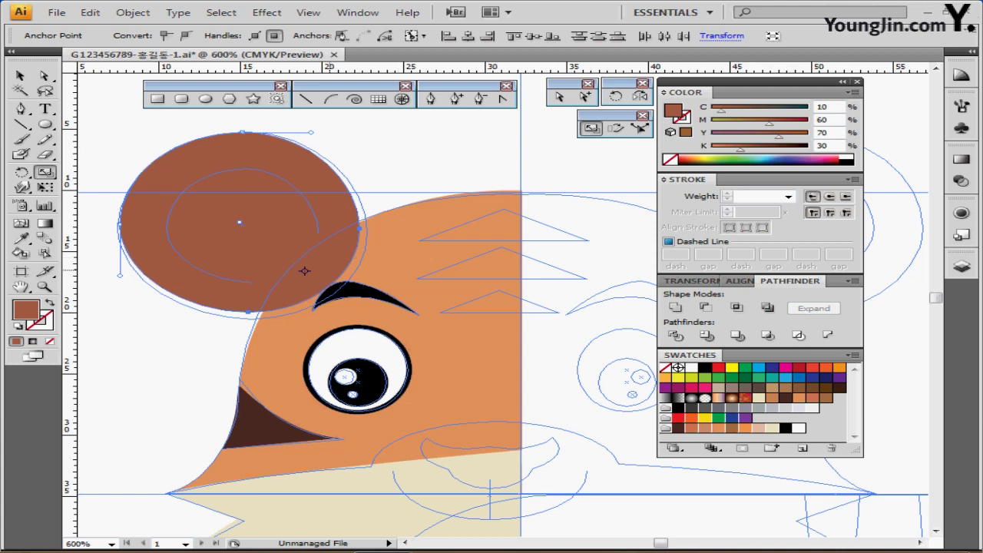
# Step: Hide the guides and create the inner ear by offsetting the ear's path by -3 mm with miter joins
pyautogui.hotkey('ctrl', ';')
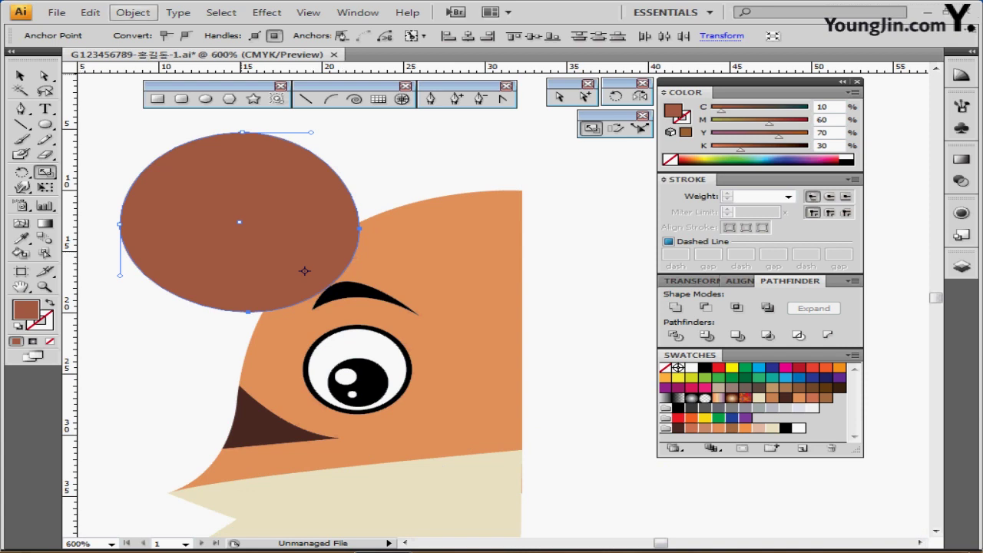
pyautogui.click(133, 12)
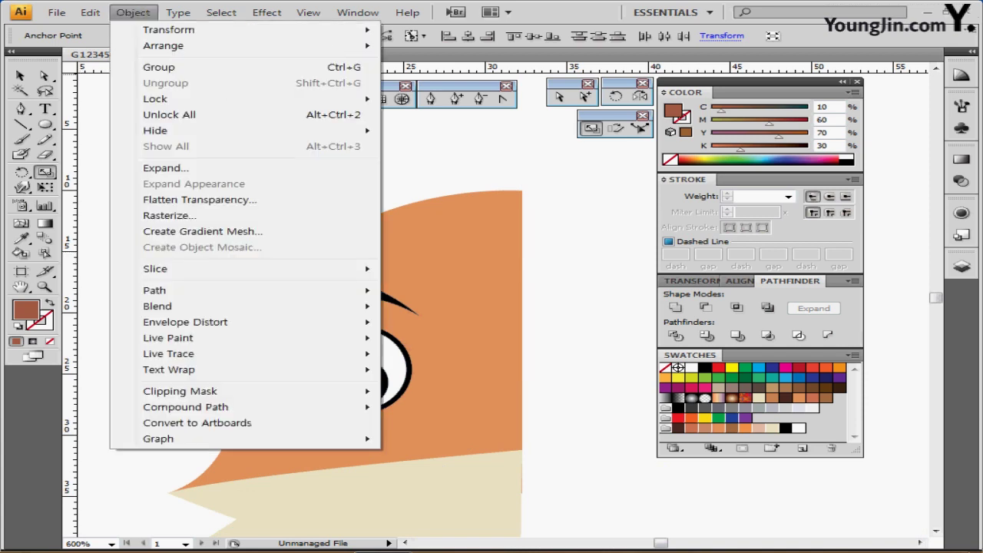
pyautogui.moveTo(230, 291)
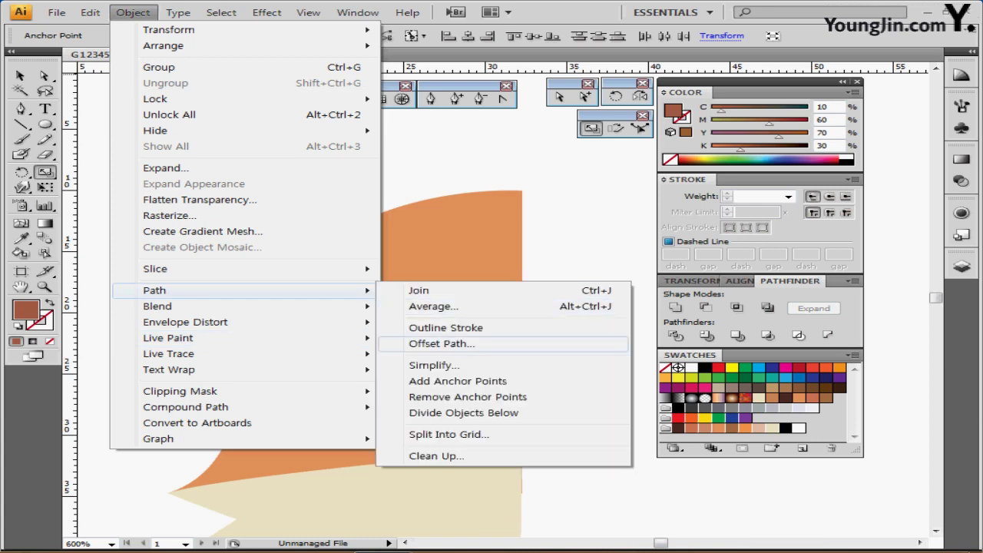
pyautogui.click(441, 344)
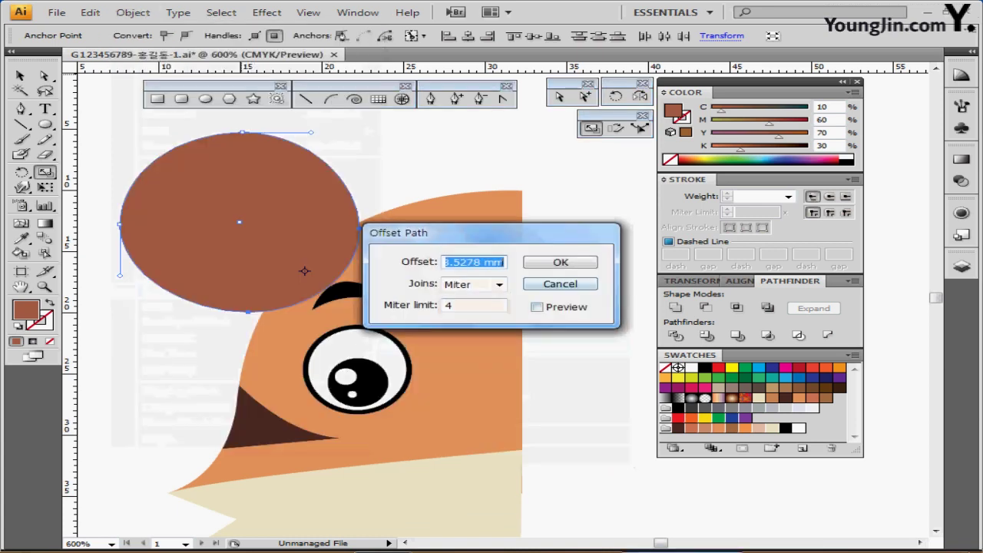
pyautogui.click(537, 307)
pyautogui.moveTo(491, 232); pyautogui.dragTo(540, 238)
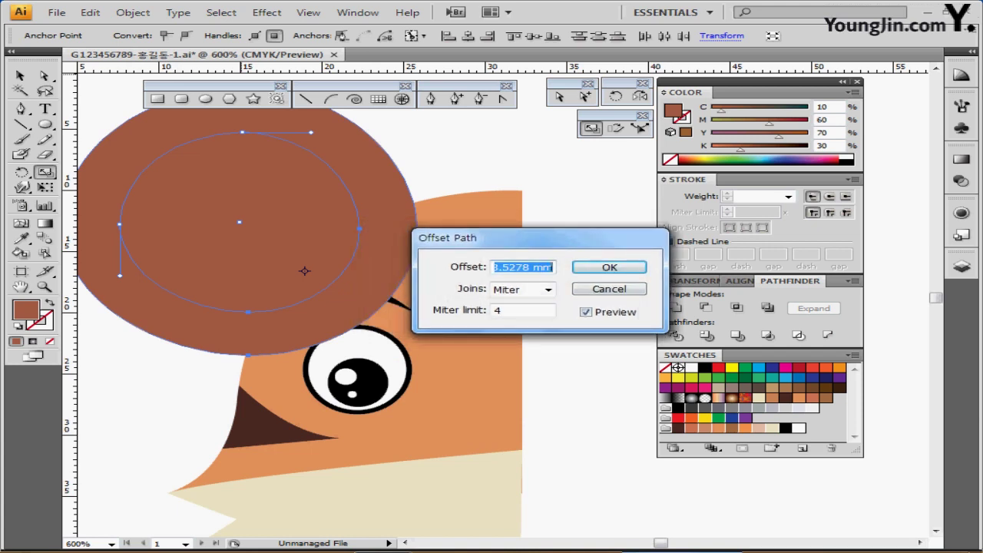
pyautogui.write('-')
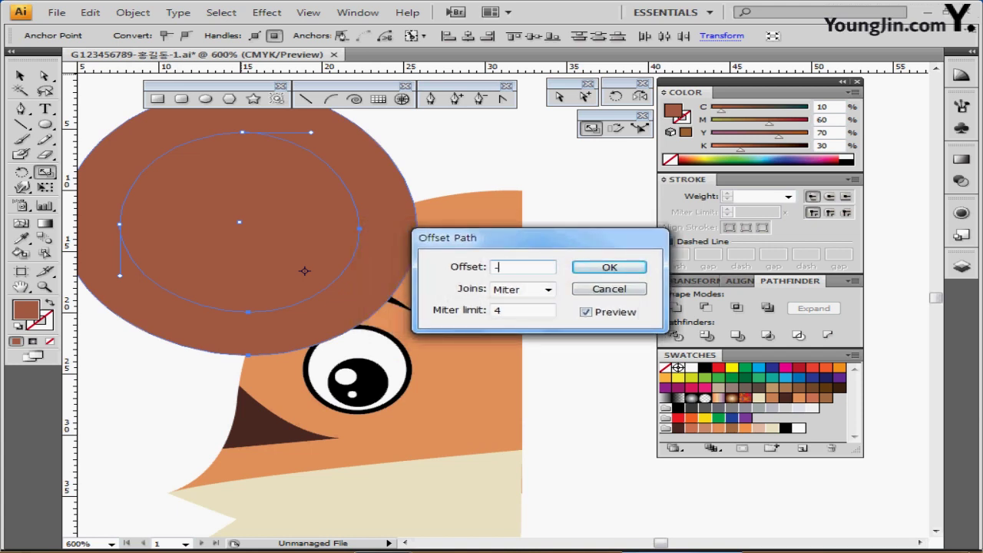
pyautogui.write('3')
pyautogui.press('Tab')
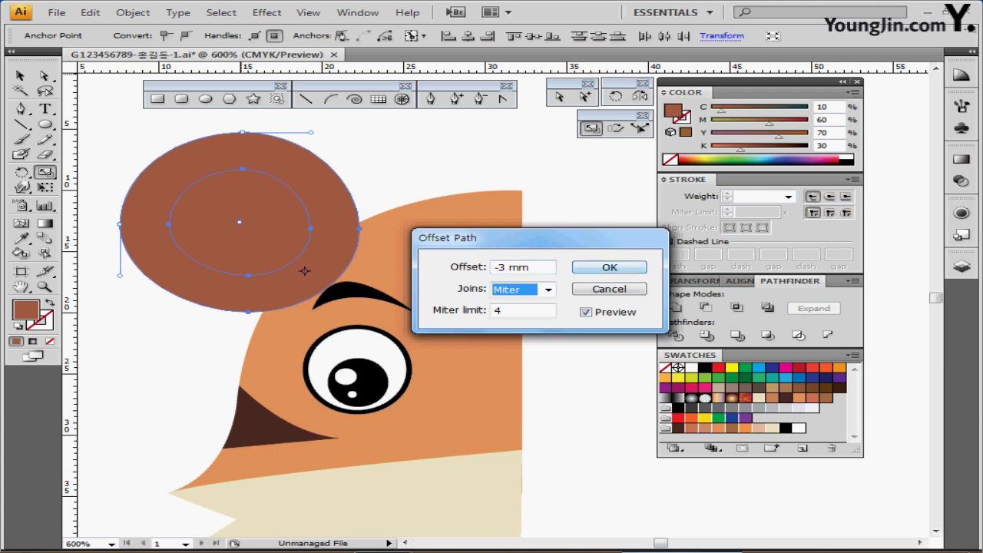
pyautogui.press('Return')
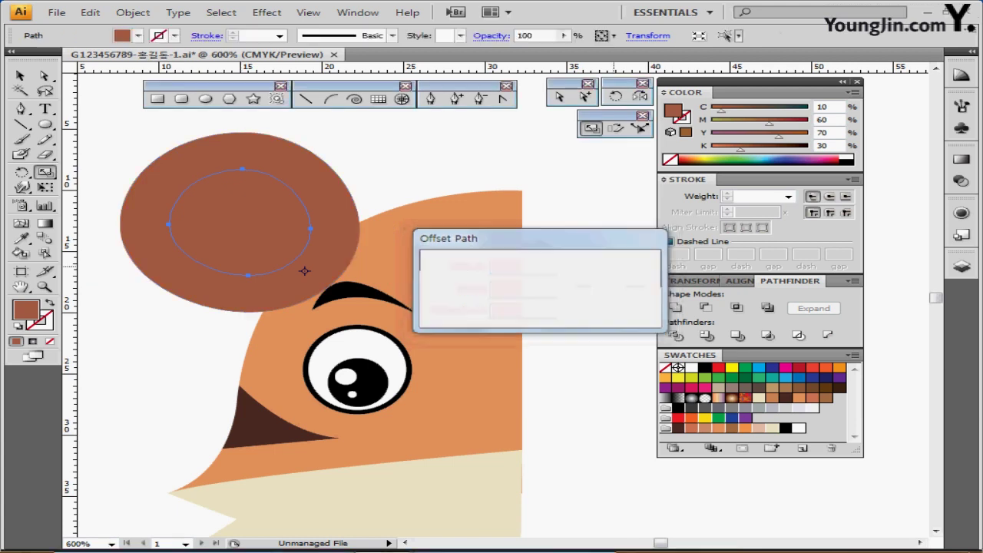
# Step: Fill the inner ear ellipse with C60 M80 Y80 K50
pyautogui.click(828, 107)
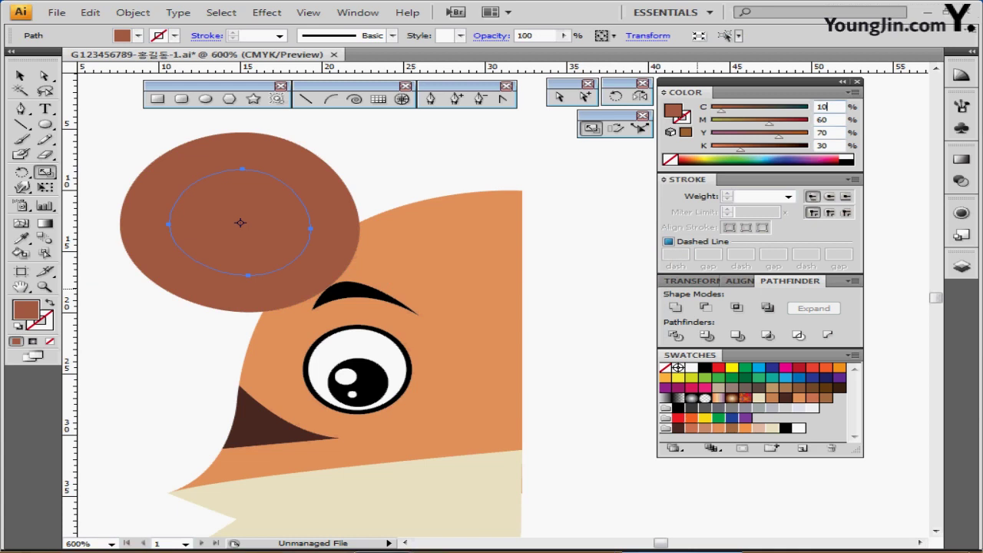
pyautogui.doubleClick(821, 107)
pyautogui.write('60')
pyautogui.press('Tab')
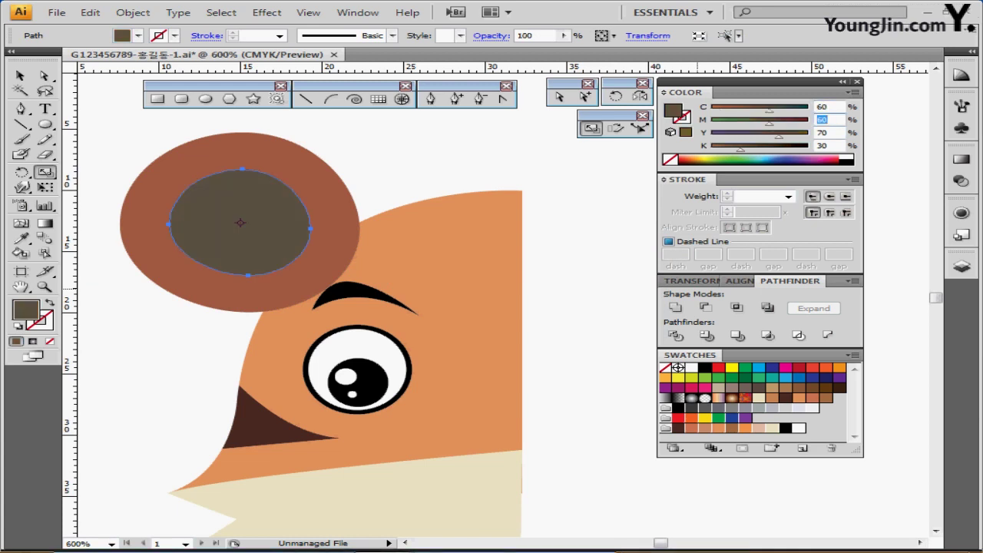
pyautogui.write('80')
pyautogui.press('Tab')
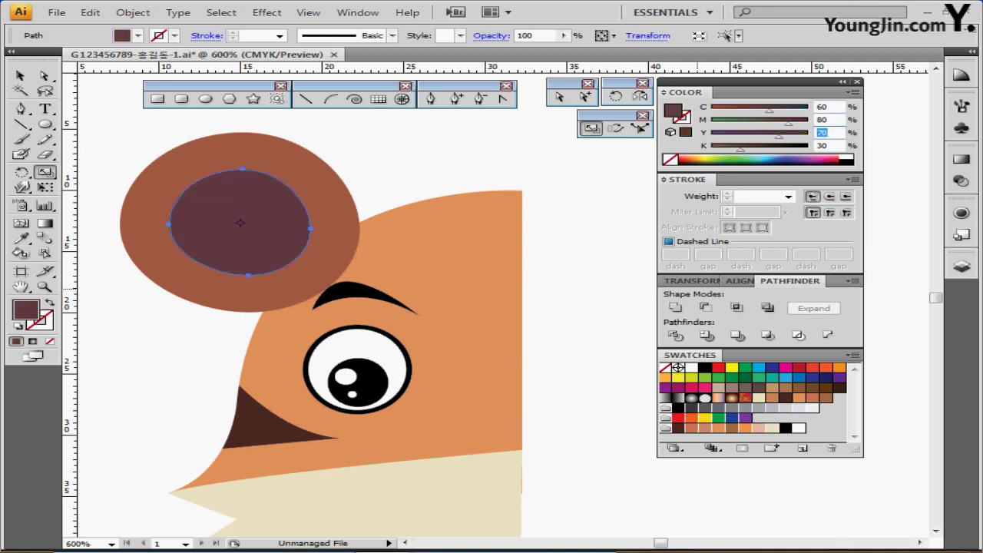
pyautogui.write('80')
pyautogui.press('Tab')
pyautogui.write('50')
pyautogui.press('Return')
# Step: Give the inner ear ellipse a 1 pt stroke coloured C0 M50 Y80 K0
pyautogui.press('x')
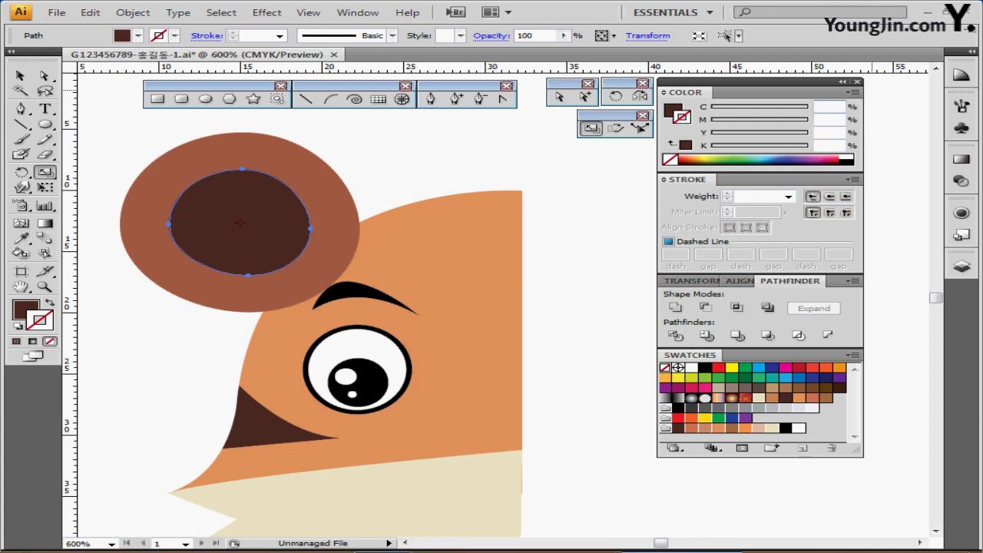
pyautogui.write('0')
pyautogui.press('Tab')
pyautogui.write('80')
pyautogui.press('Tab')
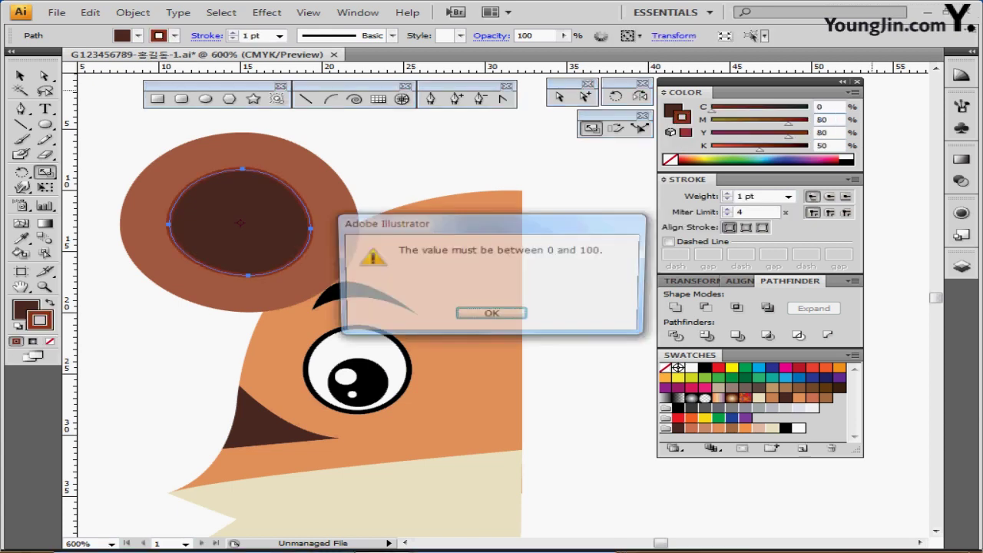
pyautogui.press('Return')
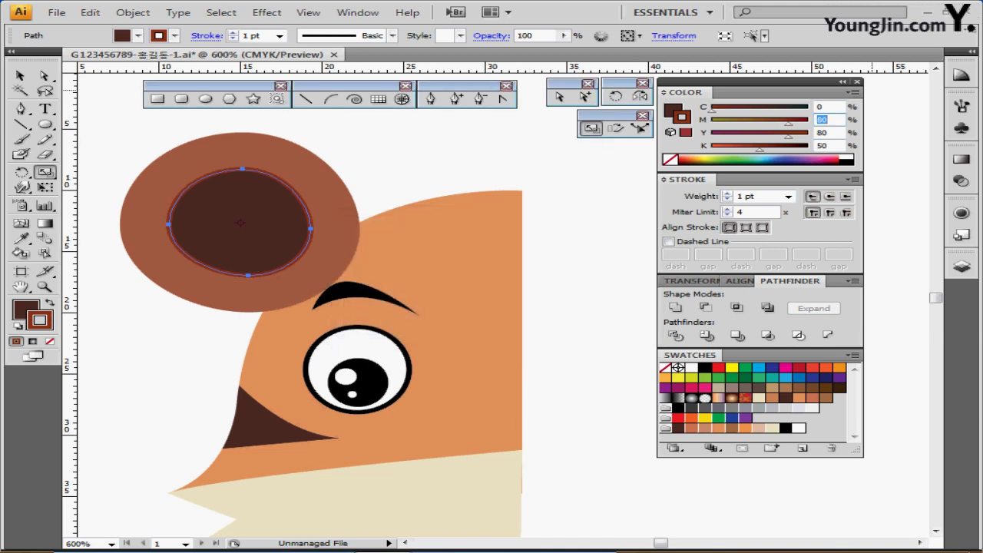
pyautogui.write('50')
pyautogui.press('Tab')
pyautogui.press('Tab')
pyautogui.write('0')
pyautogui.press('Tab')
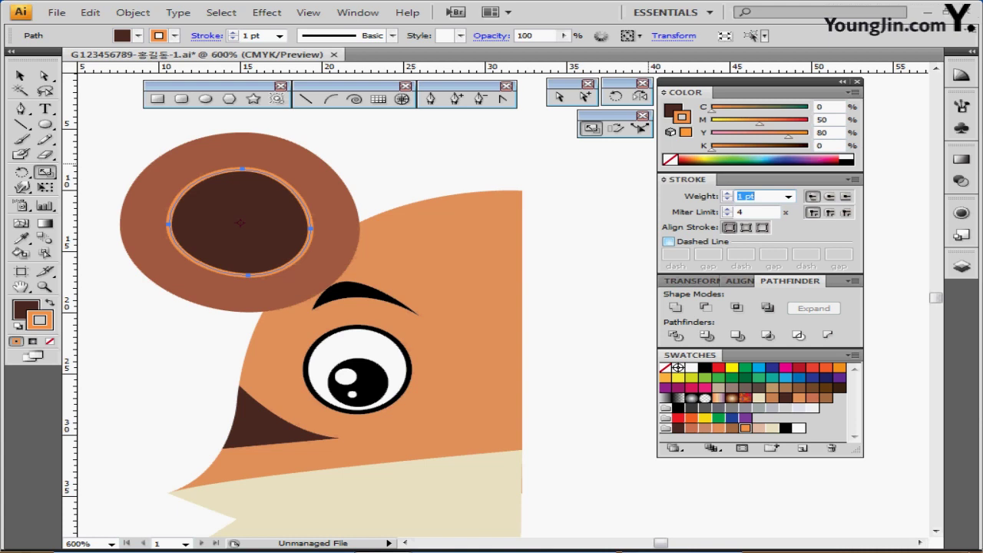
# Step: Turn the inner ear's stroke into a dashed line with 3 pt dashes, then deselect it
pyautogui.click(669, 241)
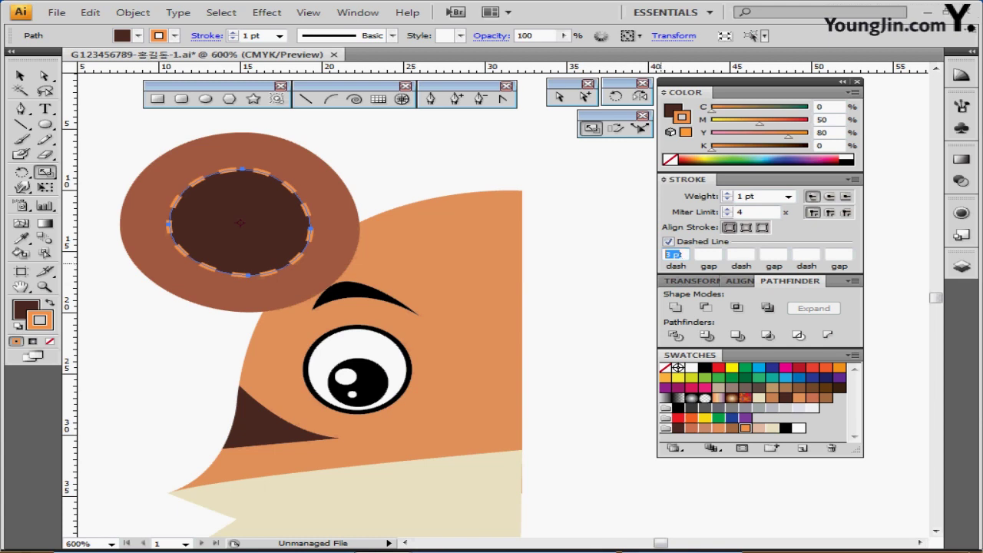
pyautogui.press('Return')
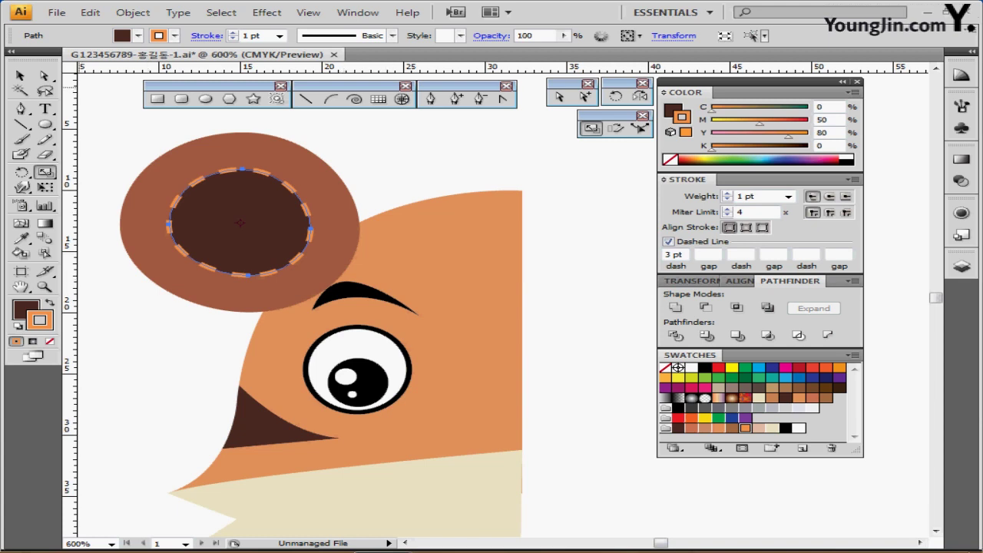
pyautogui.press('a')
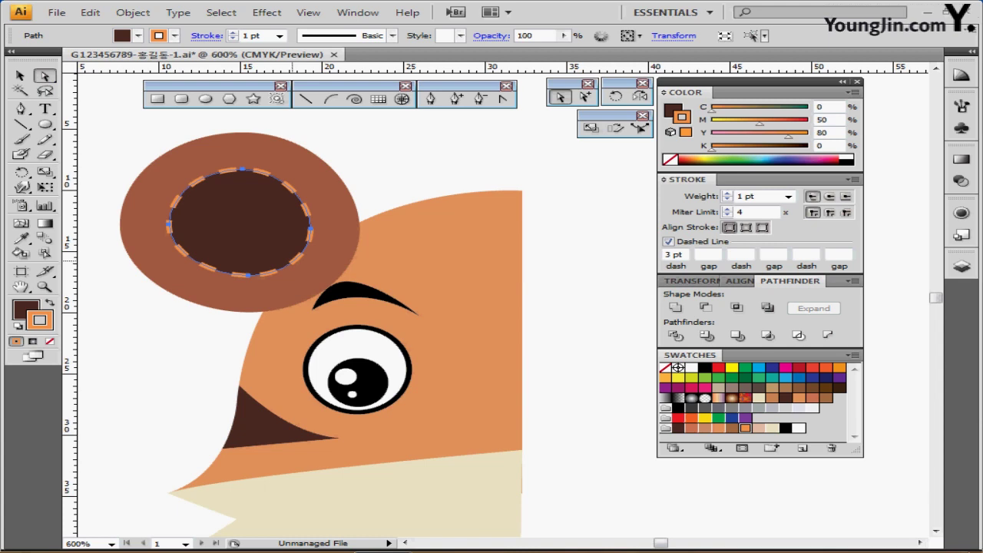
pyautogui.hotkey('ctrl', 'shift', 'a')
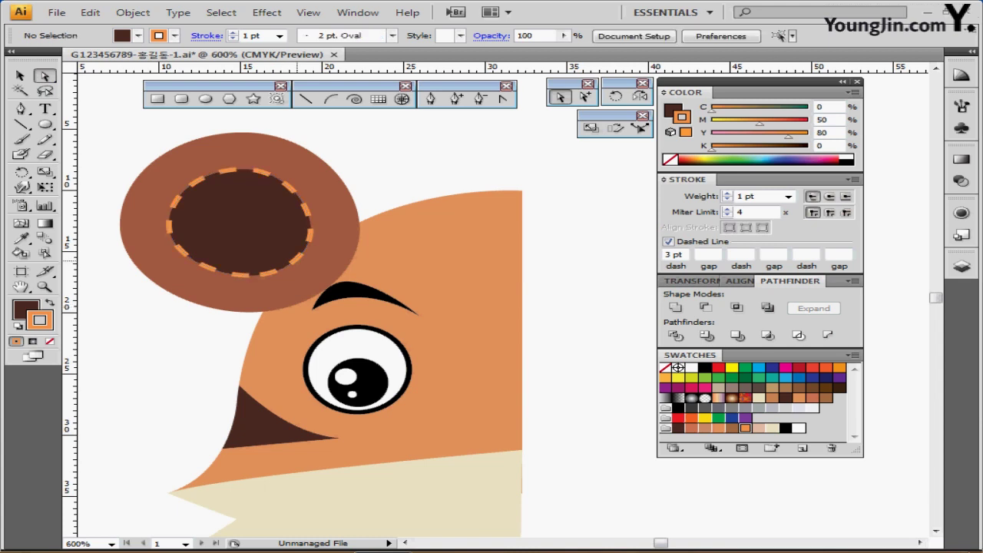
# Step: Delete the lower-right segment of the inner ear's ellipse, then send both ear shapes to the back, behind the face
pyautogui.click(295, 260)
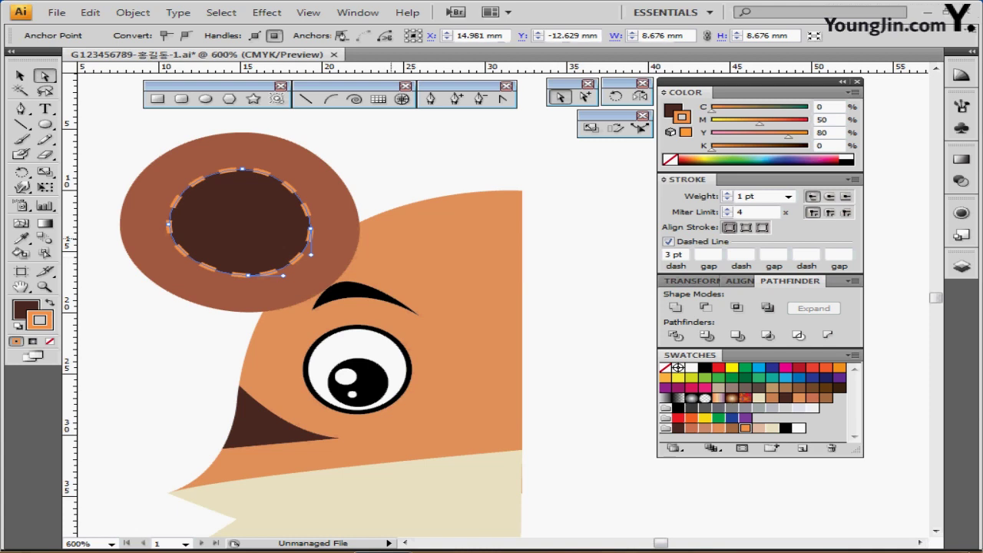
pyautogui.press('Delete')
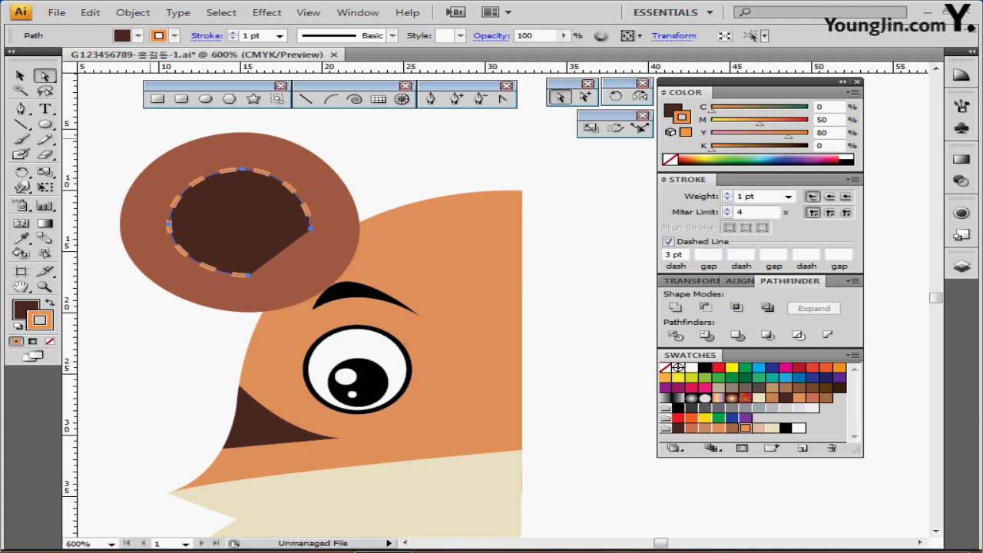
pyautogui.moveTo(149, 138); pyautogui.dragTo(230, 222)
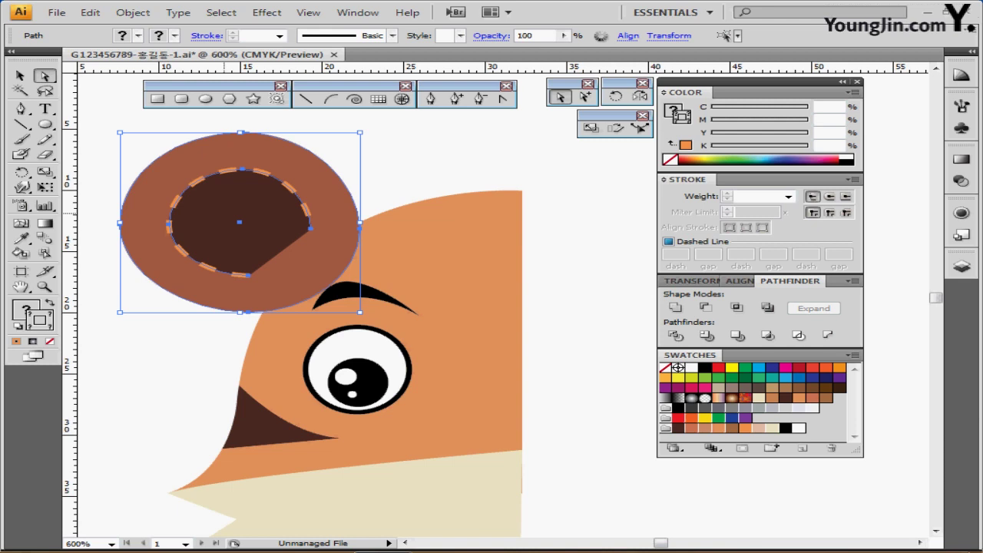
pyautogui.hotkey('ctrl', 'c')
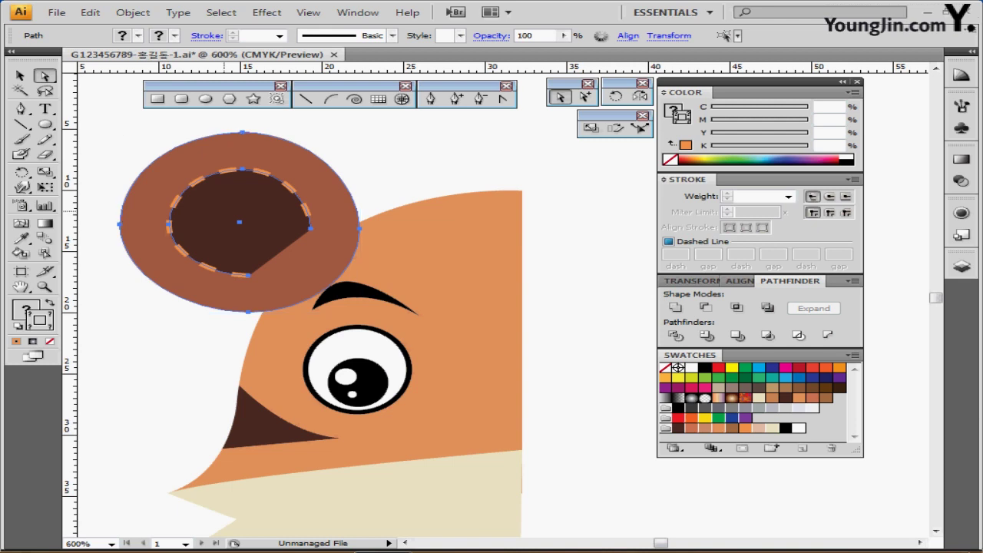
pyautogui.rightClick(224, 212)
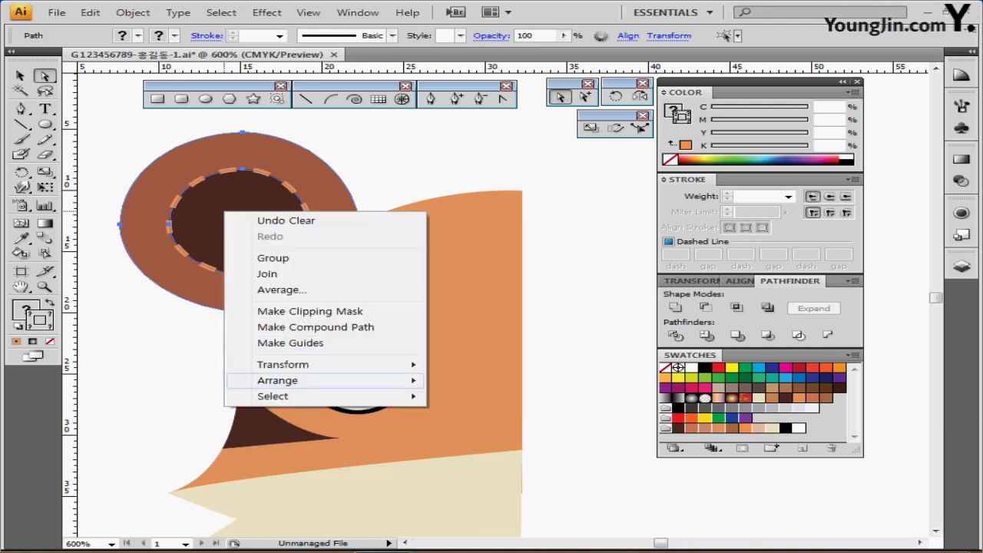
pyautogui.moveTo(307, 380)
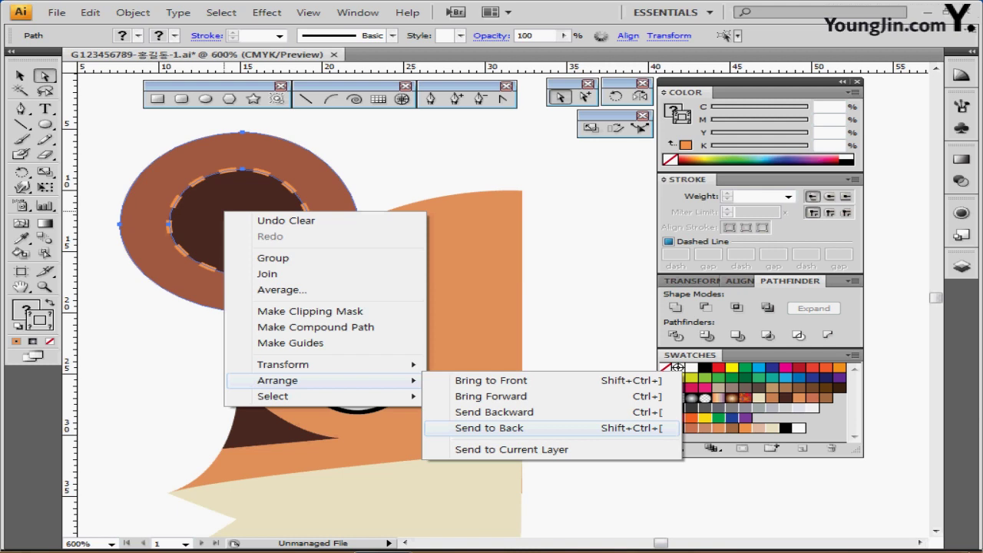
pyautogui.click(489, 428)
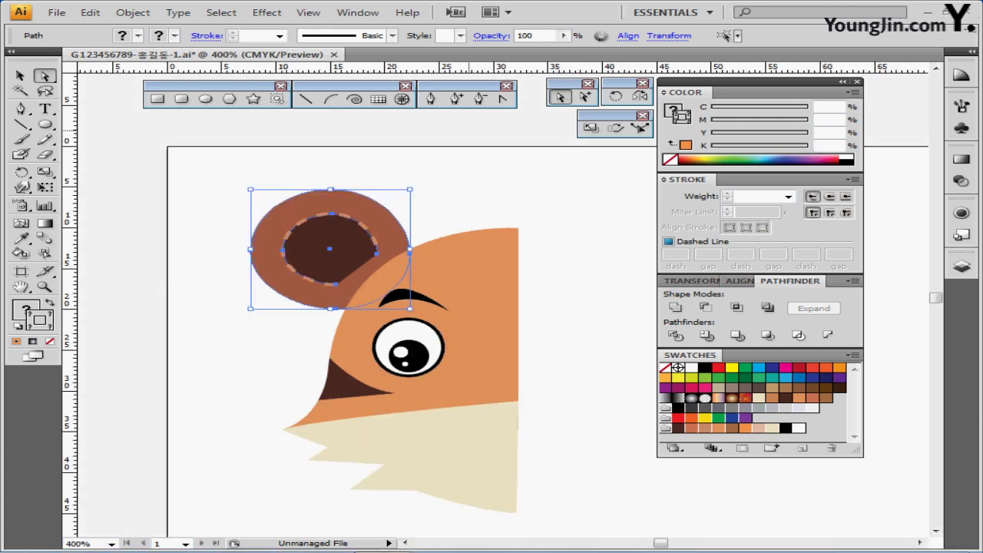
# Step: Show the guides and reflect a copy of the entire half face across the vertical centre guide, using the Vertical axis
pyautogui.hotkey('ctrl', '-')
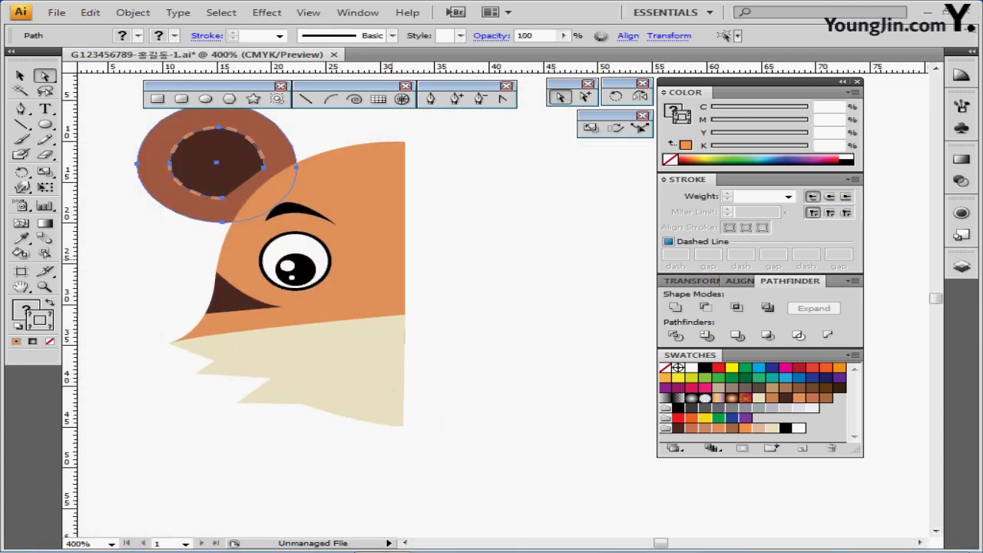
pyautogui.hotkey('ctrl', '-')
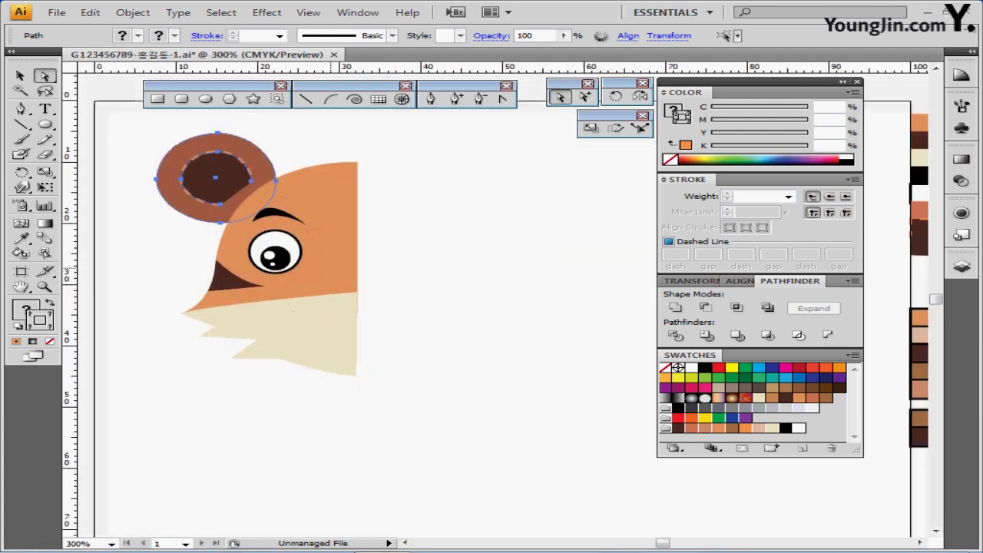
pyautogui.hotkey('ctrl', 'a')
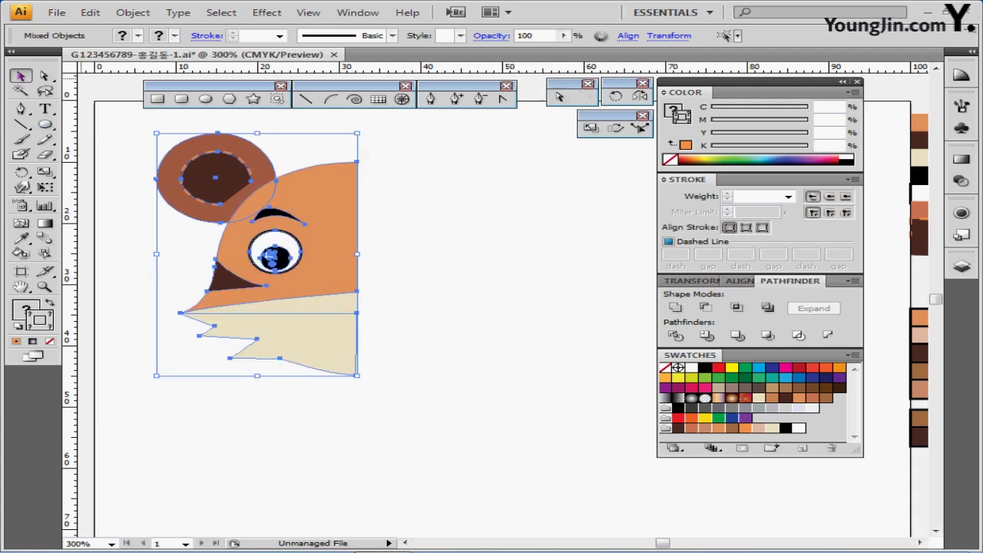
pyautogui.press('v')
pyautogui.hotkey('ctrl', ';')
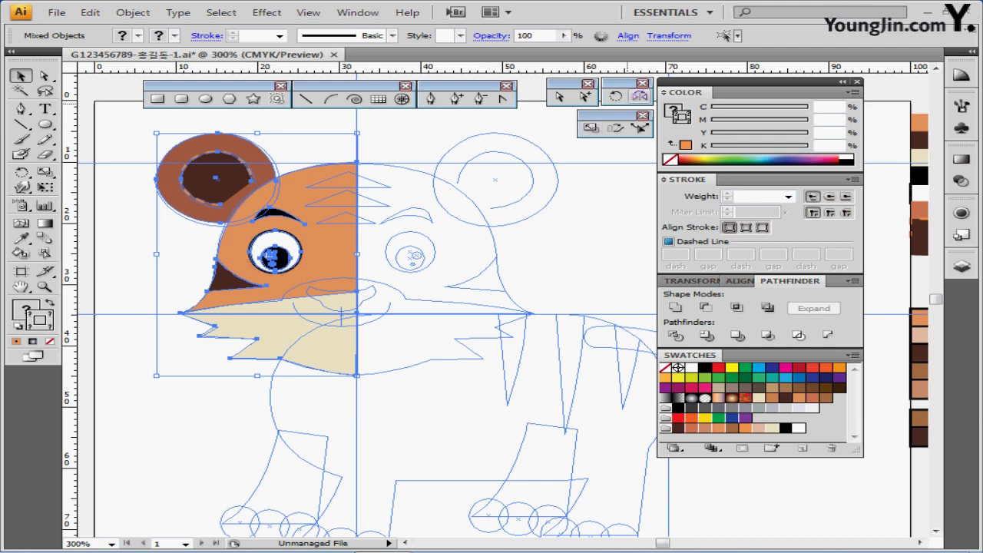
pyautogui.click(639, 96)
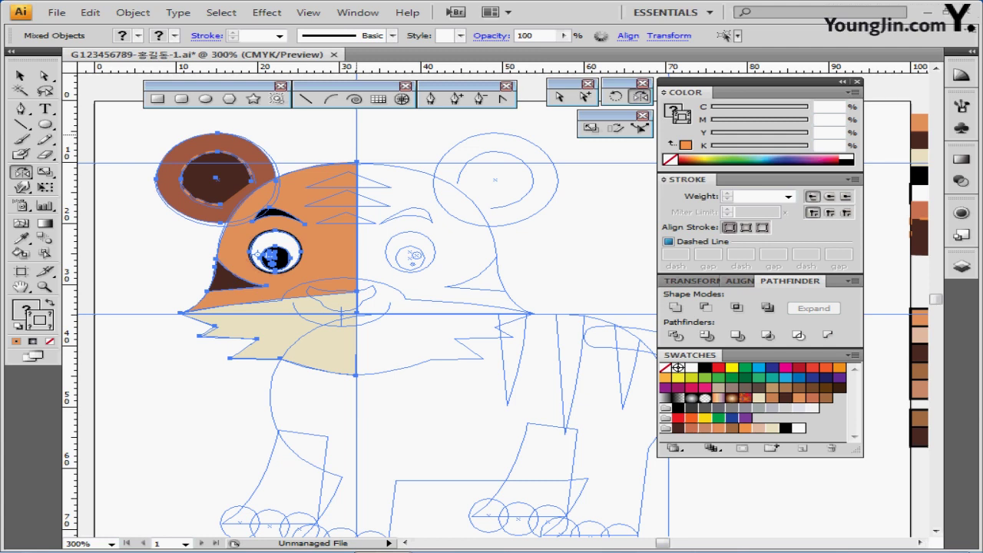
pyautogui.keyDown('alt'); pyautogui.click(356, 134); pyautogui.keyUp('alt')
pyautogui.moveTo(447, 204); pyautogui.dragTo(557, 208)
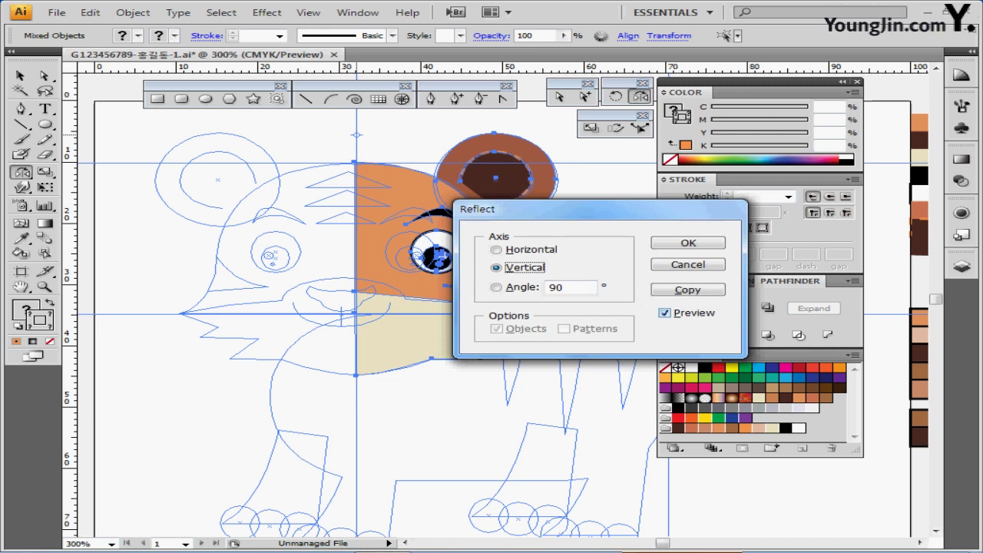
pyautogui.click(665, 313)
pyautogui.click(664, 313)
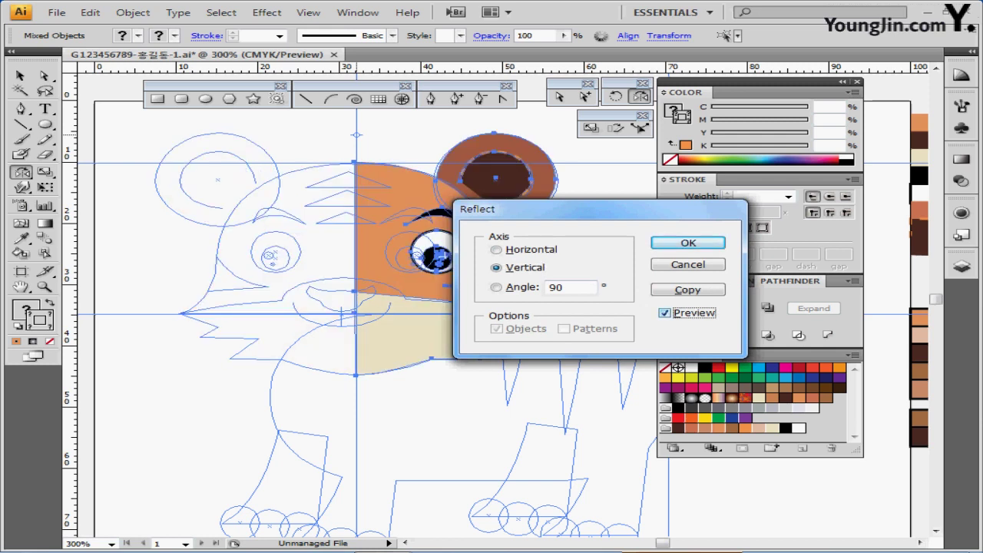
pyautogui.moveTo(583, 209); pyautogui.dragTo(620, 213)
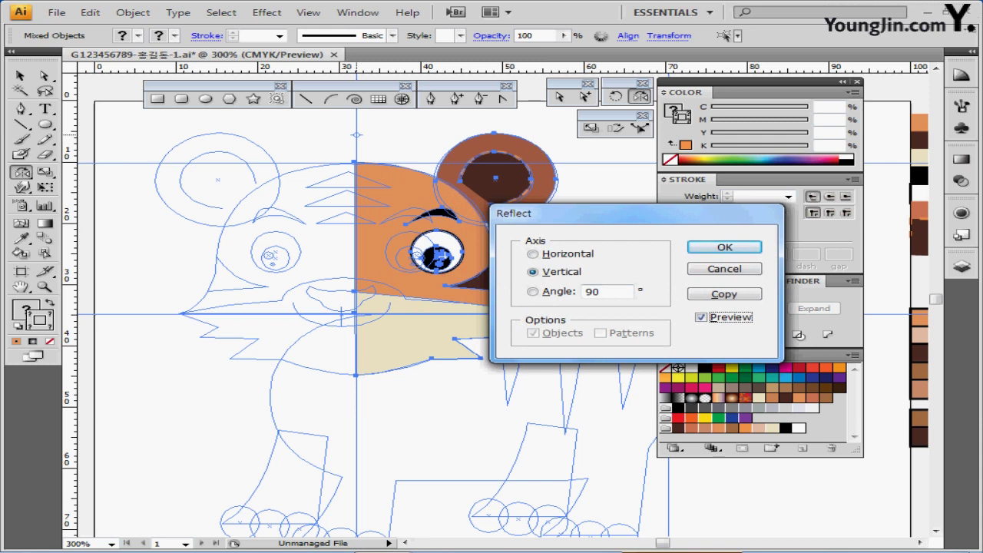
pyautogui.click(533, 272)
pyautogui.click(724, 294)
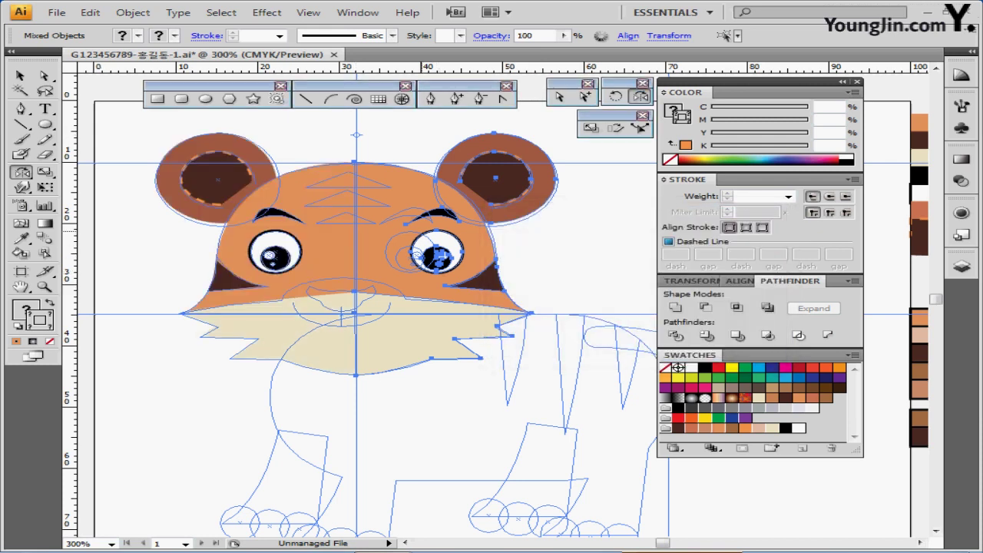
# Step: In outline view, nudge the mirrored eye and eyebrow left onto their guide shapes, hide the bounding box, and return to preview
pyautogui.hotkey('ctrl', 'y')
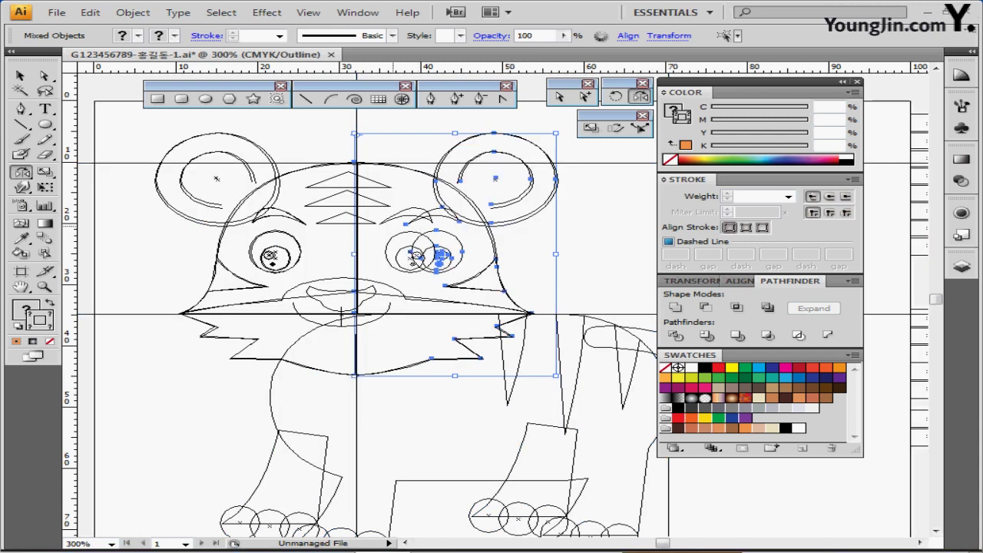
pyautogui.press('o')
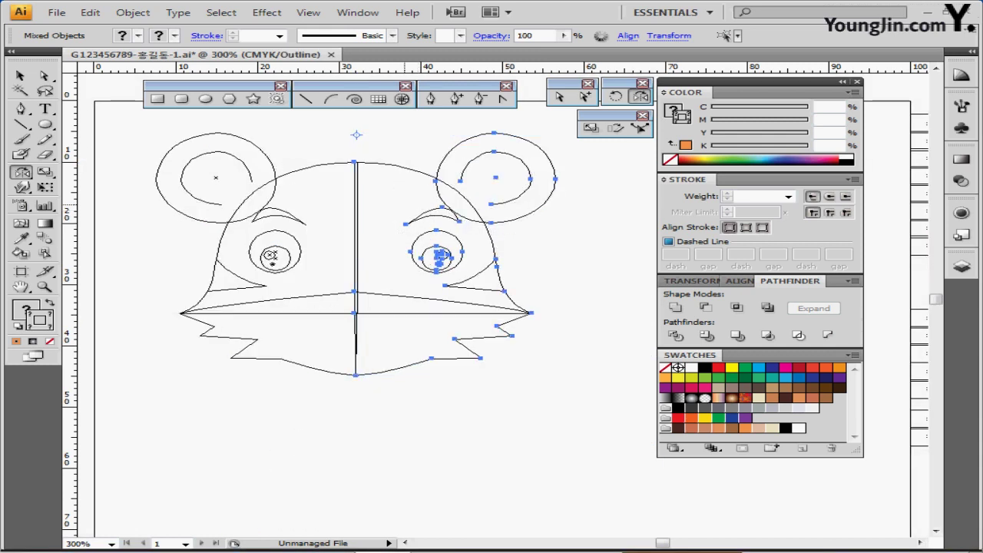
pyautogui.press('ctrl')
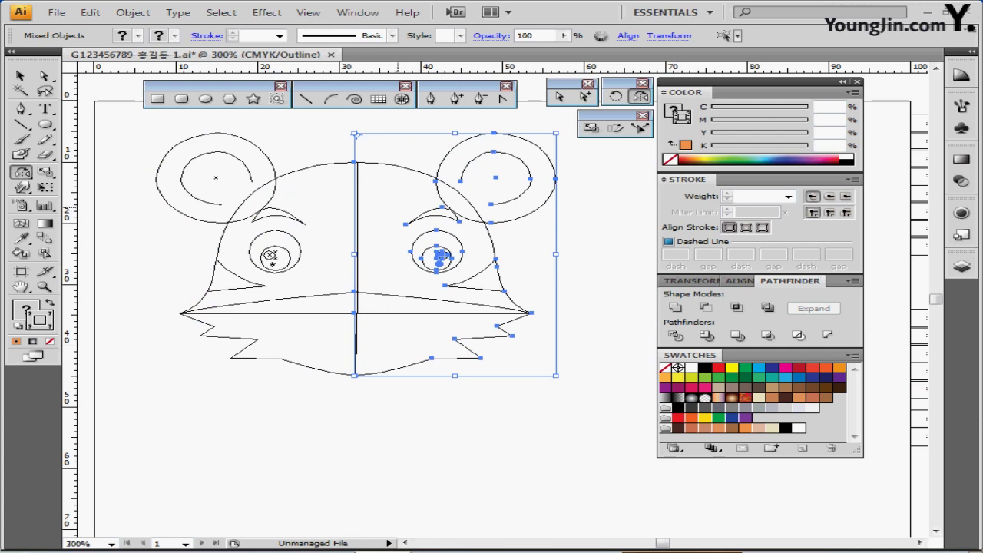
pyautogui.moveTo(397, 208); pyautogui.dragTo(442, 268)
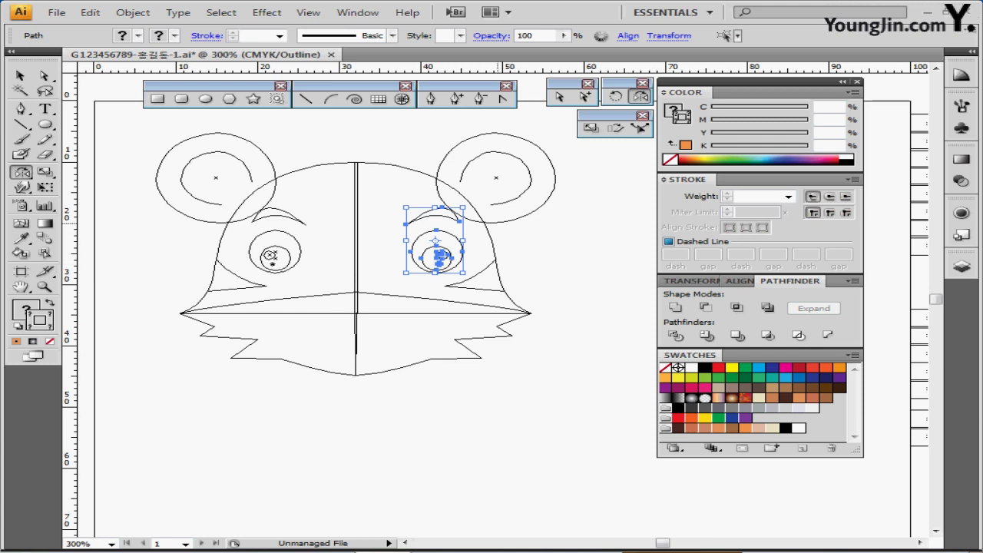
pyautogui.press('Left')
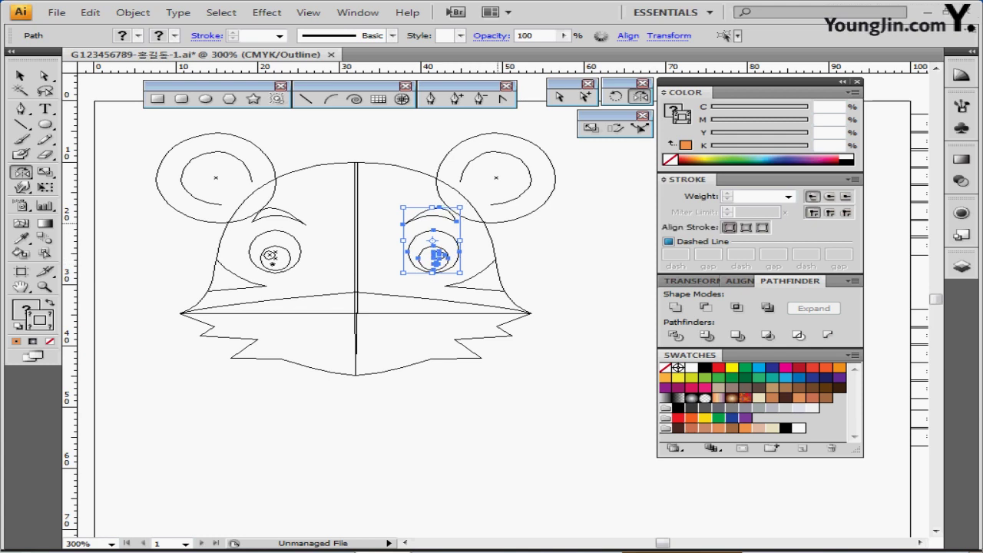
pyautogui.press('Left')
pyautogui.press('Left')
pyautogui.press('Left')
pyautogui.press('Left')
pyautogui.hotkey('ctrl', 'alt', '3')
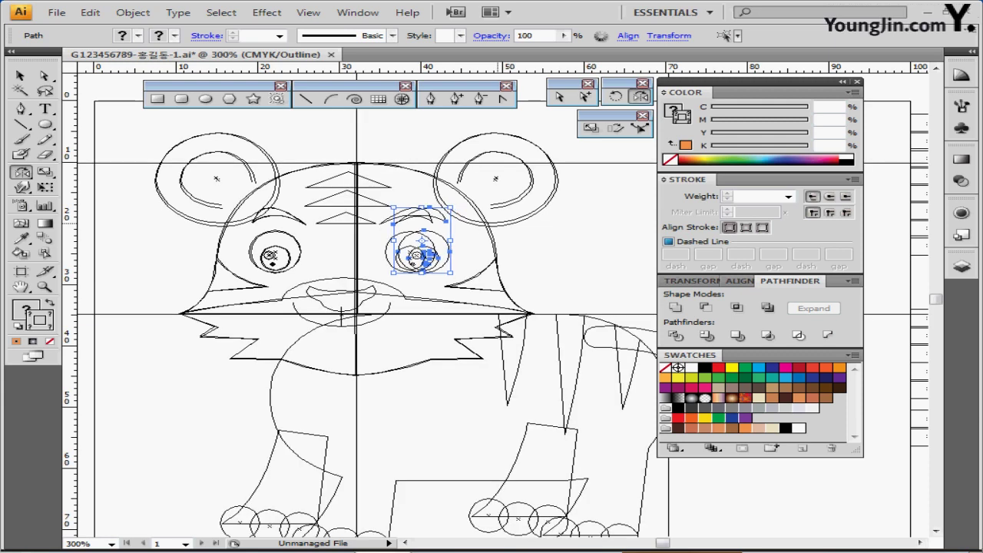
pyautogui.press('Left')
pyautogui.press('Left')
pyautogui.press('Left')
pyautogui.press('Left')
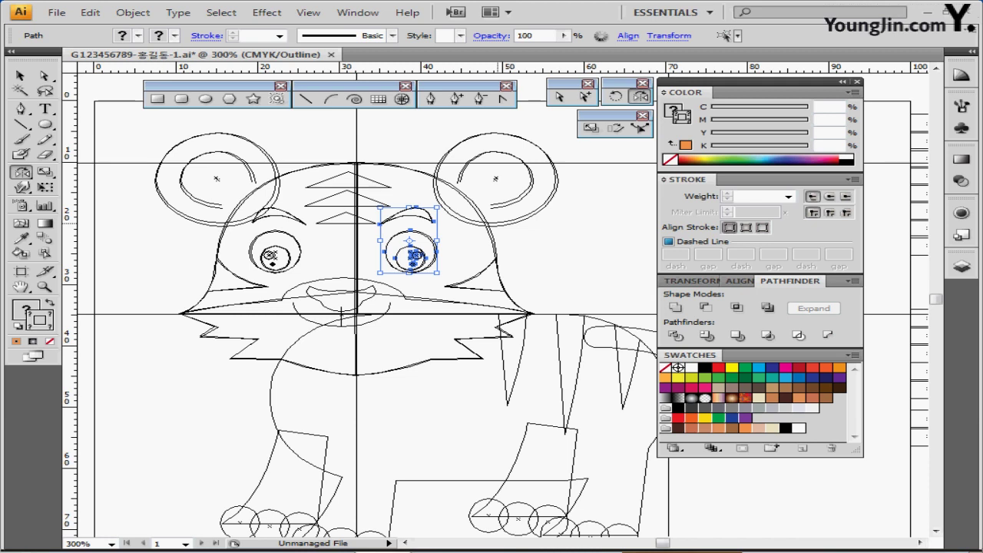
pyautogui.hotkey('ctrl', 'shift', 'b')
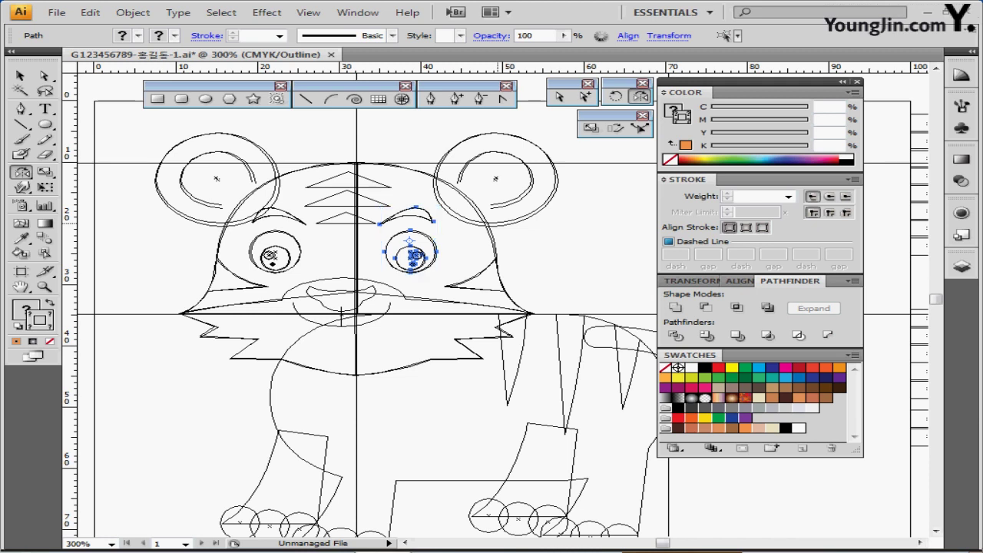
pyautogui.hotkey('ctrl', 'y')
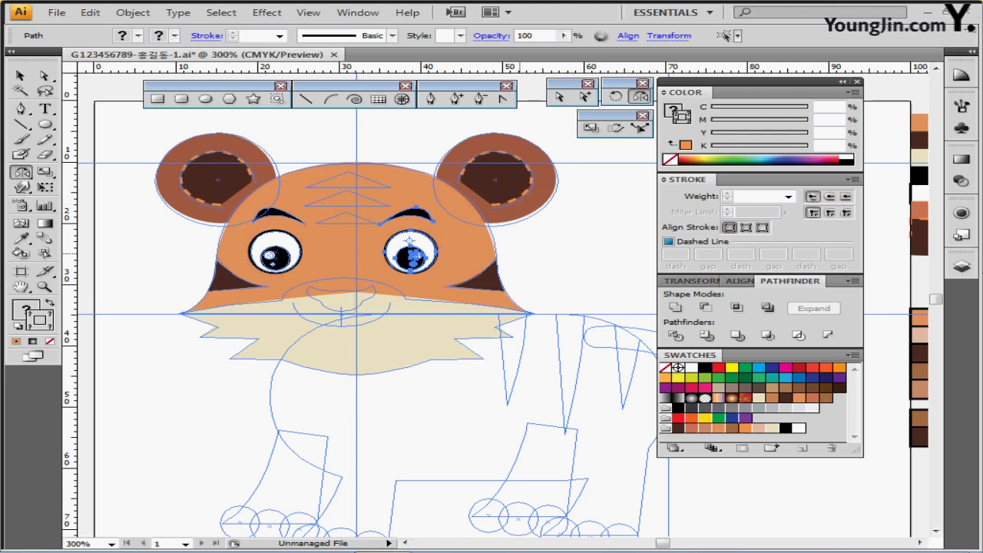
# Step: Create a triangle with the Polygon tool, using a 6 mm radius and 3 sides
pyautogui.click(229, 98)
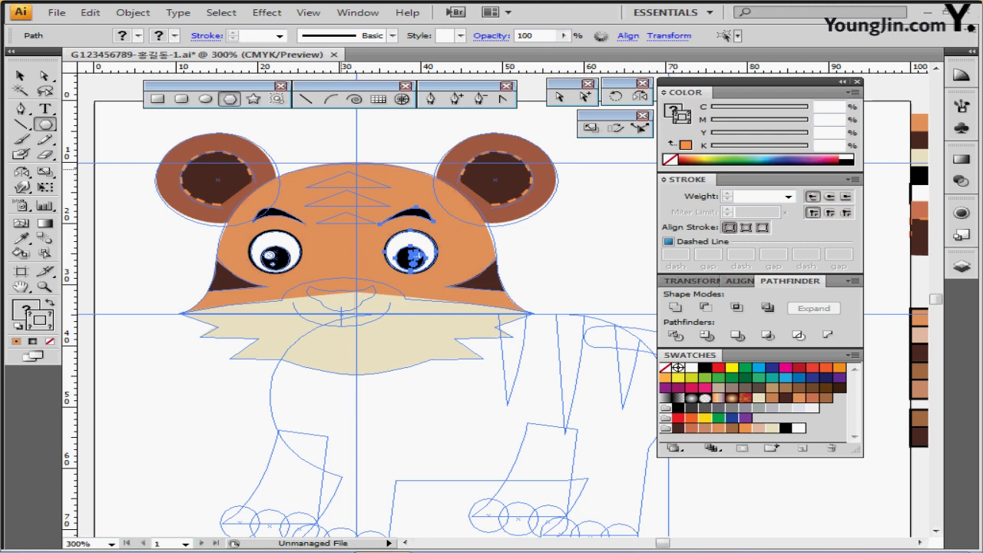
pyautogui.click(412, 256)
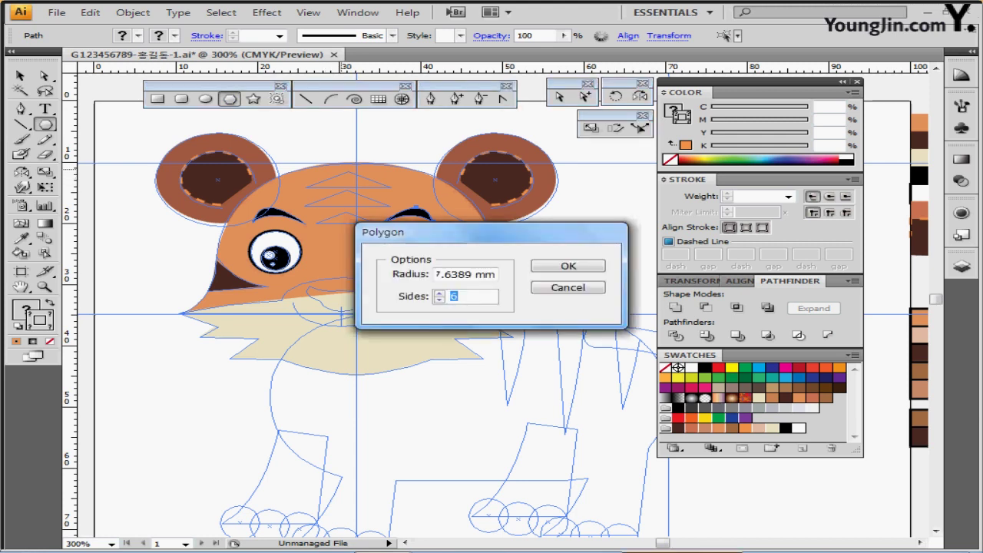
pyautogui.press('Tab')
pyautogui.press('Tab')
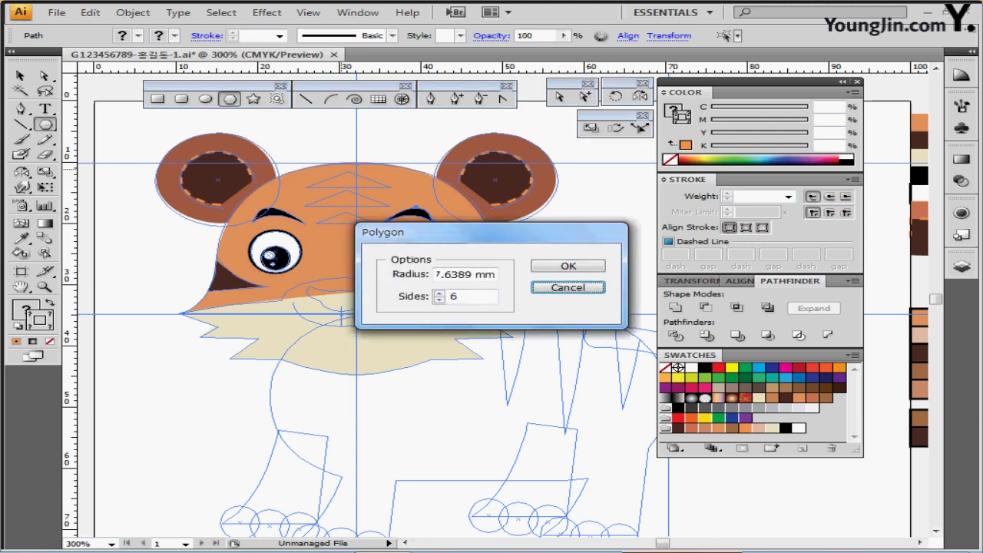
pyautogui.press('Tab')
pyautogui.write('6')
pyautogui.press('Tab')
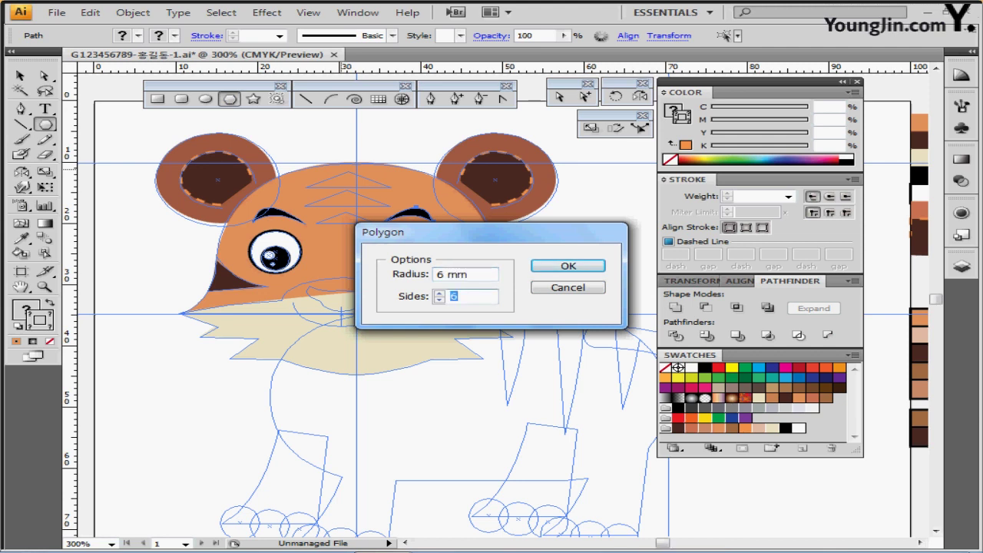
pyautogui.write('3')
pyautogui.press('Tab')
pyautogui.press('Return')
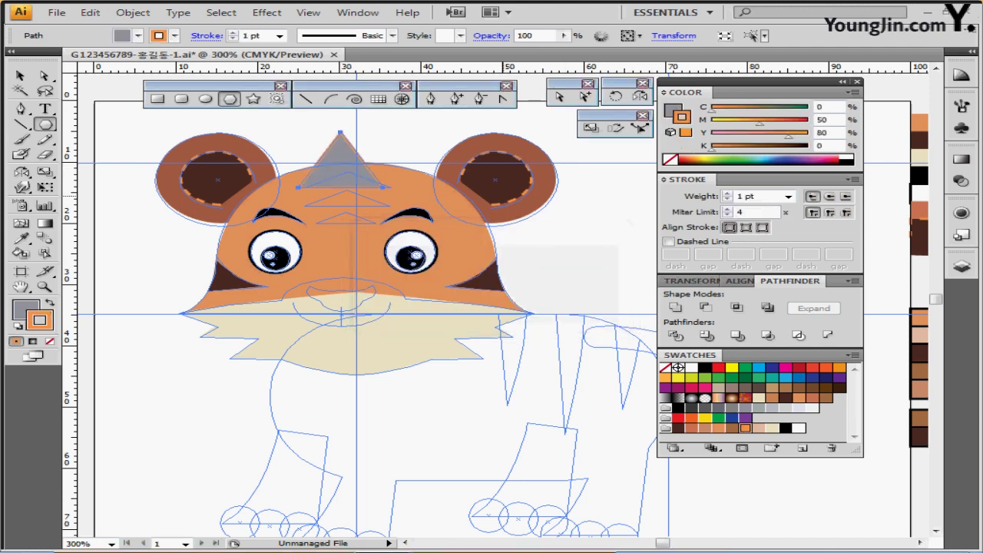
# Step: Copy the left cheek stripe's dark brown fill and no stroke onto the triangle, and shift it right toward the forehead's centre
pyautogui.click(20, 238)
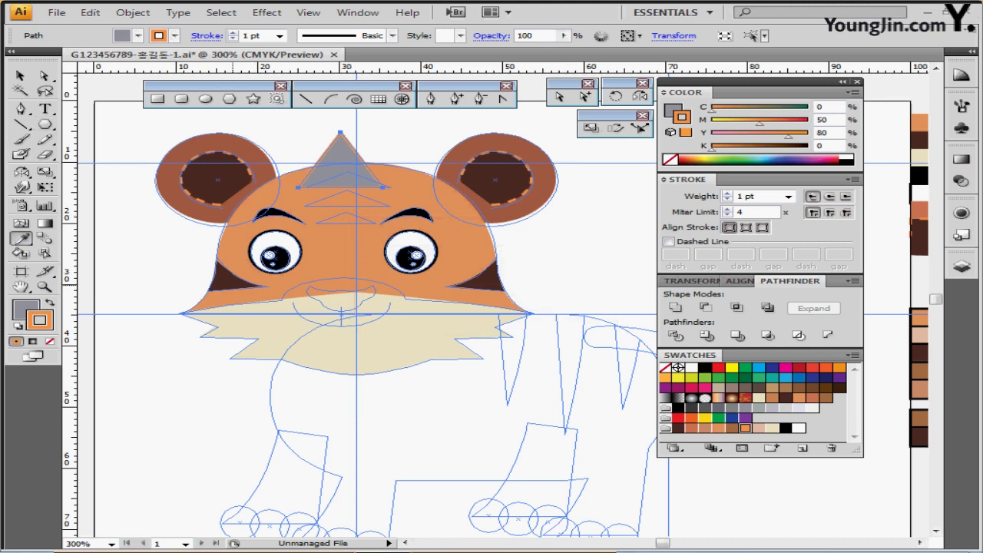
pyautogui.click(229, 282)
pyautogui.press('v')
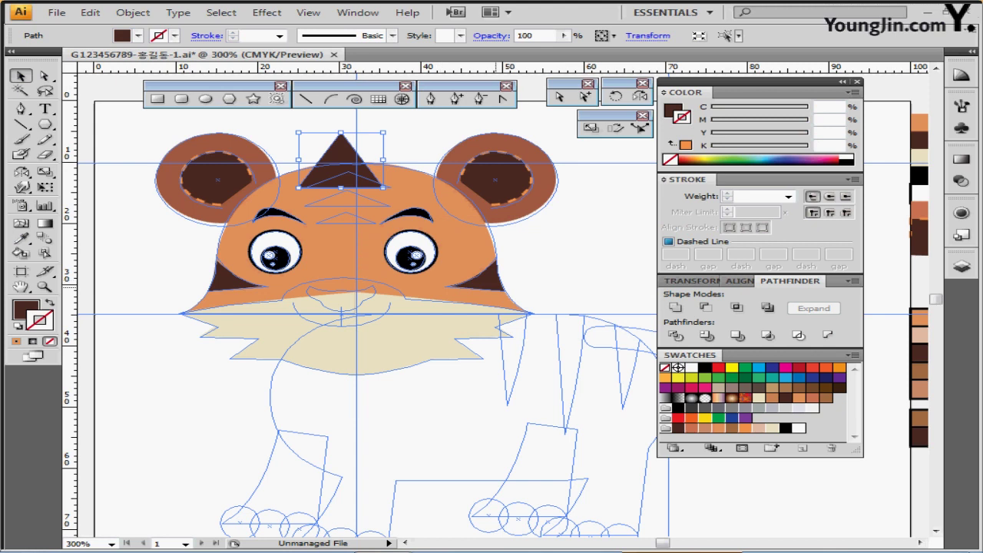
pyautogui.moveTo(355, 175); pyautogui.dragTo(355, 173)
pyautogui.press('v')
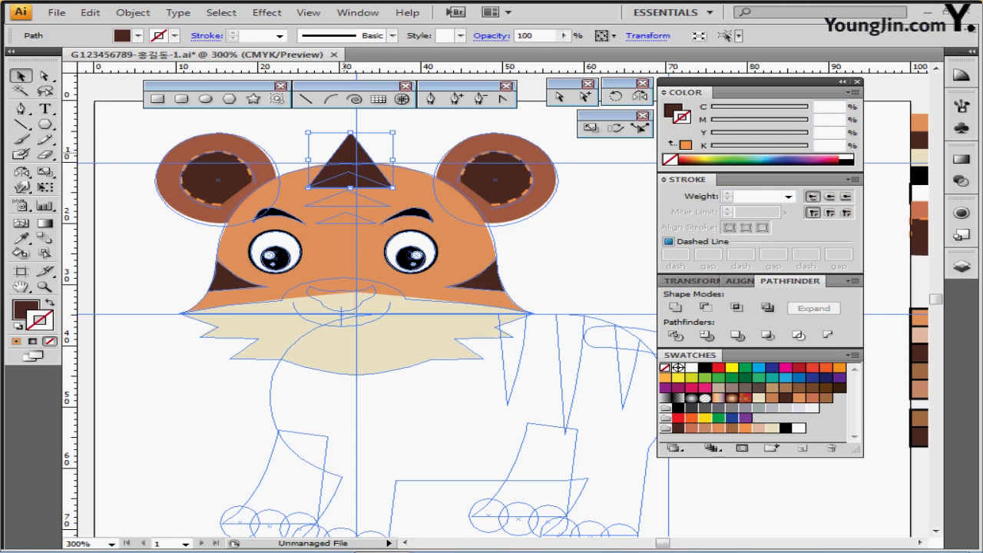
# Step: Hide the guides and flatten the dark brown forehead triangle by lowering its top edge to just inside the head outline
pyautogui.hotkey('ctrl', ';')
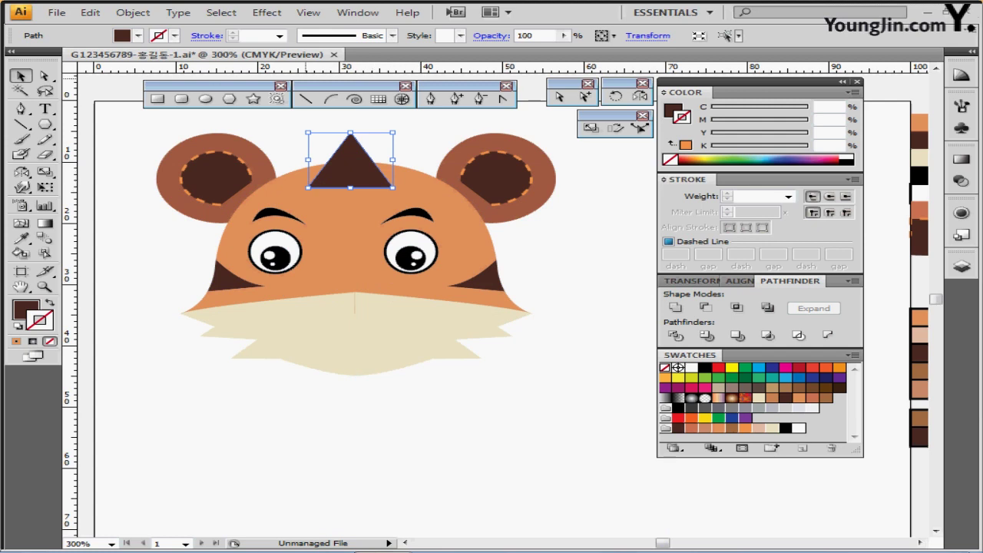
pyautogui.click(308, 12)
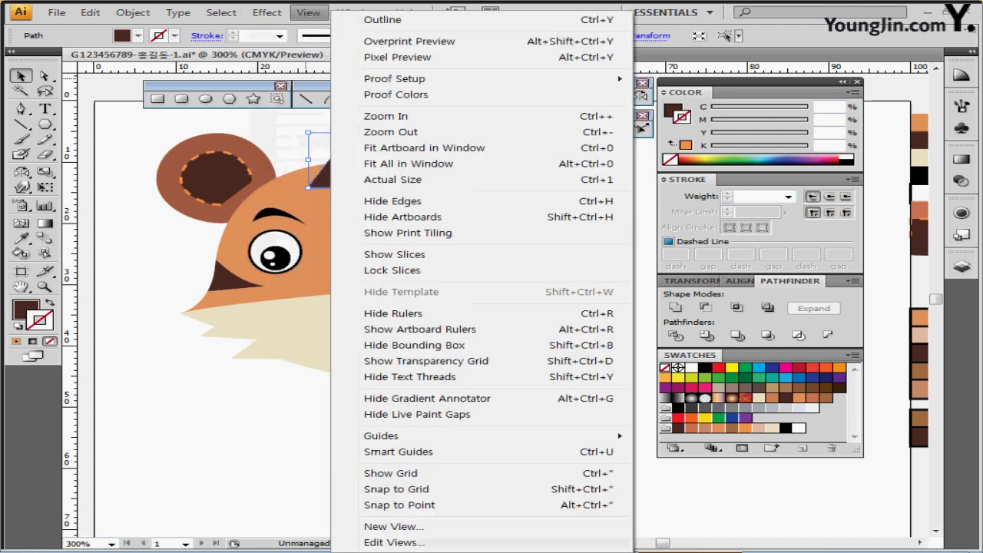
pyautogui.click(307, 12)
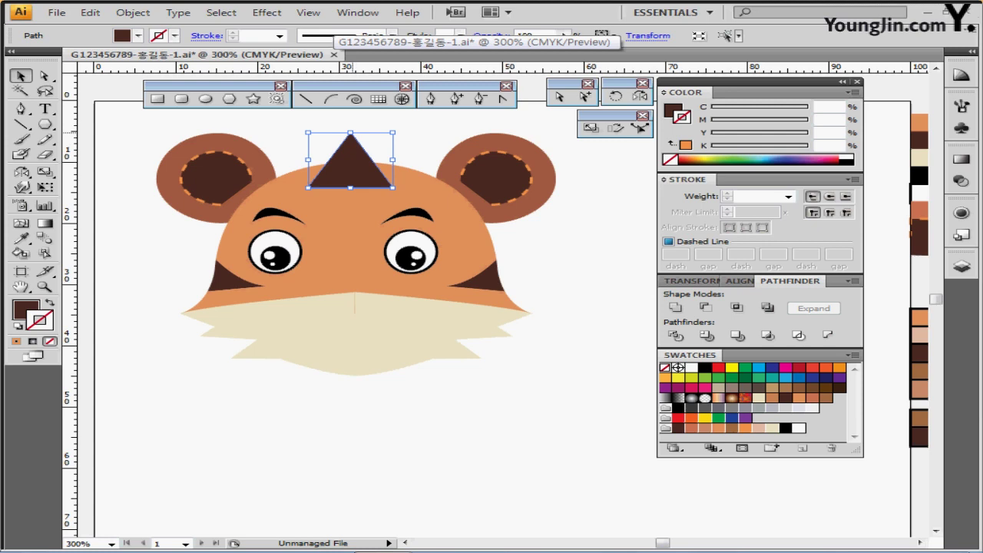
pyautogui.moveTo(350, 133); pyautogui.dragTo(351, 168)
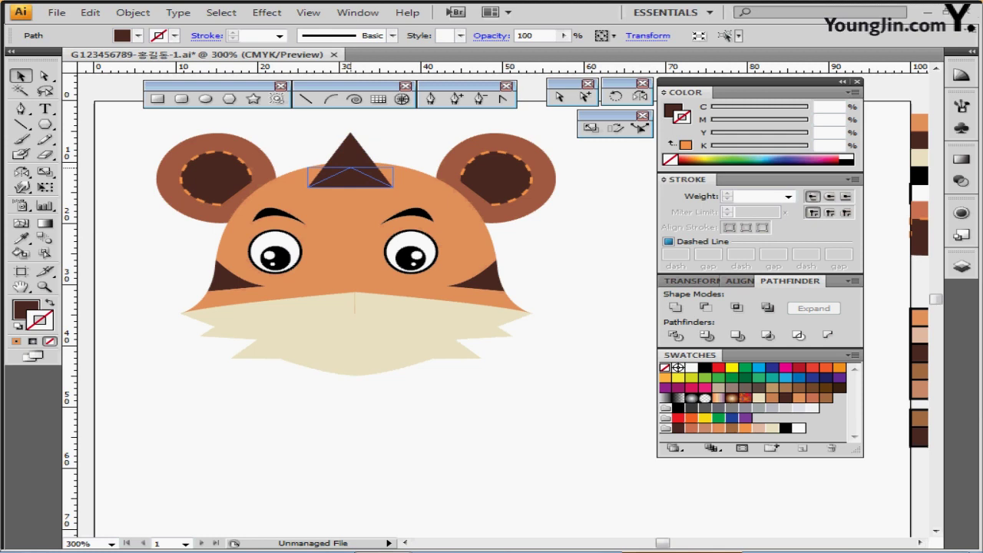
pyautogui.moveTo(351, 168); pyautogui.dragTo(351, 167)
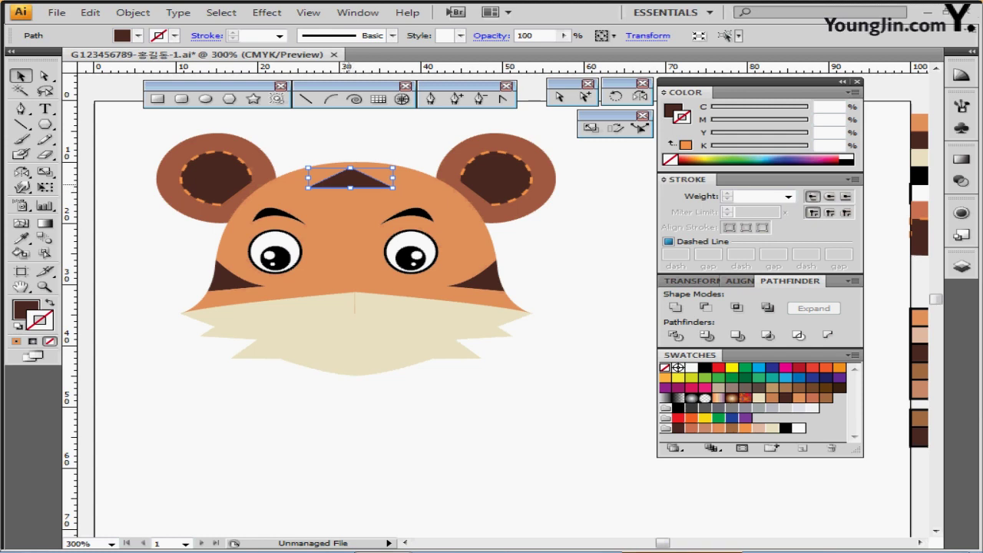
# Step: Copy the flattened triangle just below itself and repeat the copy to make three stacked forehead stripes
pyautogui.moveTo(354, 182); pyautogui.dragTo(351, 204)
pyautogui.moveTo(353, 202); pyautogui.dragTo(350, 202)
pyautogui.moveTo(350, 202); pyautogui.dragTo(349, 201)
pyautogui.hotkey('ctrl', 'd')
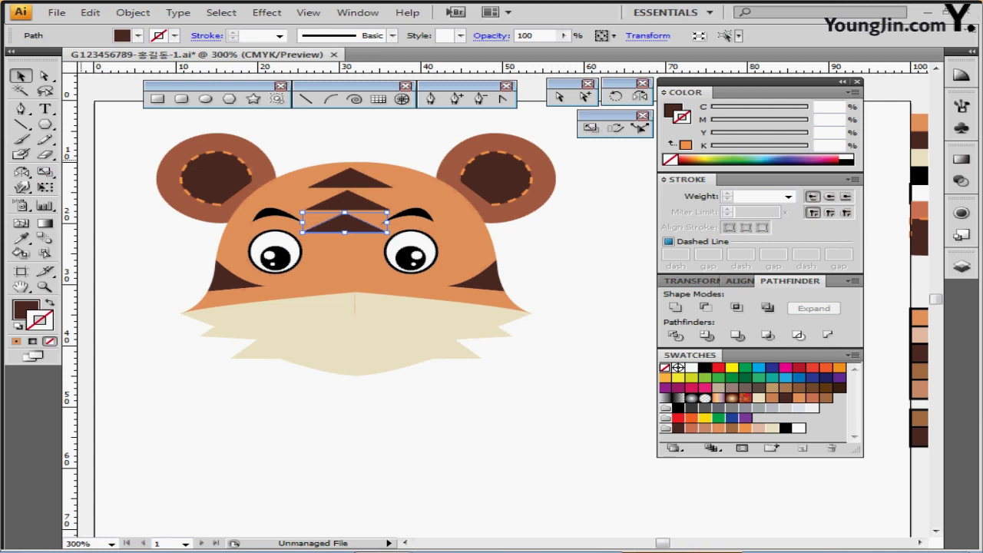
# Step: Scale the lowest forehead stripe uniformly to 70%
pyautogui.doubleClick(44, 172)
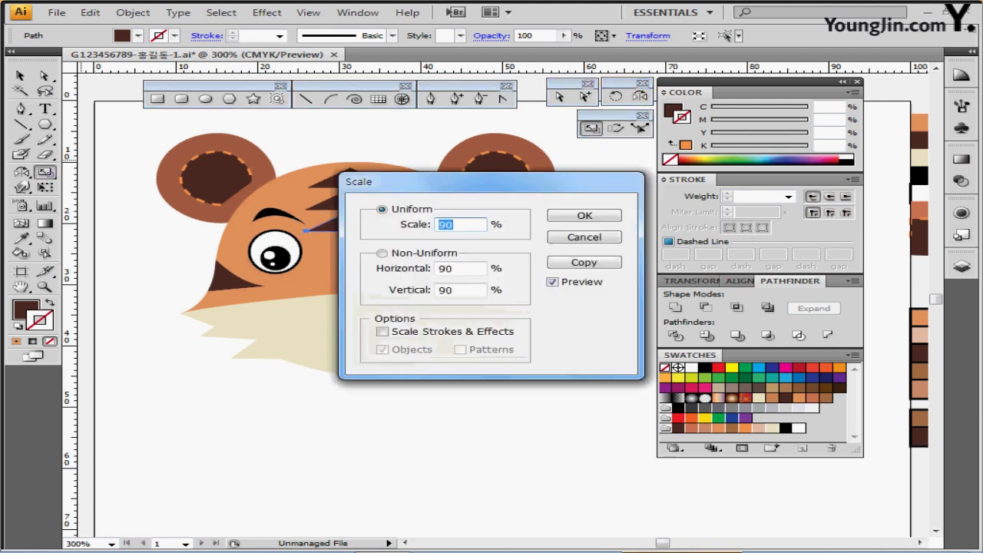
pyautogui.write('70')
pyautogui.press('Return')
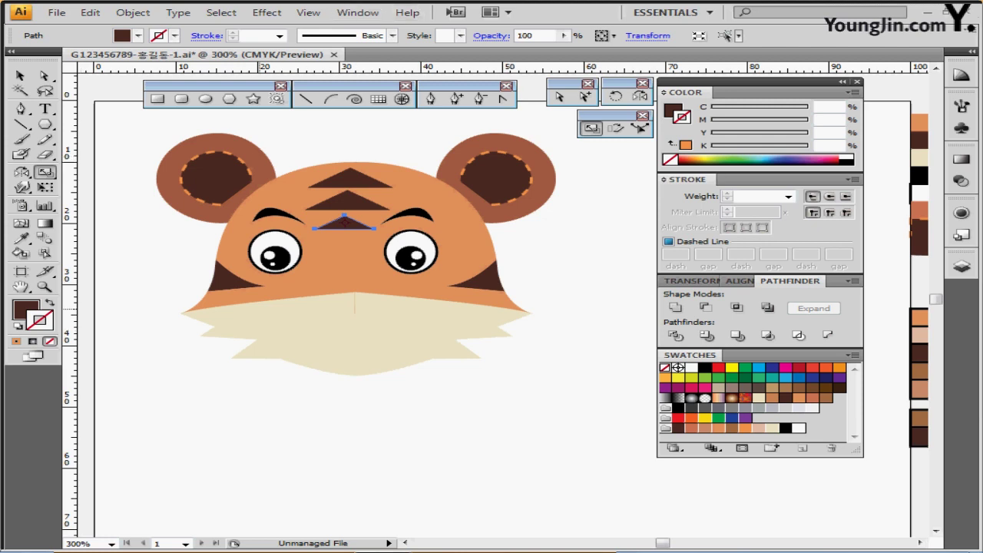
# Step: Show the guides, pick up the chin fur's cream fill with no stroke, and draw a muzzle ellipse over its guide shape
pyautogui.hotkey('ctrl', 'a')
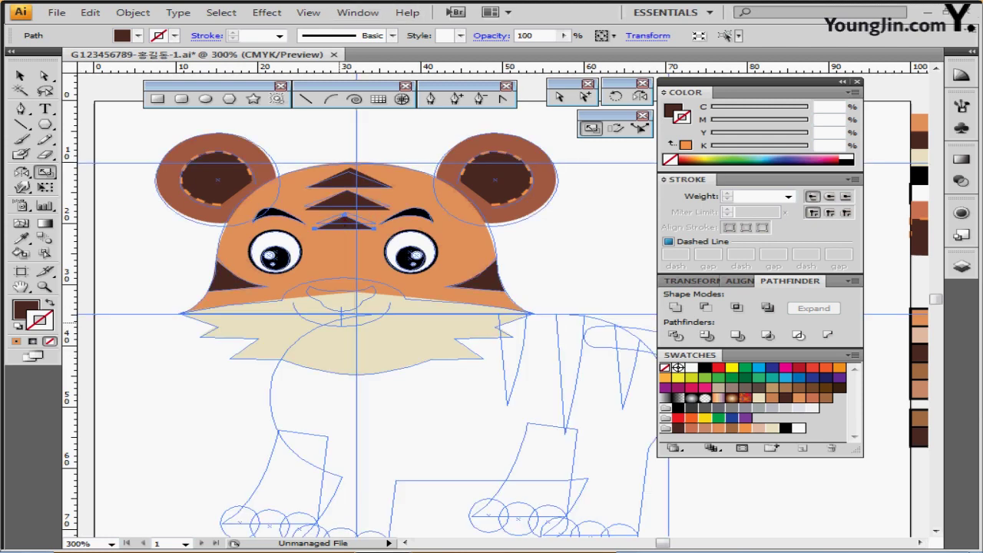
pyautogui.hotkey('ctrl', '+')
pyautogui.moveTo(302, 304); pyautogui.dragTo(304, 279)
pyautogui.click(193, 320)
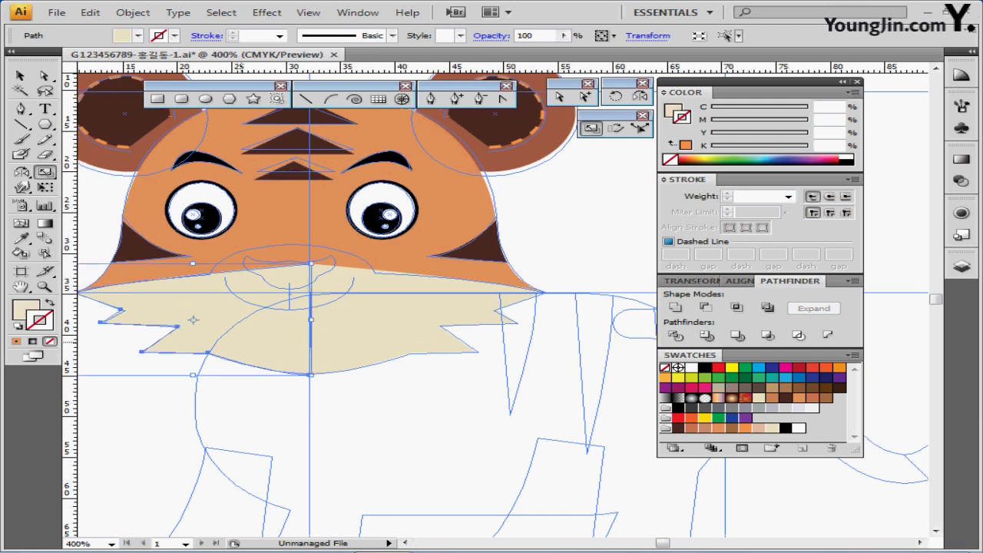
pyautogui.keyDown('ctrl'); pyautogui.click(173, 388); pyautogui.keyUp('ctrl')
pyautogui.keyDown('ctrl'); pyautogui.click(180, 305); pyautogui.keyUp('ctrl')
pyautogui.keyDown('ctrl'); pyautogui.click(161, 421); pyautogui.keyUp('ctrl')
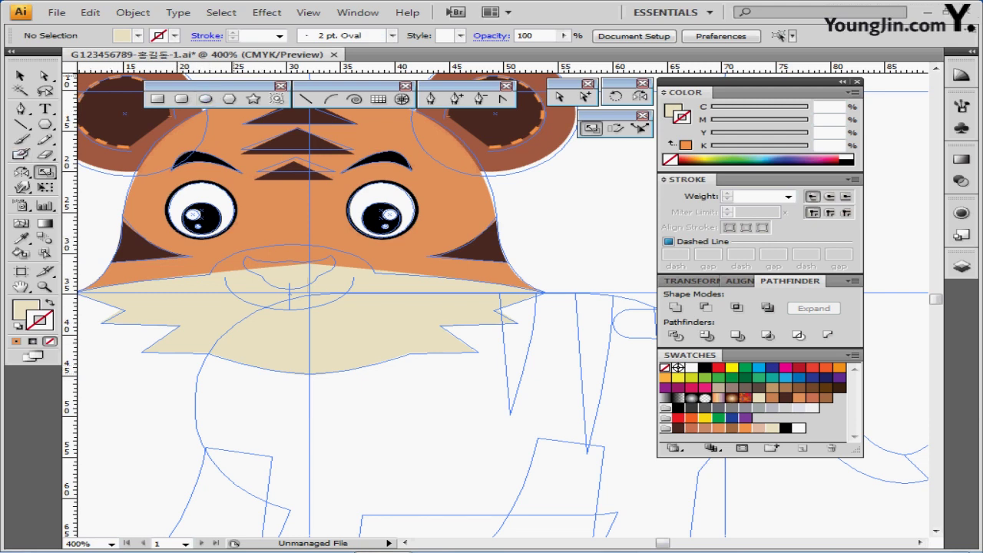
pyautogui.press('l')
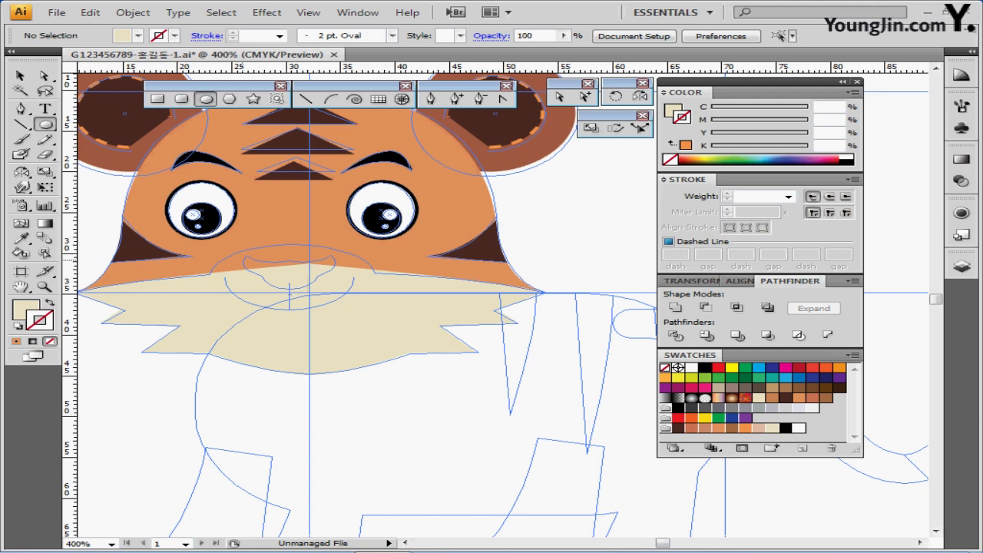
pyautogui.moveTo(204, 247); pyautogui.dragTo(376, 315)
pyautogui.moveTo(290, 281); pyautogui.dragTo(317, 290)
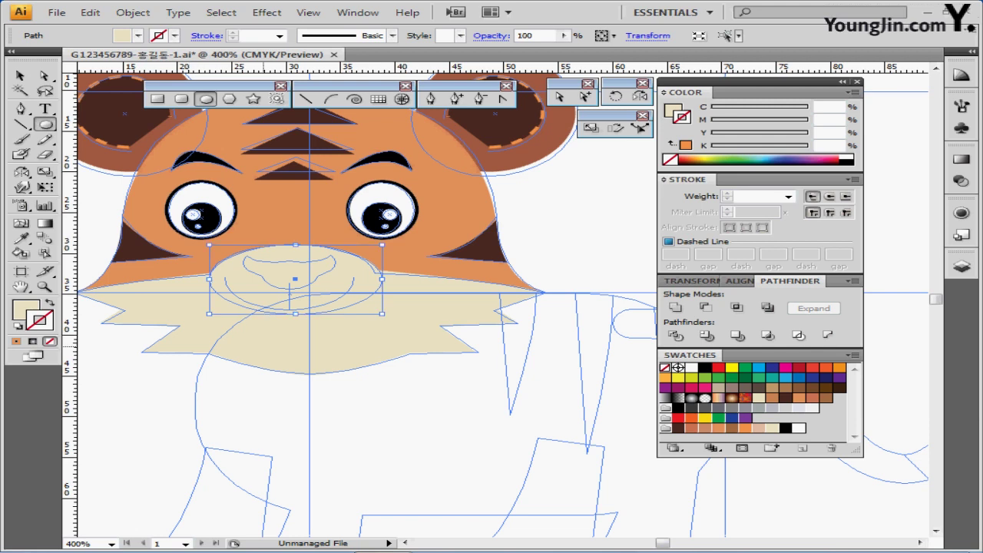
# Step: Hide the guides and unite the muzzle ellipse with both cream chin fur halves into one shape
pyautogui.hotkey('ctrl', ';')
pyautogui.keyDown('ctrl'); pyautogui.click(169, 391); pyautogui.keyUp('ctrl')
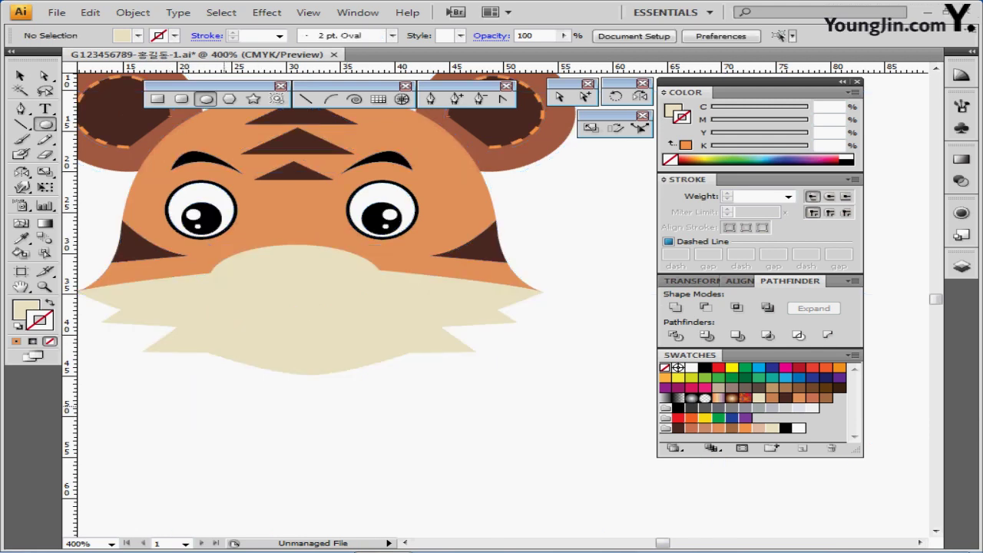
pyautogui.moveTo(225, 404); pyautogui.dragTo(352, 294)
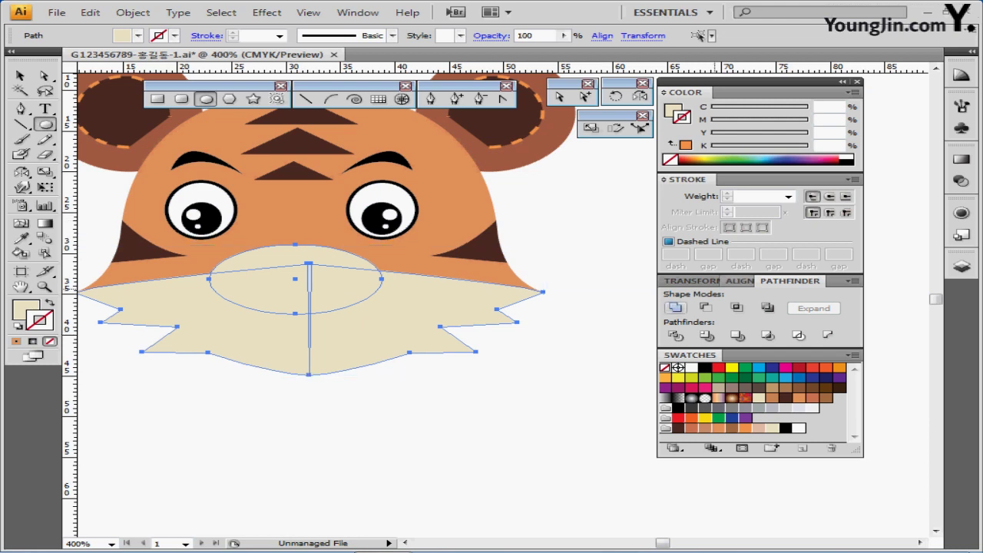
pyautogui.click(674, 307)
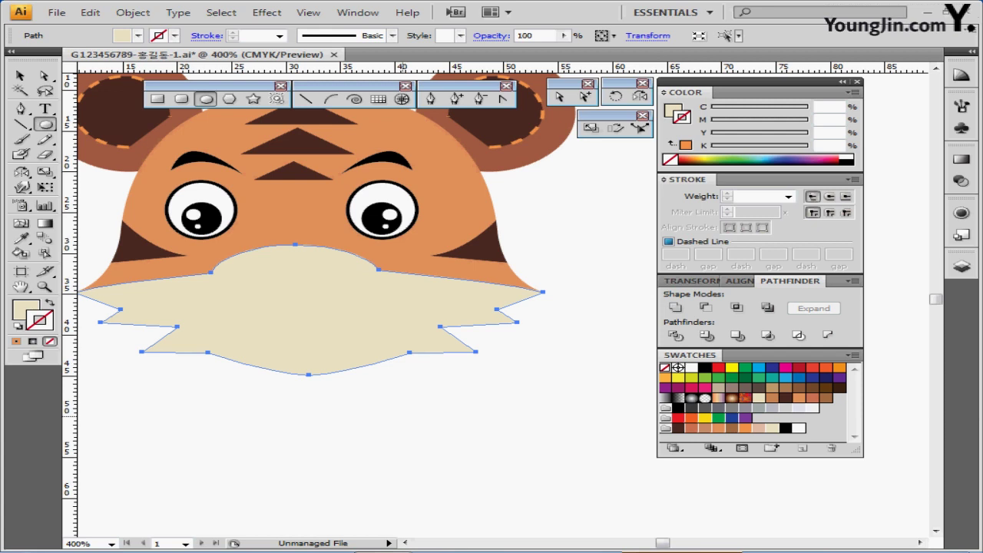
pyautogui.press('ctrl')
pyautogui.keyDown('ctrl'); pyautogui.click(377, 414); pyautogui.keyUp('ctrl')
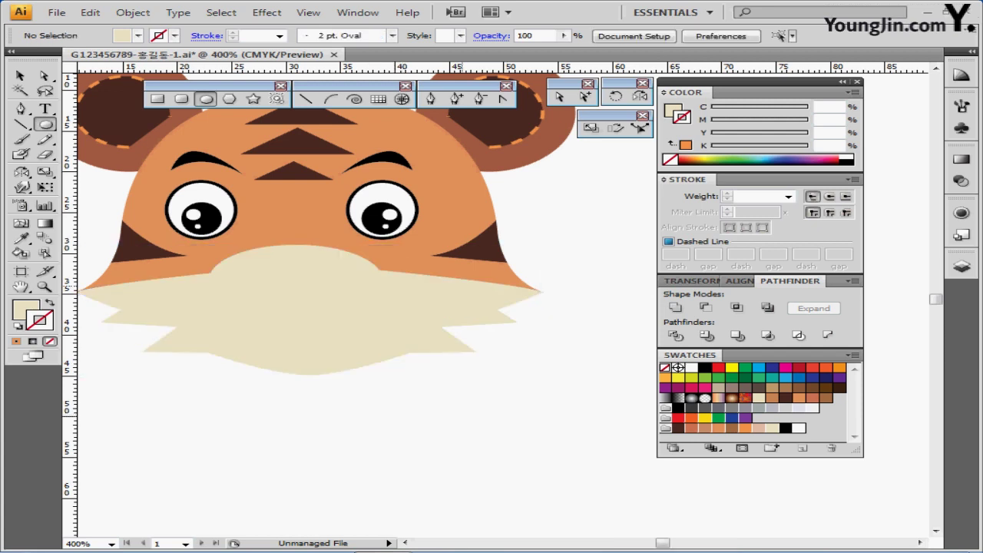
# Step: Directly select the two orange face halves along the centre seam and unite them into one shape
pyautogui.moveTo(338, 244); pyautogui.dragTo(366, 297)
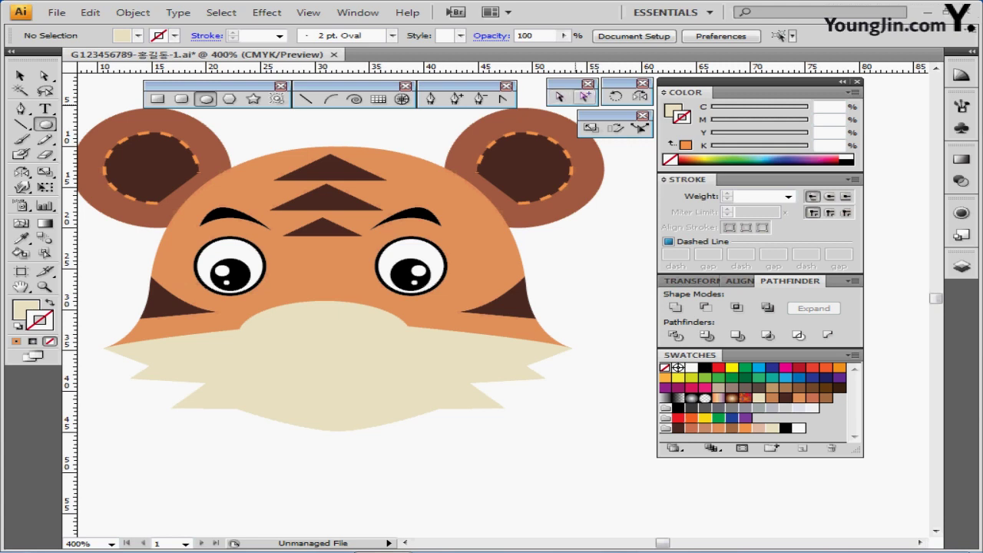
pyautogui.click(584, 96)
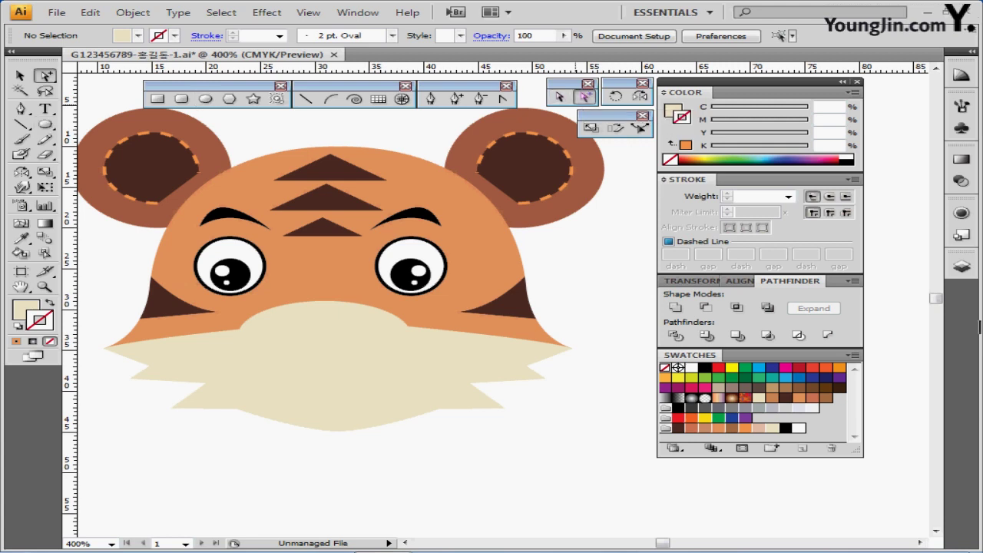
pyautogui.moveTo(295, 129); pyautogui.dragTo(359, 152)
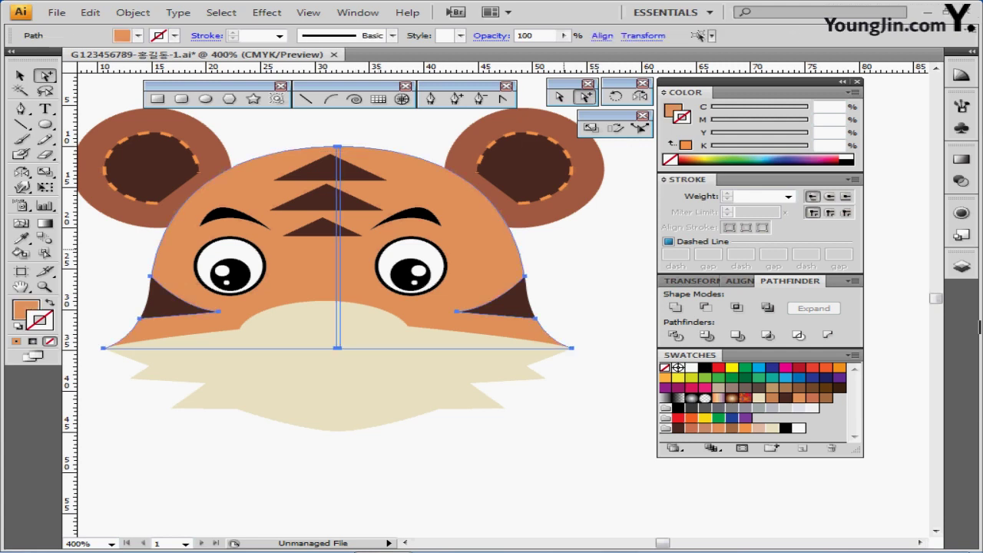
pyautogui.click(675, 307)
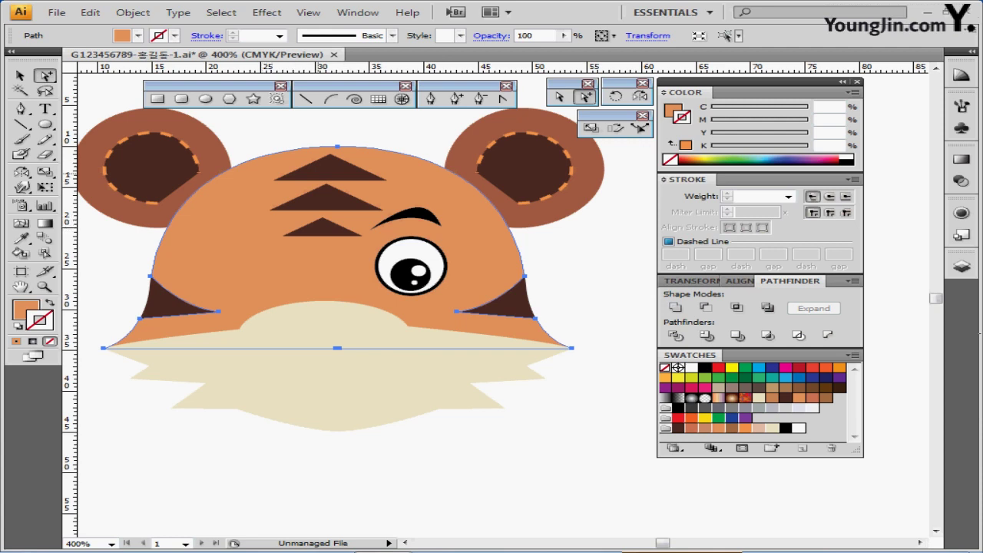
# Step: Select the hidden left eye and eyebrow in outline view, return to preview, bring them to the front and hide the bounding box
pyautogui.hotkey('ctrl', 'y')
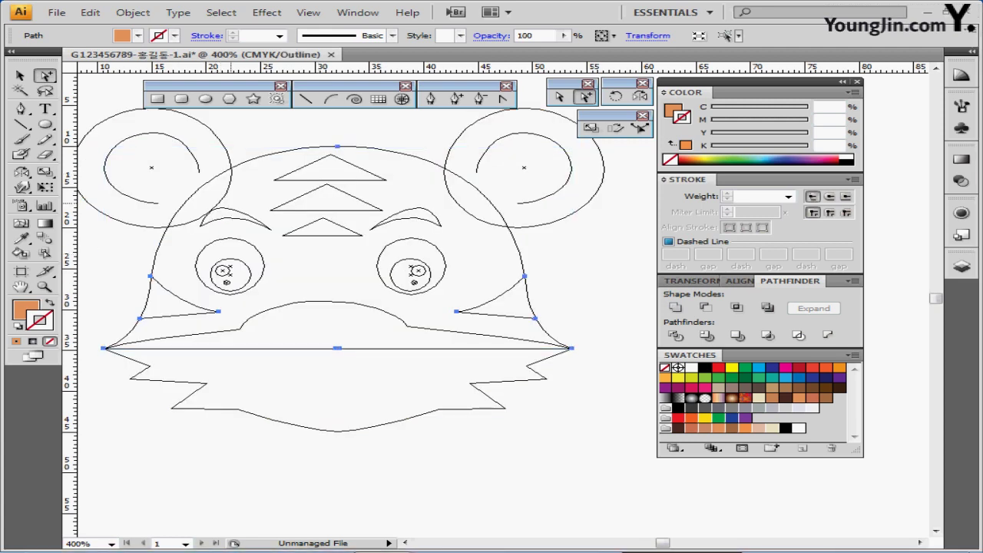
pyautogui.moveTo(227, 204); pyautogui.dragTo(247, 294)
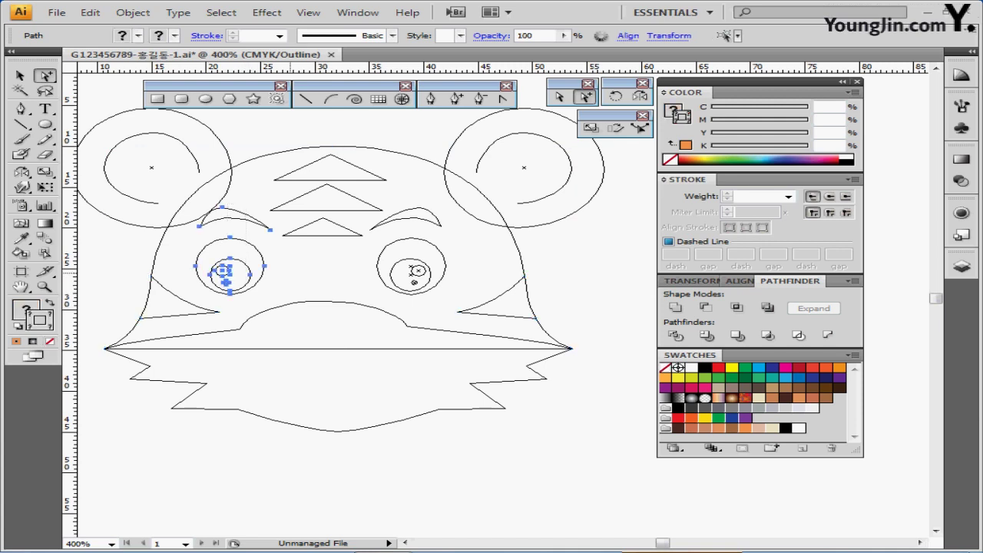
pyautogui.hotkey('ctrl', 'y')
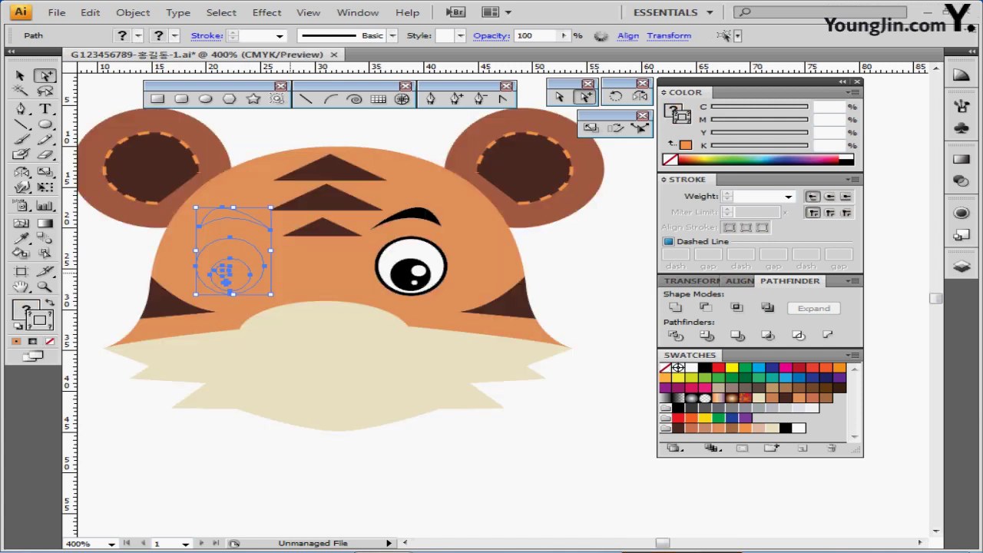
pyautogui.hotkey('ctrl', 'shift', 'b')
pyautogui.hotkey('ctrl', 'shift', ']')
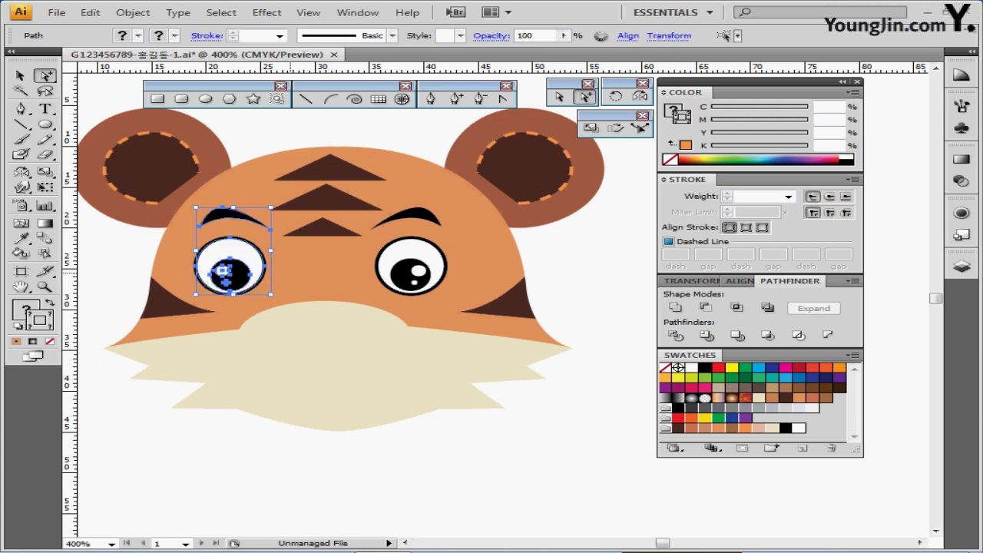
pyautogui.hotkey('ctrl', 'shift', 'b')
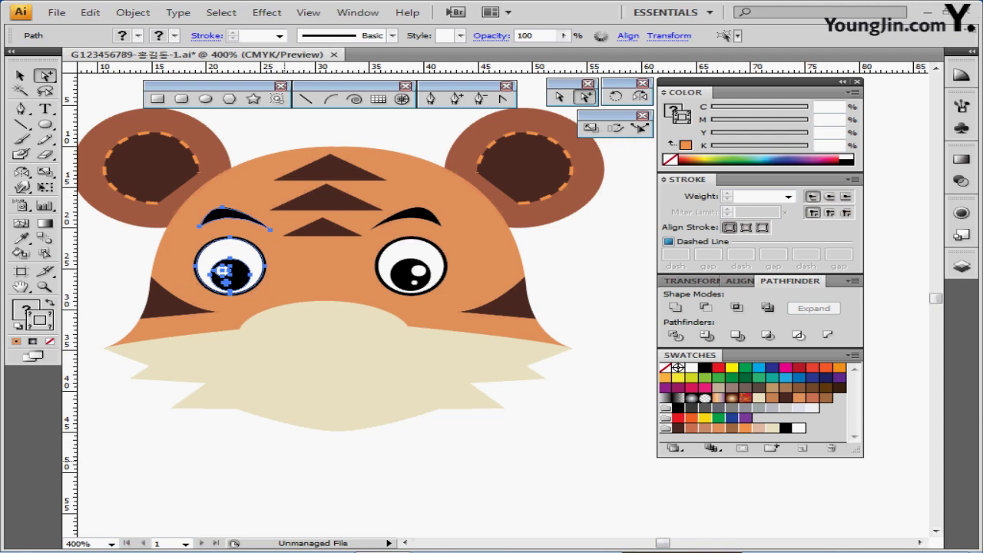
# Step: Show the guides and draw a small nose ellipse on the muzzle with the default white fill and 1 pt black stroke
pyautogui.hotkey('ctrl', ';')
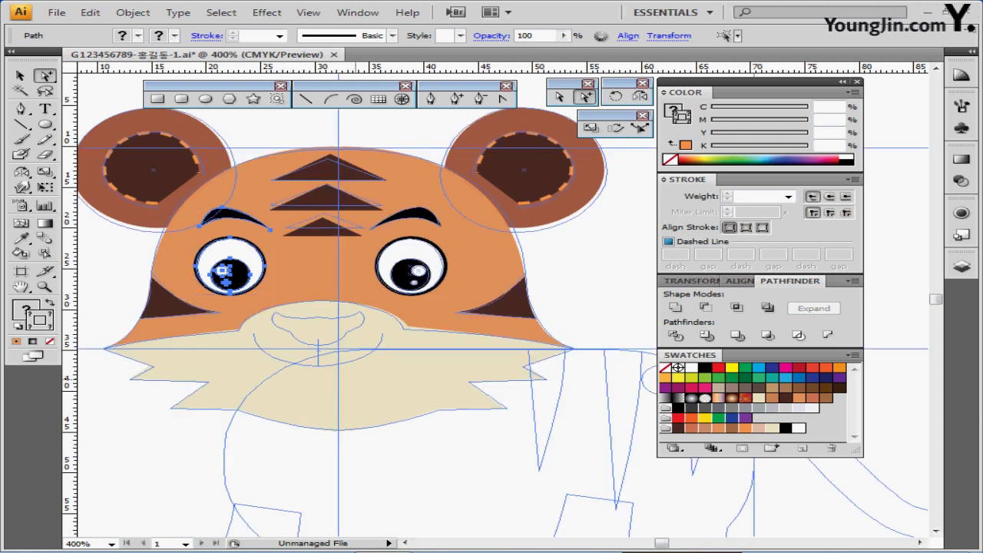
pyautogui.keyDown('ctrl'); pyautogui.click(353, 380); pyautogui.keyUp('ctrl')
pyautogui.moveTo(375, 322); pyautogui.dragTo(306, 382)
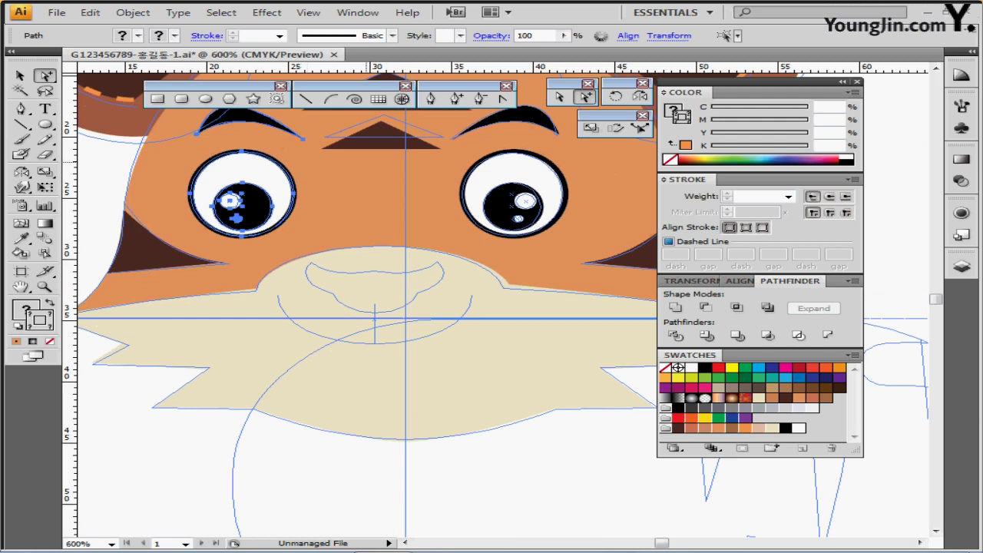
pyautogui.click(205, 98)
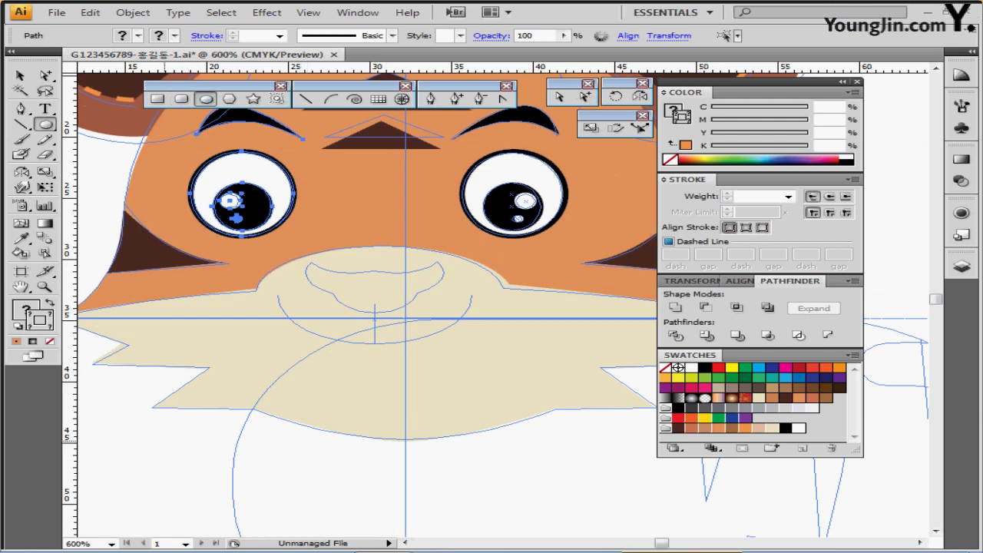
pyautogui.hotkey('ctrl', 'shift', 'a')
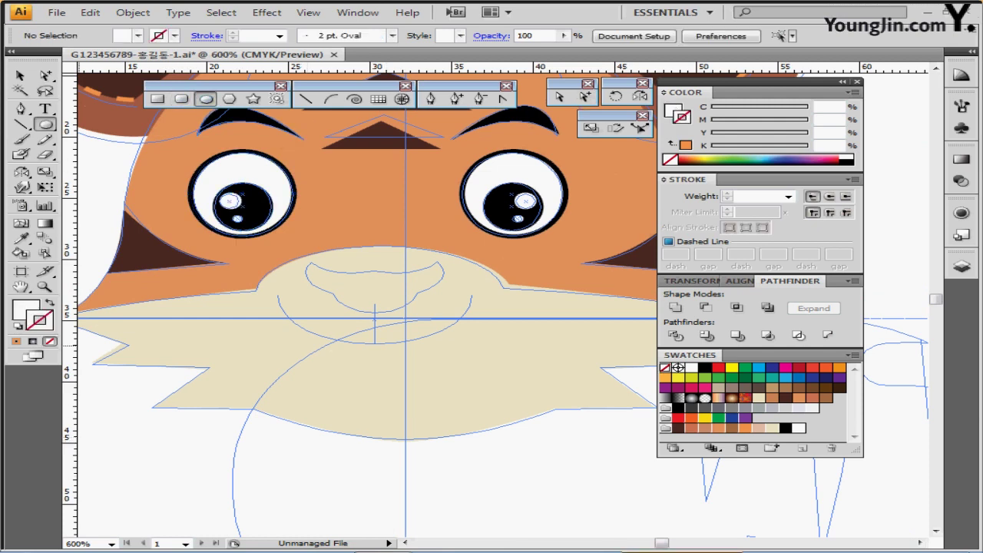
pyautogui.press('d')
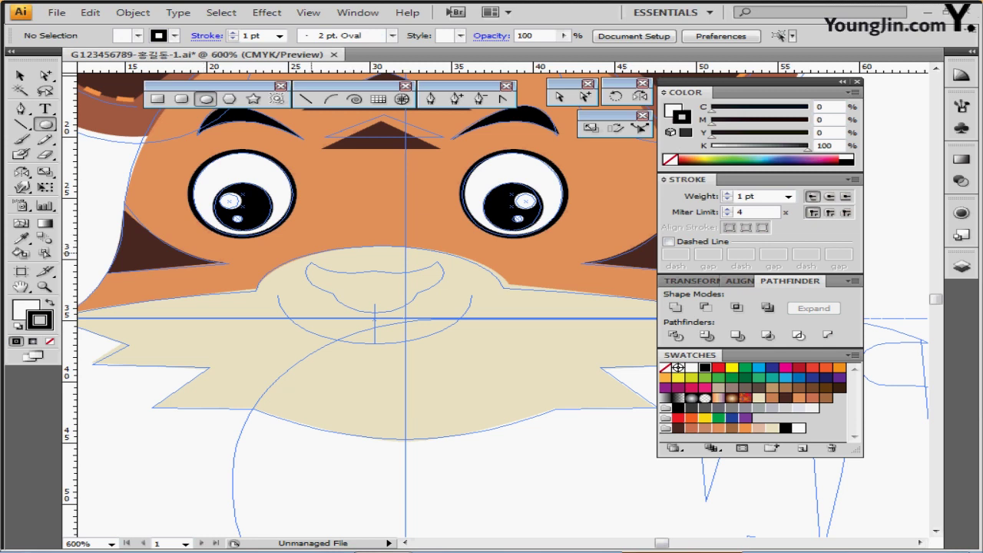
pyautogui.moveTo(327, 272)
pyautogui.mouseDown()
pyautogui.moveTo(415, 313)
pyautogui.moveTo(377, 292)
pyautogui.mouseUp()
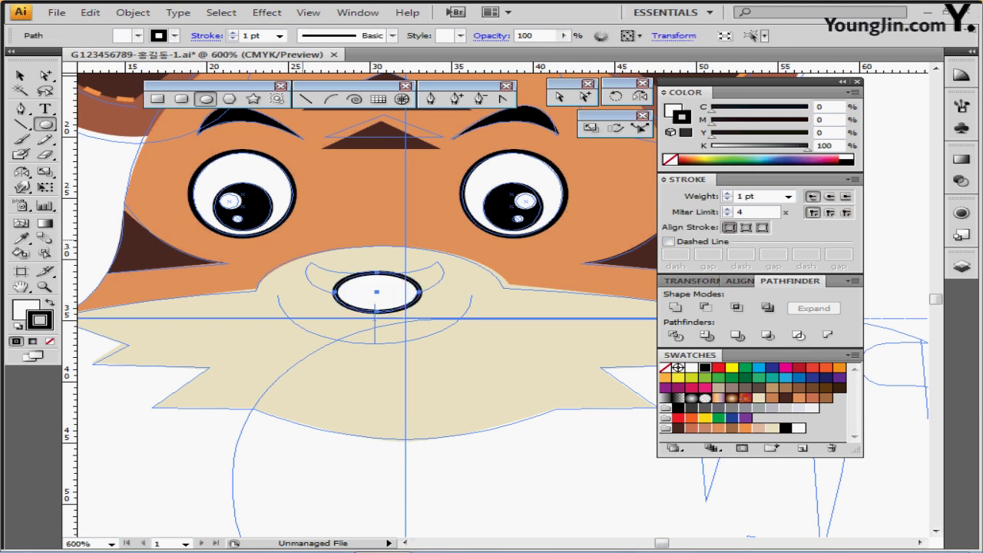
# Step: Draw a larger white ellipse with a black stroke overlapping the top of the small nose ellipse, following the nose guide's width
pyautogui.moveTo(302, 240); pyautogui.dragTo(391, 305)
pyautogui.keyDown('ctrl'); pyautogui.keyDown('shift'); pyautogui.click(394, 304); pyautogui.keyUp('shift'); pyautogui.keyUp('ctrl')
pyautogui.keyDown('ctrl'); pyautogui.click(353, 333); pyautogui.keyUp('ctrl')
pyautogui.keyDown('ctrl'); pyautogui.click(379, 306); pyautogui.keyUp('ctrl')
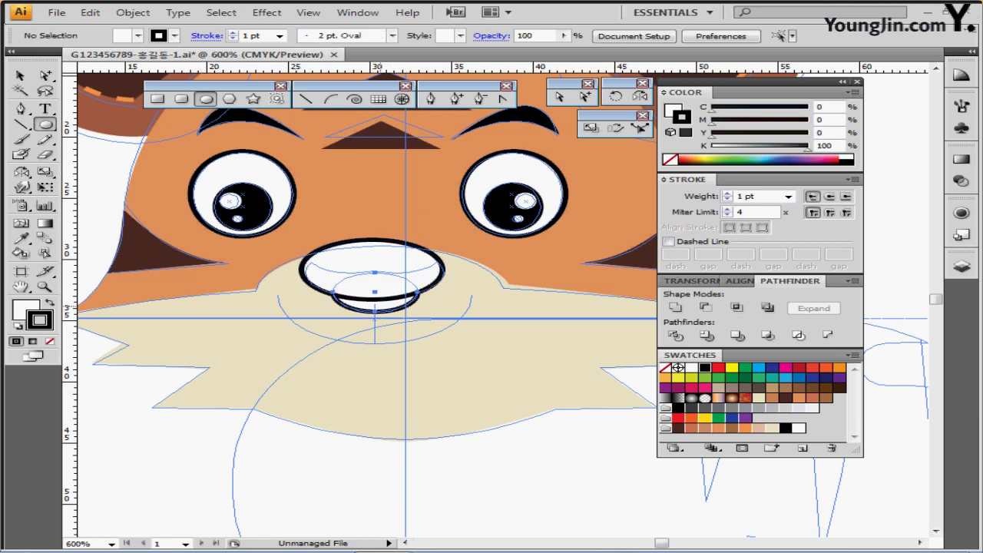
# Step: Select both nose ellipses and align their centres horizontally
pyautogui.keyDown('ctrl'); pyautogui.click(390, 268); pyautogui.keyUp('ctrl')
pyautogui.keyDown('shift'); pyautogui.click(374, 306); pyautogui.keyUp('shift')
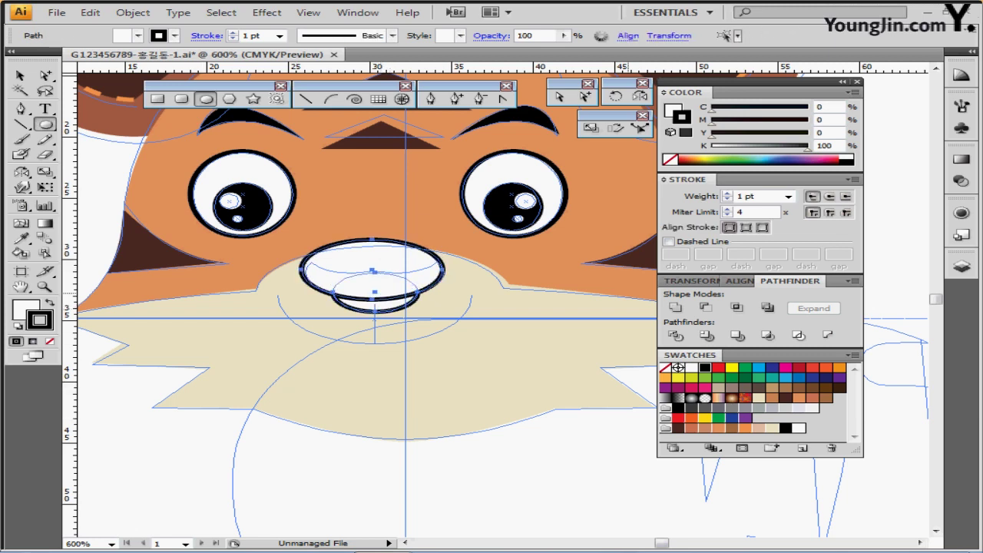
pyautogui.click(738, 281)
pyautogui.click(708, 306)
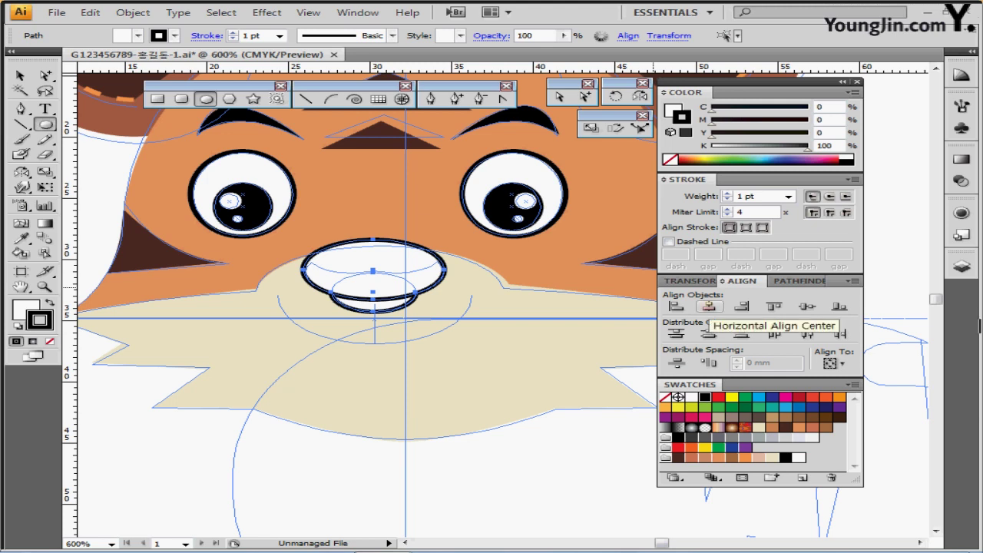
# Step: Unite the two horizontally centred nose ellipses into a single shape with Pathfinder
pyautogui.click(708, 306)
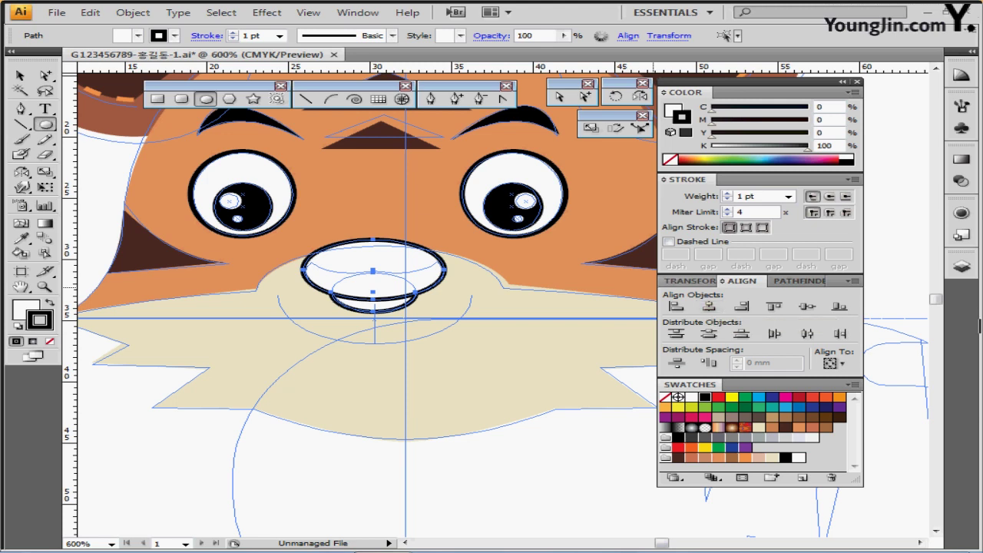
pyautogui.click(791, 281)
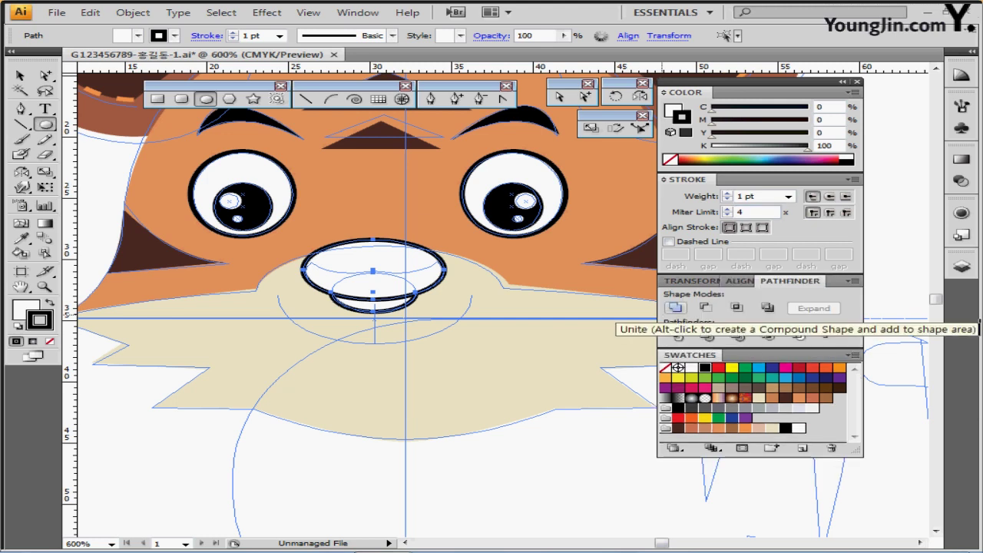
pyautogui.click(675, 307)
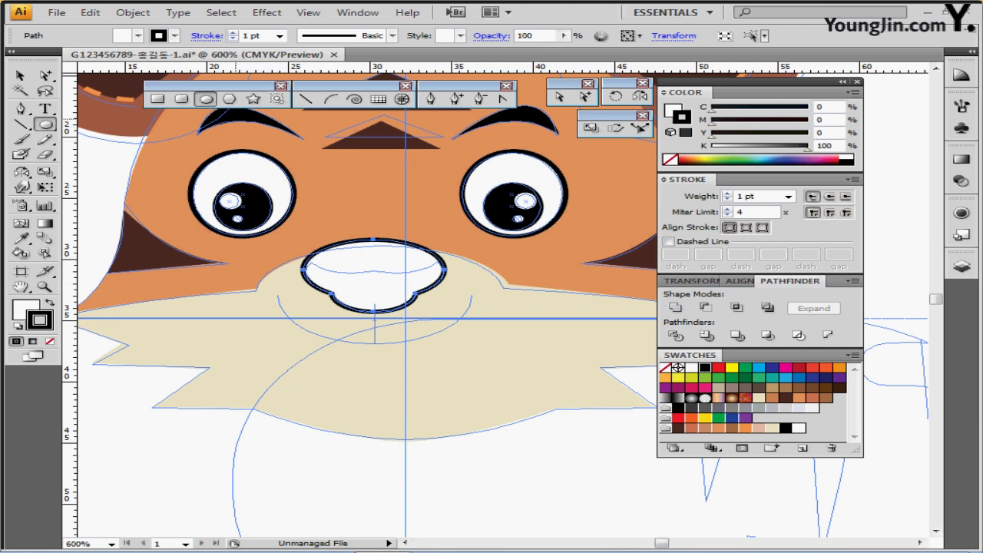
# Step: Draw a white ellipse over the nose shape's upper left and copy it horizontally to the upper right, following the nose guide
pyautogui.moveTo(297, 225); pyautogui.dragTo(398, 272)
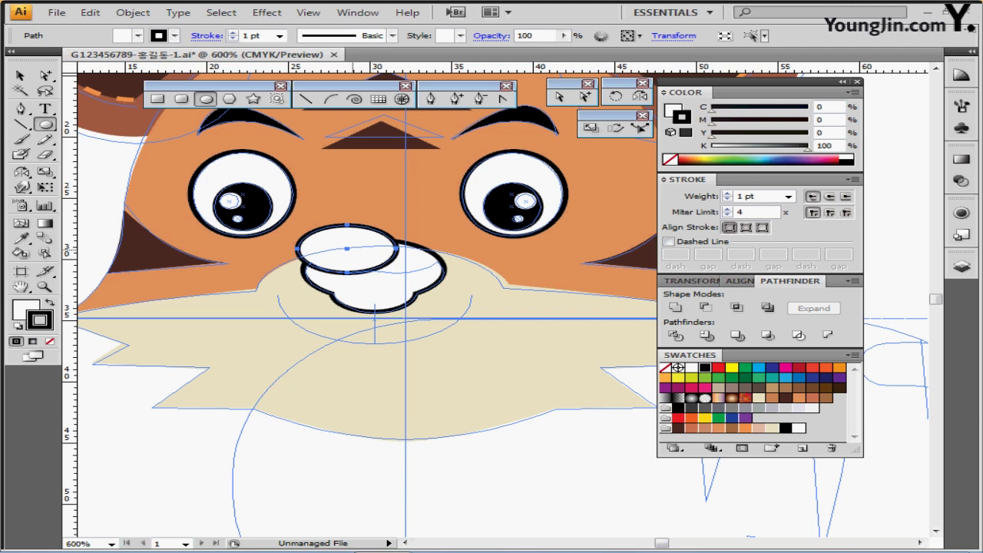
pyautogui.moveTo(353, 258); pyautogui.dragTo(404, 258)
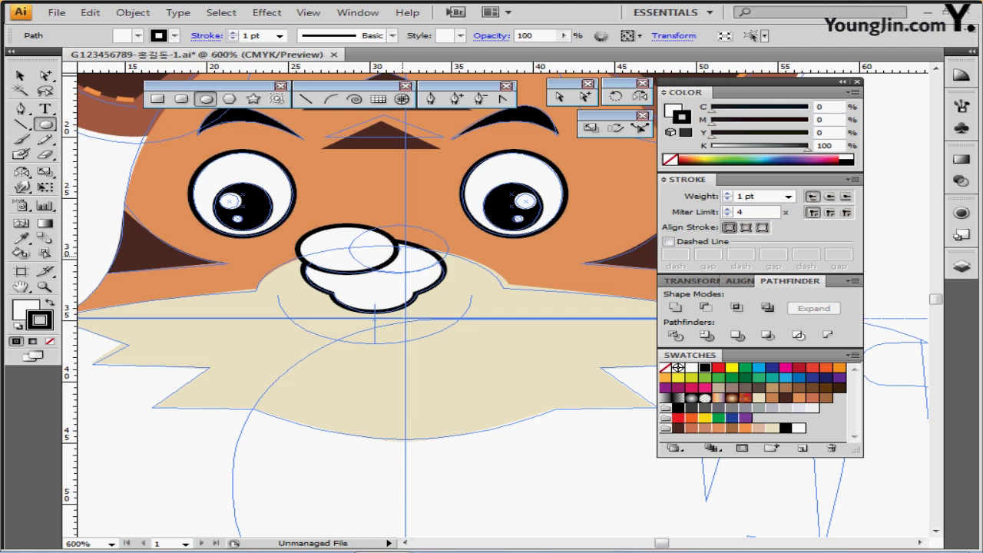
pyautogui.moveTo(448, 270); pyautogui.dragTo(449, 270)
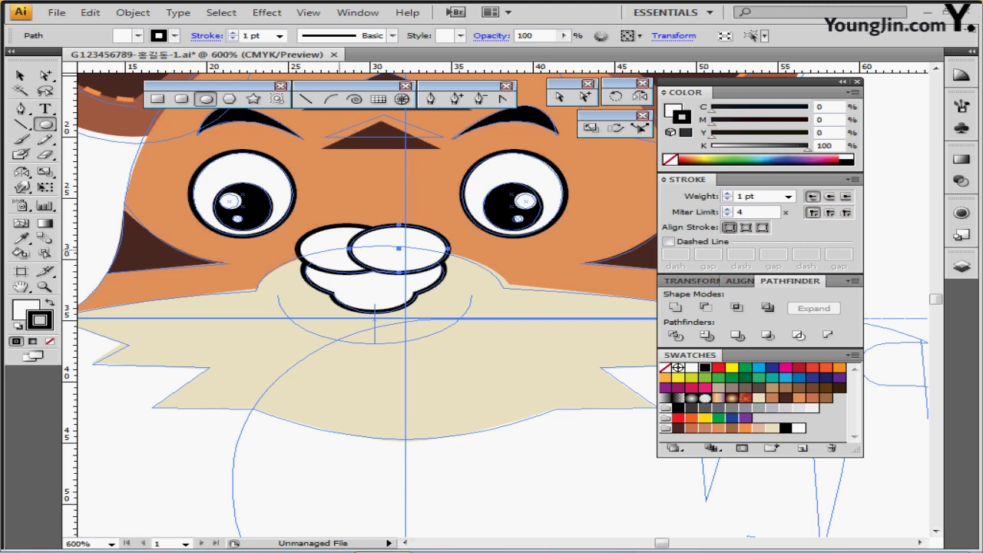
# Step: Subtract both upper ellipses from the nose shape and give the result a black fill with no stroke
pyautogui.keyDown('ctrl'); pyautogui.keyDown('shift'); pyautogui.click(345, 250); pyautogui.keyUp('shift'); pyautogui.keyUp('ctrl')
pyautogui.keyDown('ctrl'); pyautogui.keyDown('shift'); pyautogui.click(355, 293); pyautogui.keyUp('shift'); pyautogui.keyUp('ctrl')
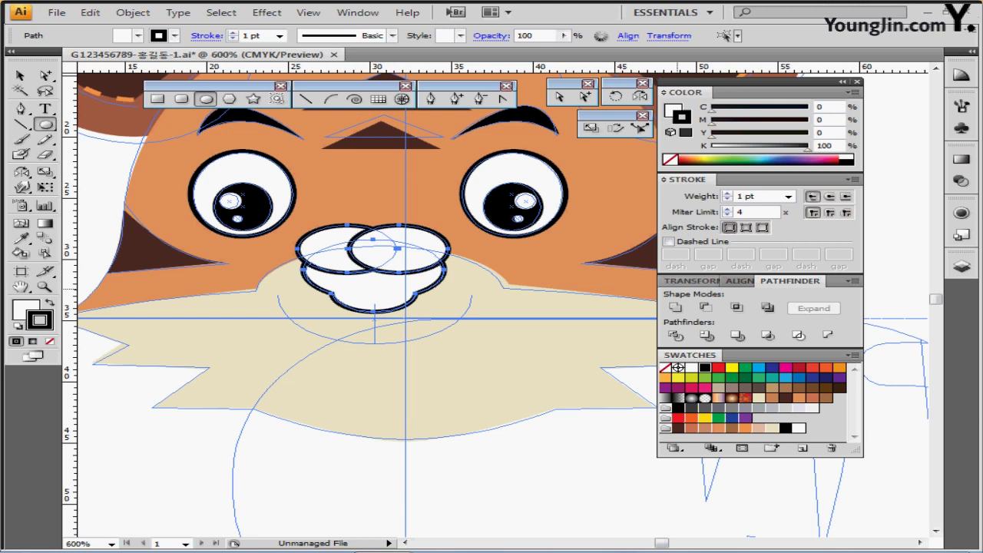
pyautogui.click(705, 307)
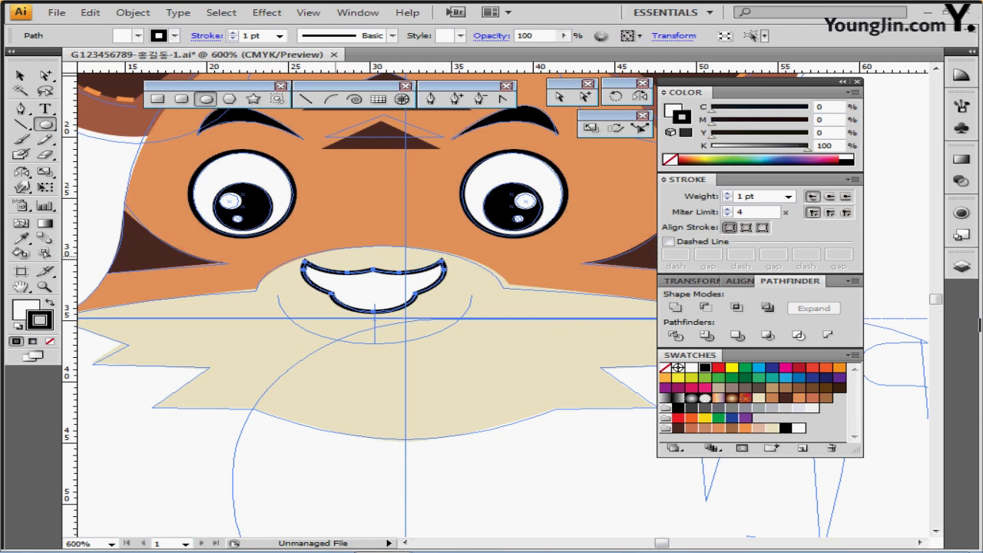
pyautogui.hotkey('shift', 'x')
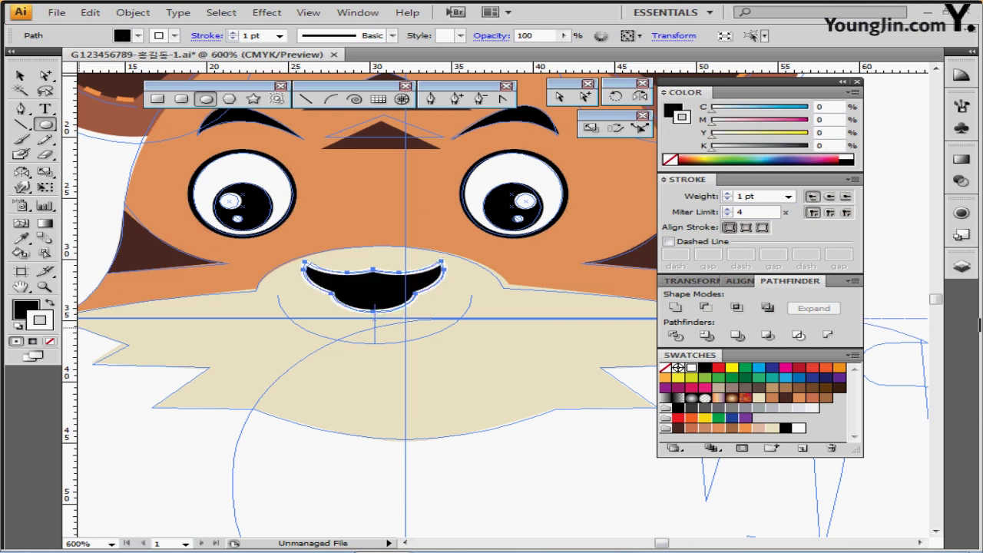
pyautogui.press('/')
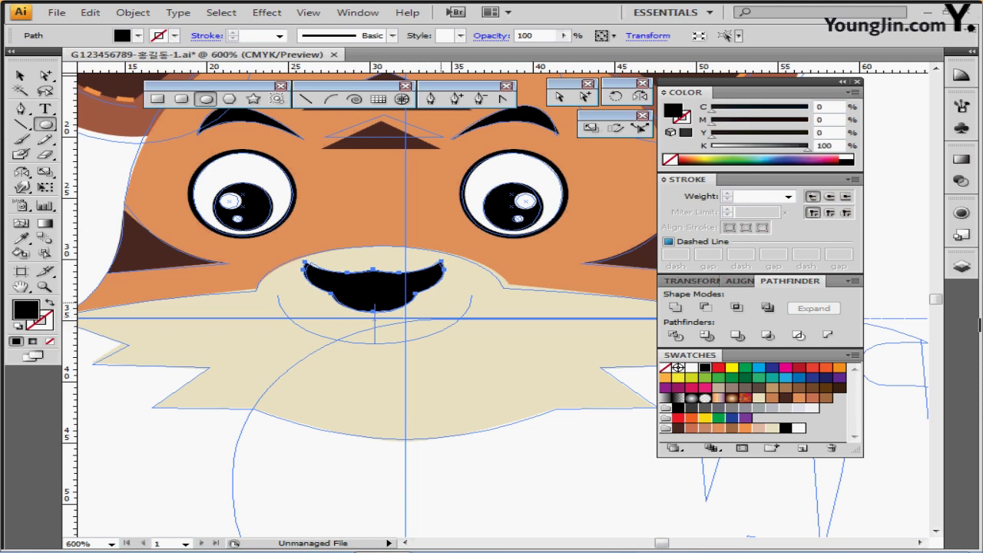
pyautogui.moveTo(533, 348); pyautogui.dragTo(522, 308)
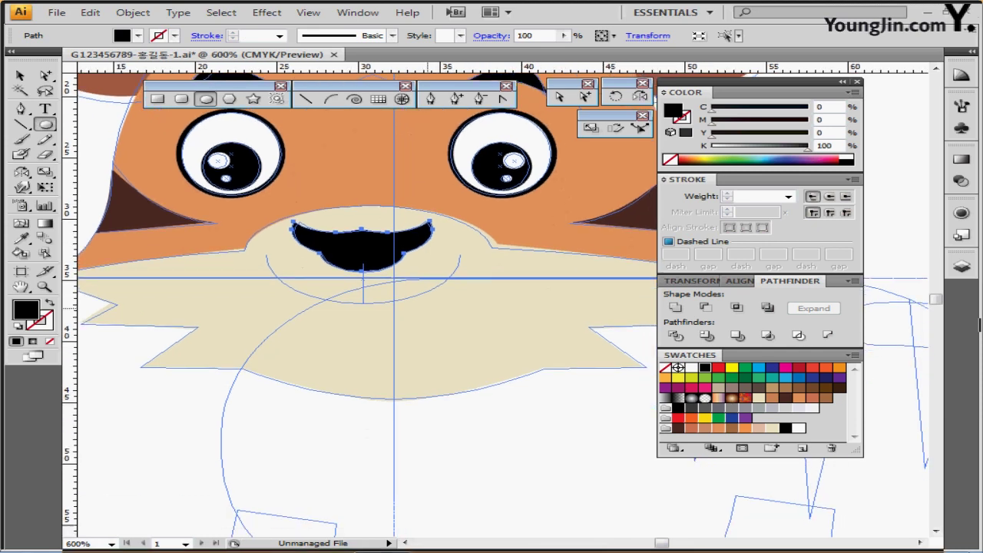
pyautogui.hotkey('ctrl', 'shift', 'a')
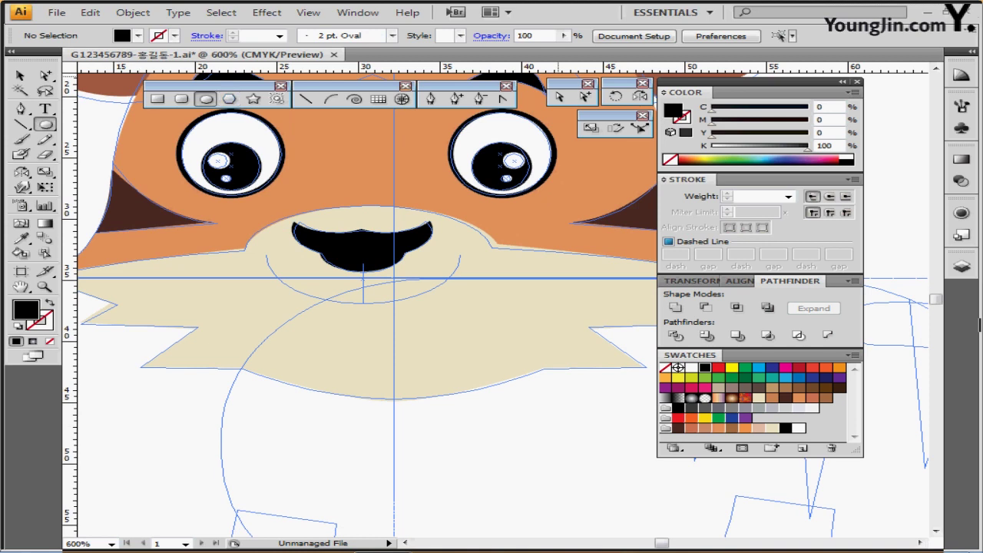
# Step: Draw a short vertical line below the nose along its guide with a black 1 pt stroke
pyautogui.click(305, 98)
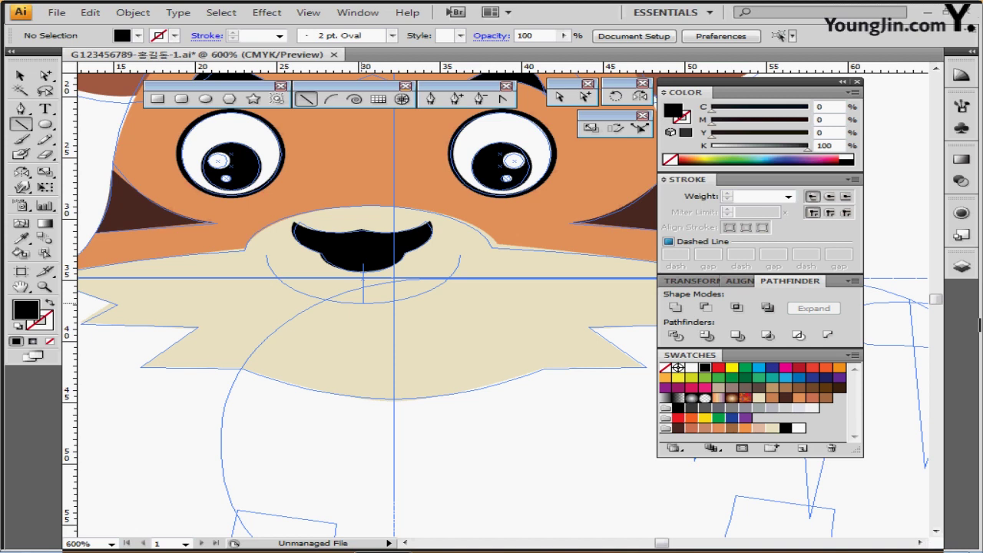
pyautogui.moveTo(361, 265); pyautogui.dragTo(362, 301)
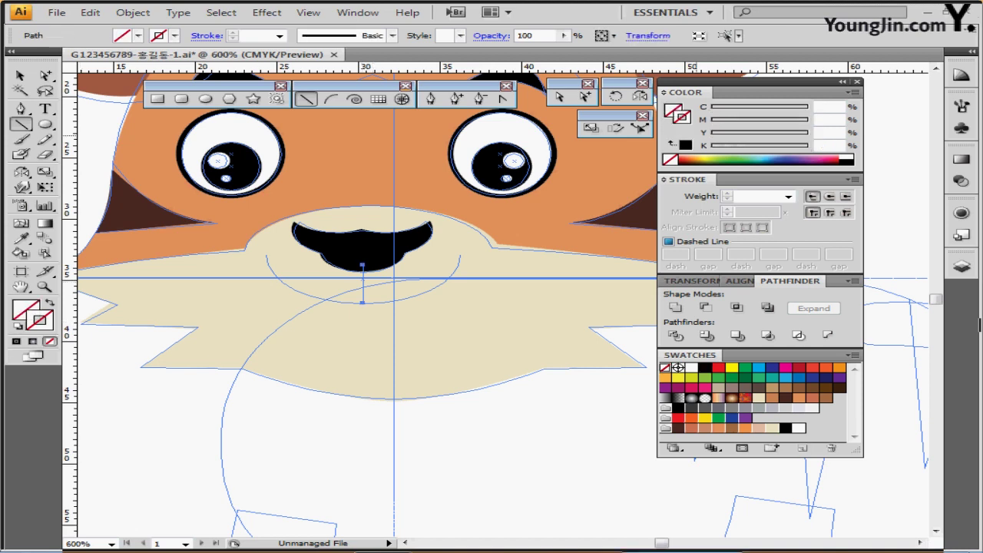
pyautogui.click(686, 145)
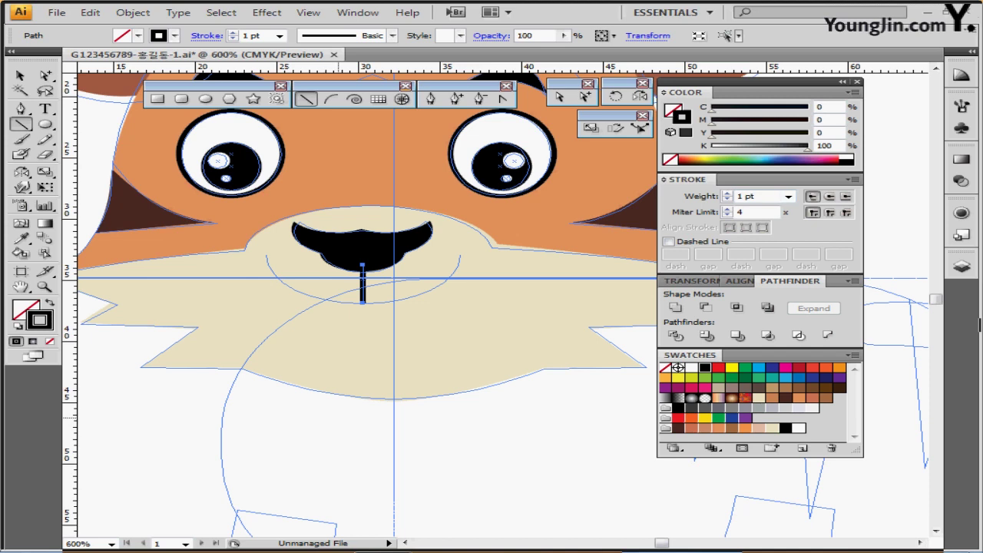
pyautogui.keyDown('ctrl'); pyautogui.click(352, 410); pyautogui.keyUp('ctrl')
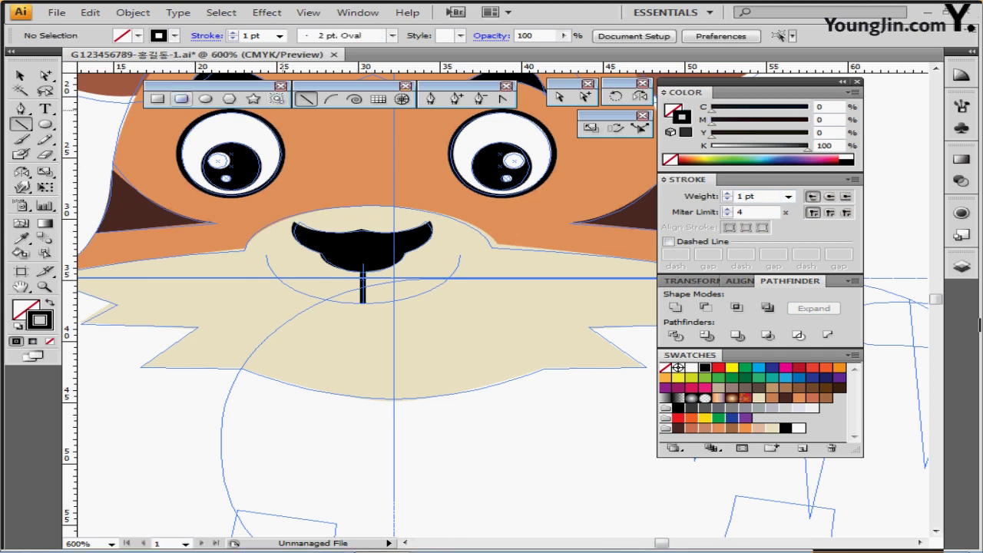
# Step: Draw an unfilled black-stroked ellipse about 12.7 × 9.8 mm centred around the nose and delete its top anchor point to leave a smile curve
pyautogui.click(206, 98)
pyautogui.moveTo(256, 189); pyautogui.dragTo(460, 306)
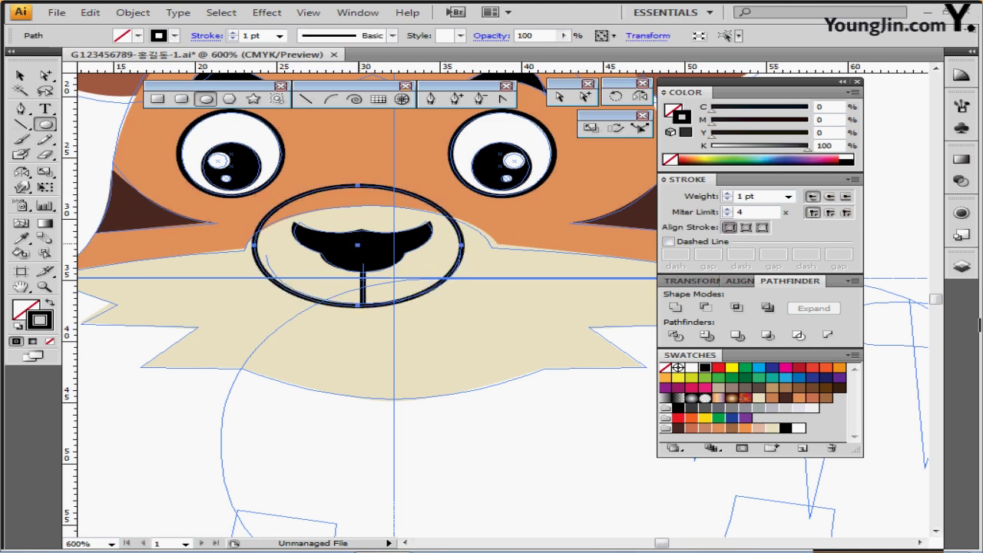
pyautogui.moveTo(357, 245); pyautogui.dragTo(363, 246)
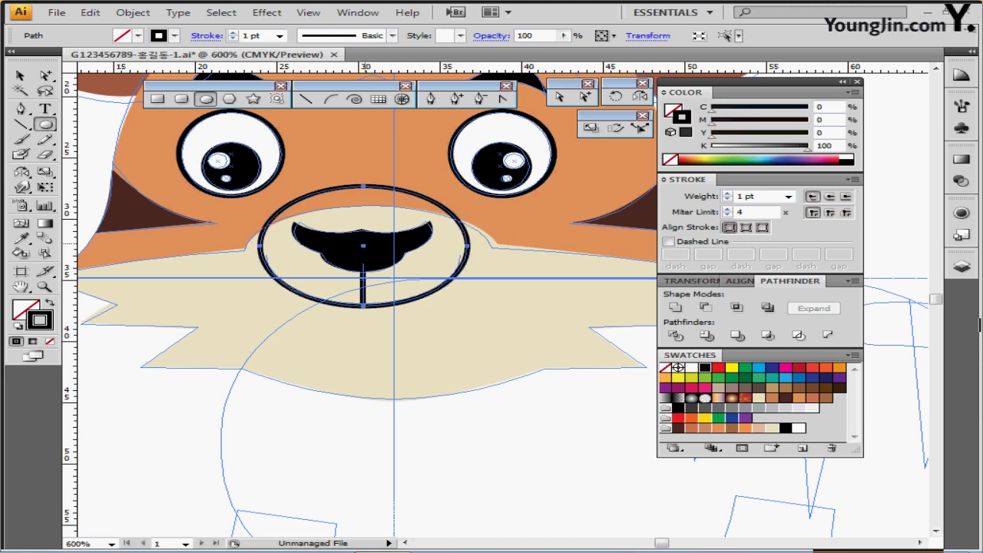
pyautogui.click(45, 75)
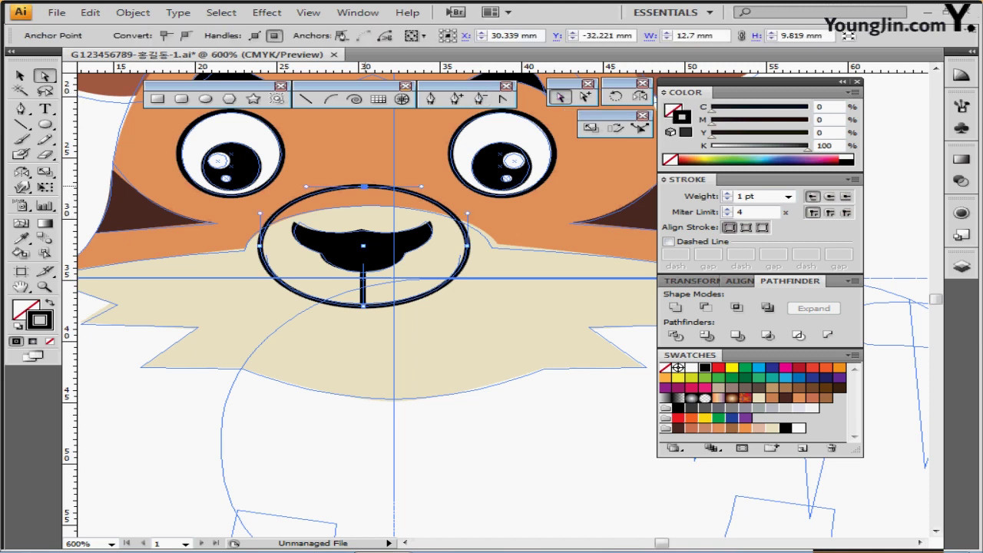
pyautogui.click(363, 186)
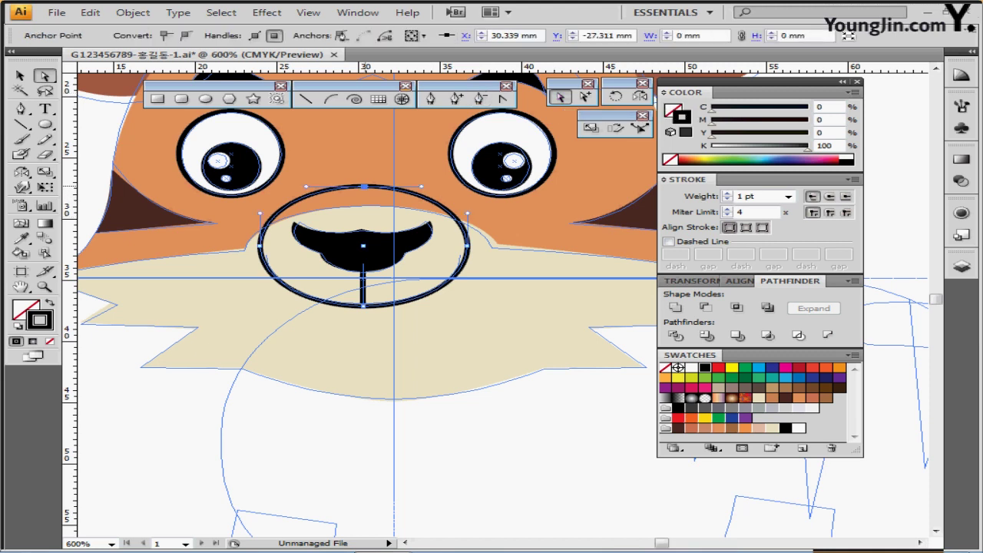
pyautogui.press('Delete')
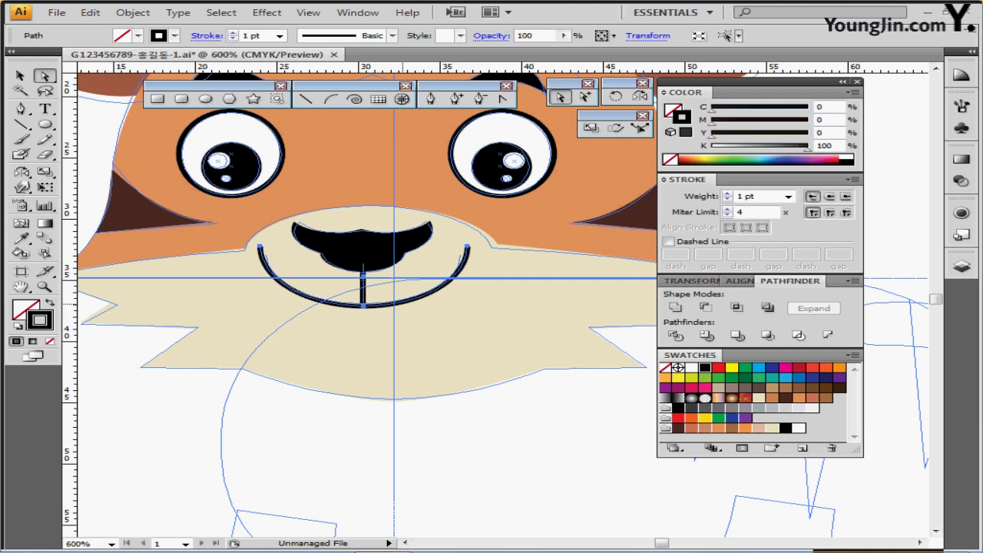
# Step: Draw an unfilled rounded rectangle with a black 1 pt stroke for the body, fitting its size and corner radius to the body guide
pyautogui.keyDown('ctrl'); pyautogui.keyDown('alt'); pyautogui.click(476, 349); pyautogui.keyUp('alt'); pyautogui.keyUp('ctrl')
pyautogui.keyDown('ctrl'); pyautogui.keyDown('alt'); pyautogui.click(476, 348); pyautogui.keyUp('alt'); pyautogui.keyUp('ctrl')
pyautogui.keyDown('ctrl'); pyautogui.keyDown('alt'); pyautogui.click(476, 349); pyautogui.keyUp('alt'); pyautogui.keyUp('ctrl')
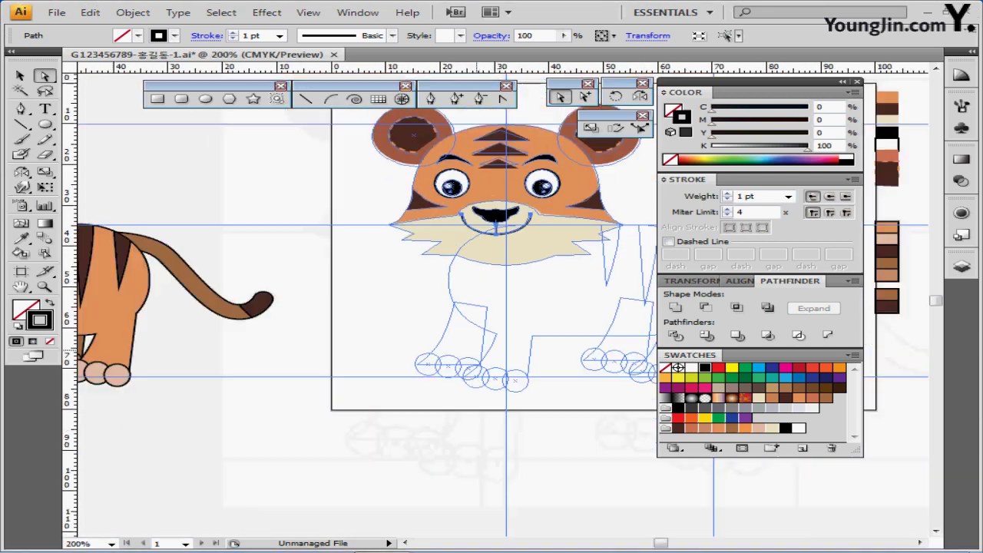
pyautogui.moveTo(513, 296); pyautogui.dragTo(285, 310)
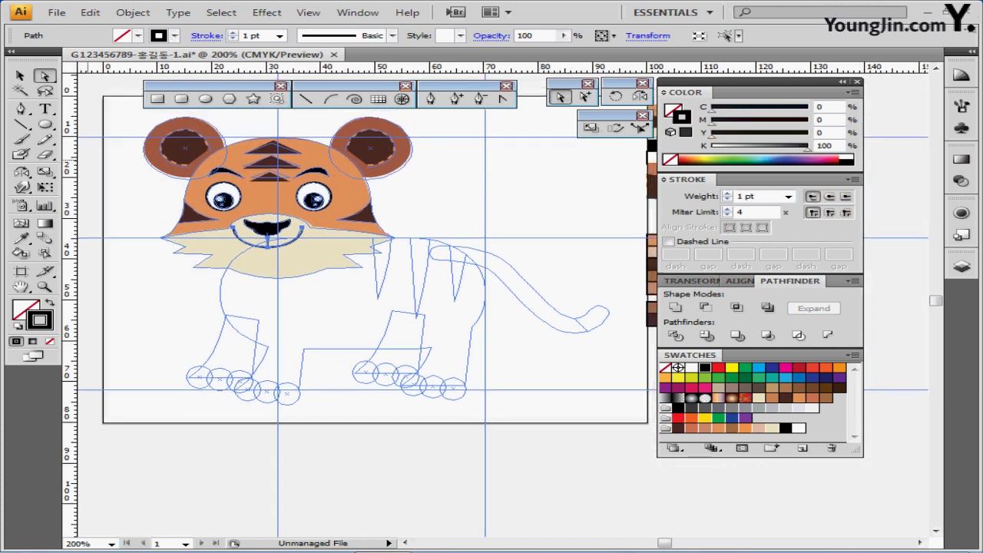
pyautogui.click(181, 99)
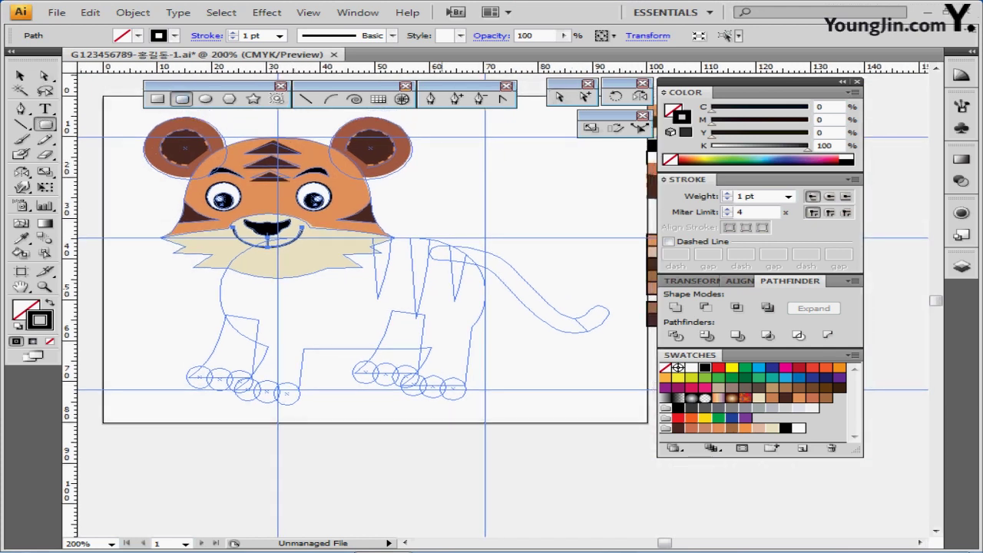
pyautogui.hotkey('ctrl', 'shift', 'a')
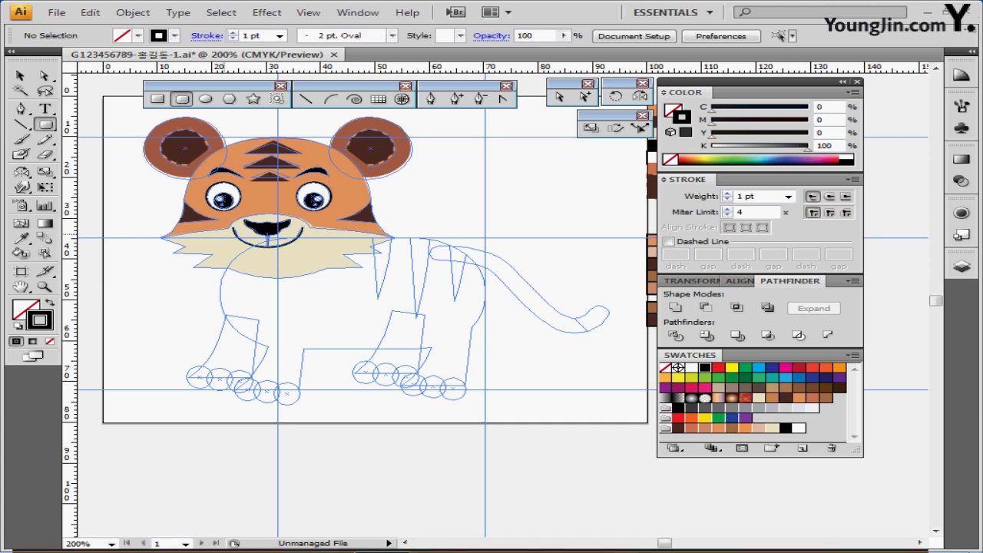
pyautogui.moveTo(223, 240); pyautogui.dragTo(485, 350)
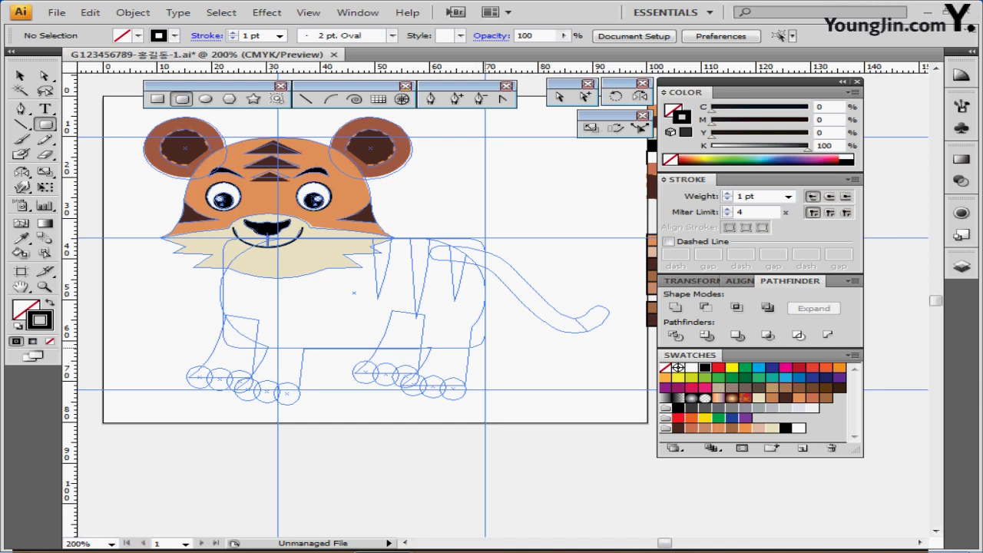
pyautogui.moveTo(485, 350); pyautogui.dragTo(486, 350)
pyautogui.press('Up')
pyautogui.press('Up')
pyautogui.press('Up')
pyautogui.press('Up')
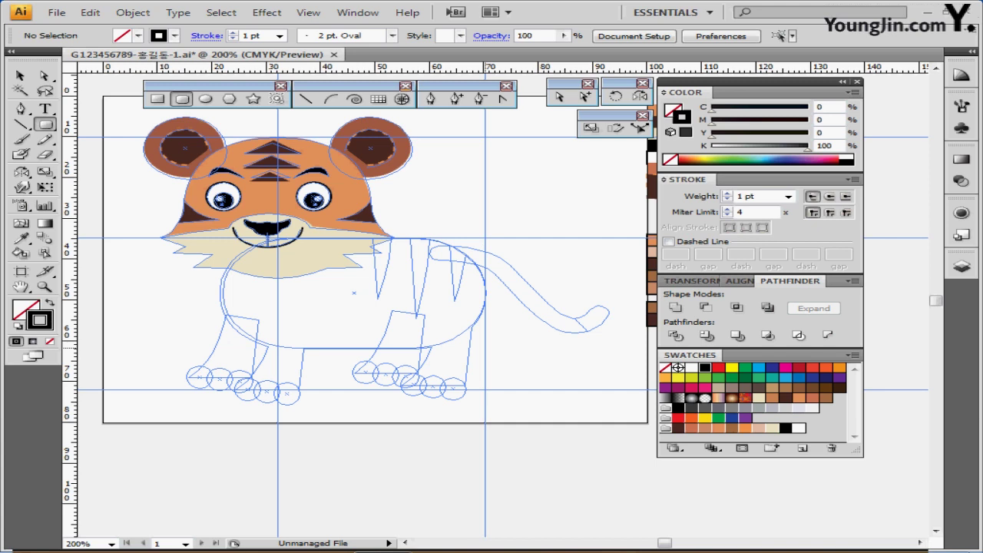
pyautogui.press('Down')
pyautogui.press('Down')
pyautogui.press('Down')
pyautogui.press('Down')
pyautogui.moveTo(486, 350); pyautogui.dragTo(487, 351)
pyautogui.press('Up')
pyautogui.press('Up')
pyautogui.press('Up')
pyautogui.press('Up')
pyautogui.press('Up')
pyautogui.press('Up')
pyautogui.press('Up')
pyautogui.press('Up')
pyautogui.press('Up')
pyautogui.press('Down')
pyautogui.press('Down')
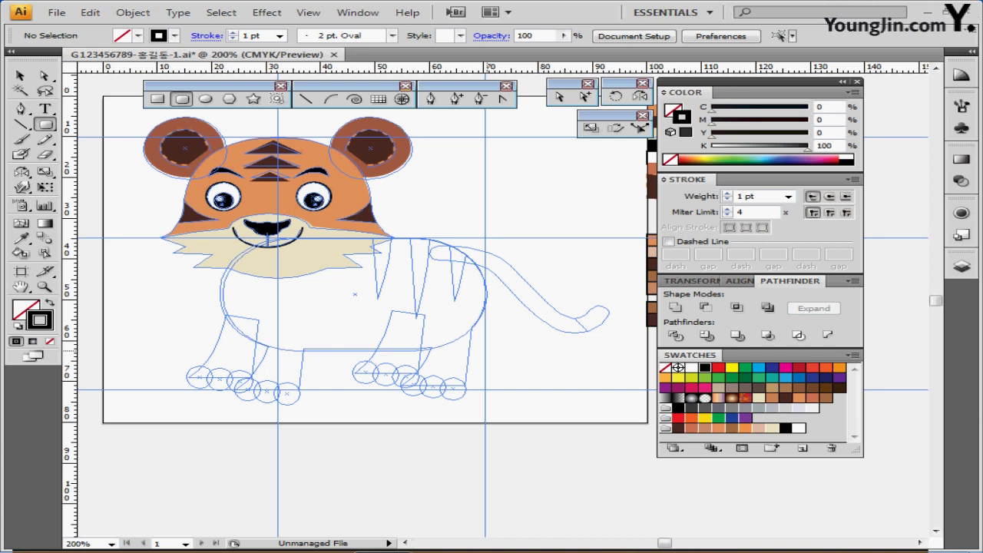
pyautogui.moveTo(485, 351); pyautogui.dragTo(485, 351)
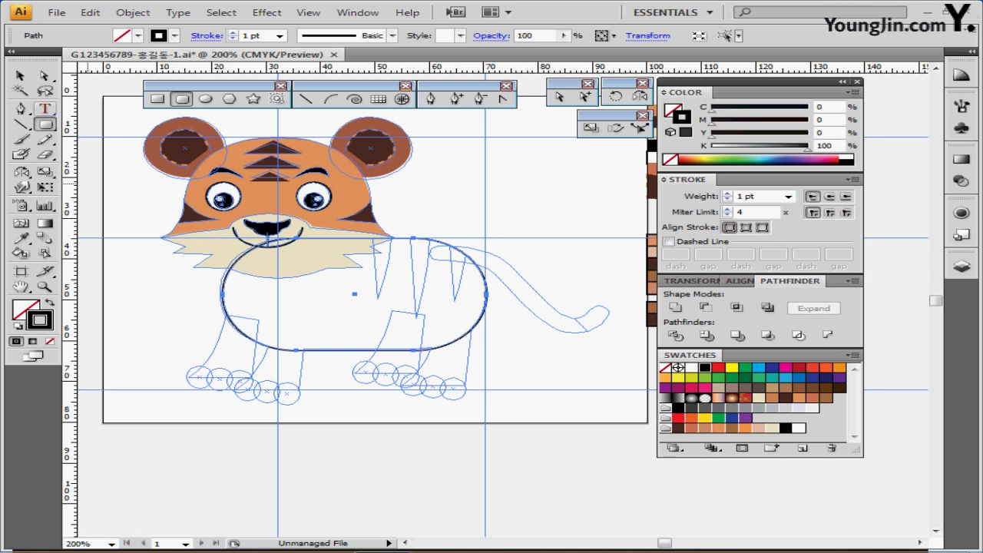
# Step: Fill the body with the orange sampled from the tiger's face and give it a black 1 pt stroke
pyautogui.click(21, 238)
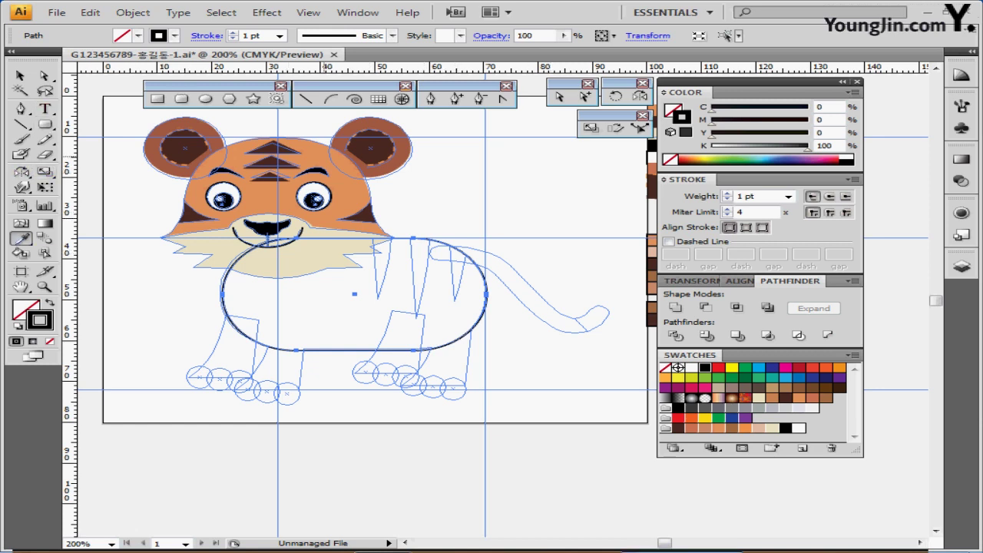
pyautogui.click(324, 156)
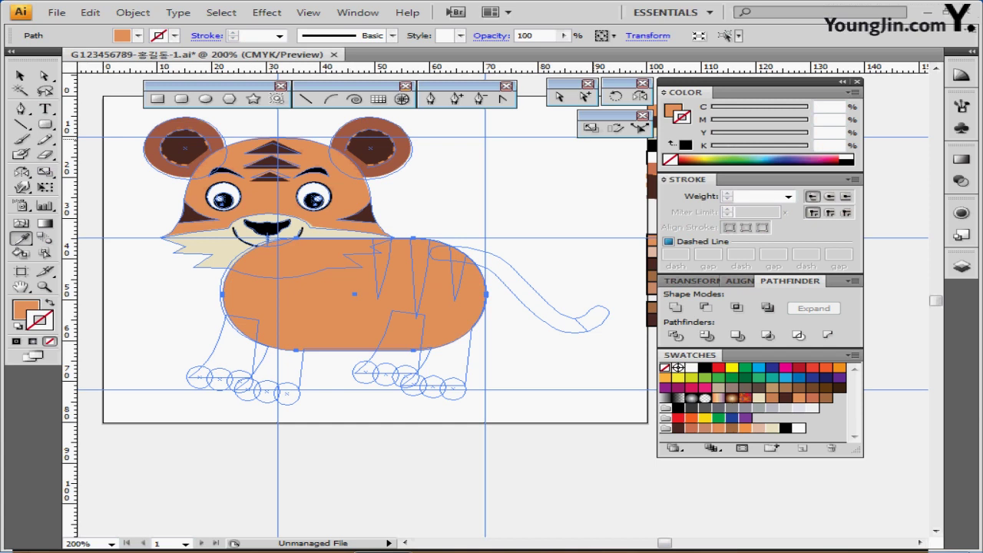
pyautogui.press(',')
pyautogui.press('x')
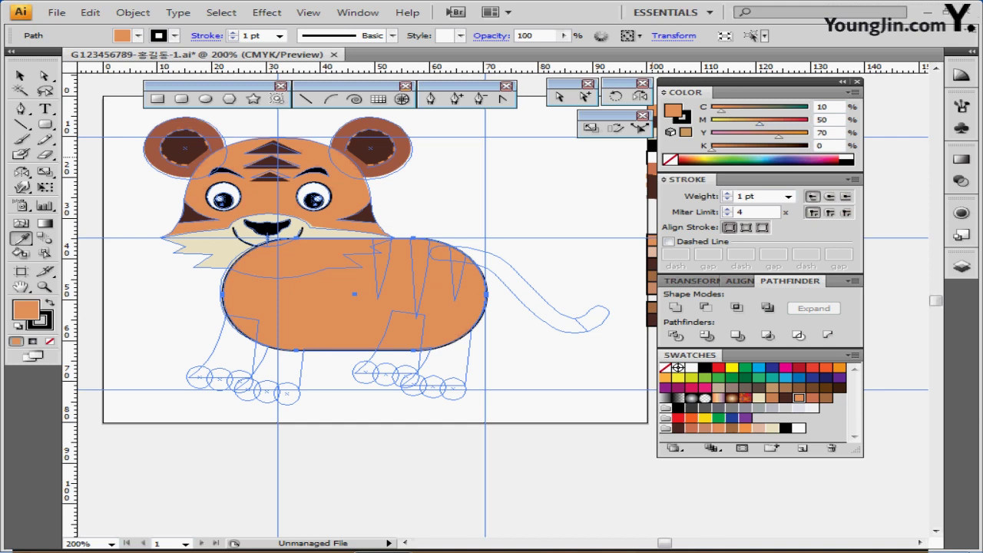
# Step: Draw the near front leg over its guide as a closed orange Pen path with a curved front edge and flat base
pyautogui.click(431, 98)
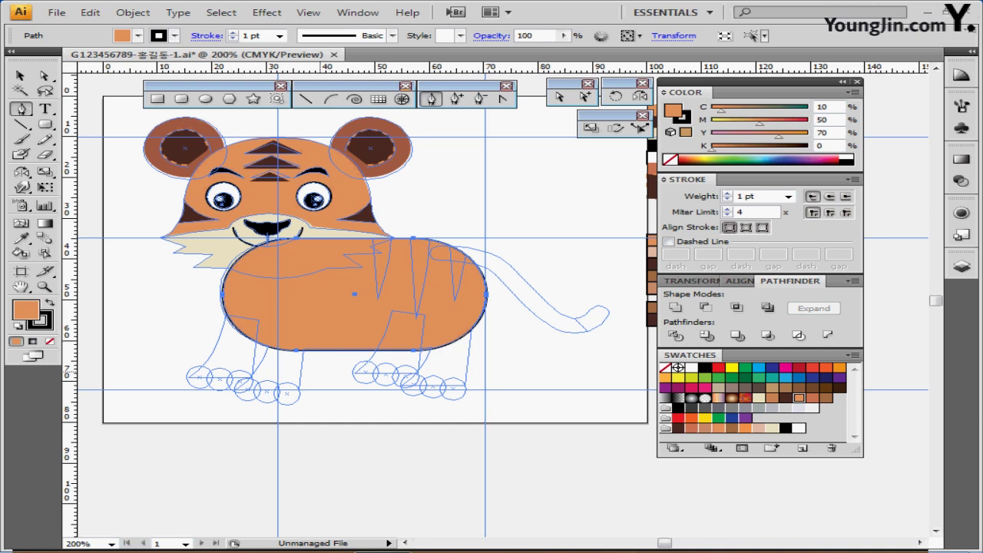
pyautogui.hotkey('ctrl', 'shift', 'a')
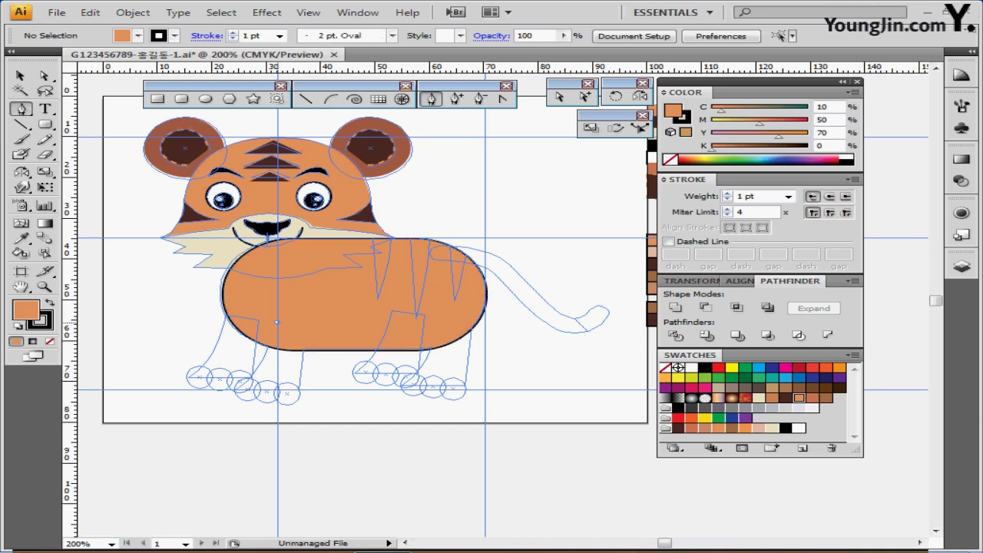
pyautogui.click(278, 323)
pyautogui.moveTo(236, 390); pyautogui.dragTo(219, 393)
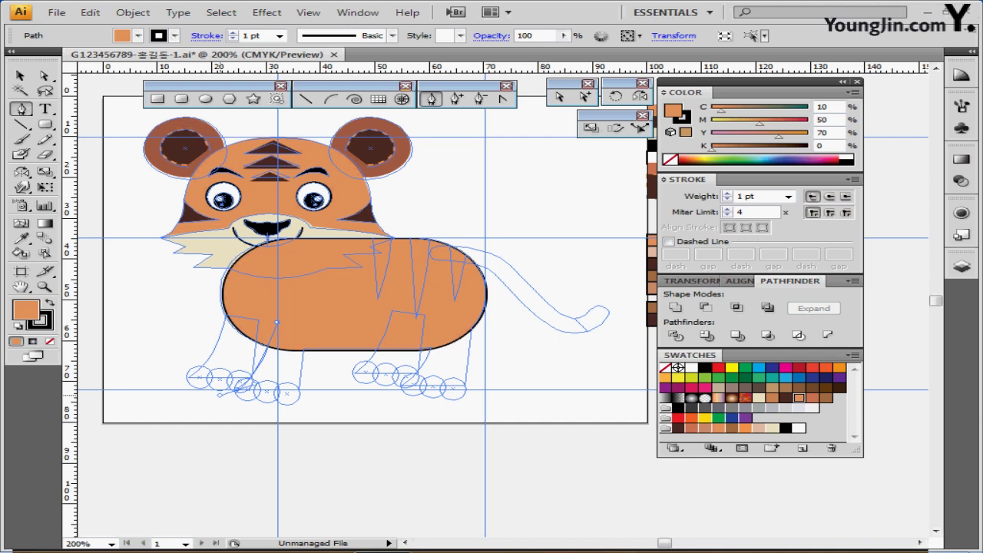
pyautogui.moveTo(220, 394); pyautogui.dragTo(220, 394)
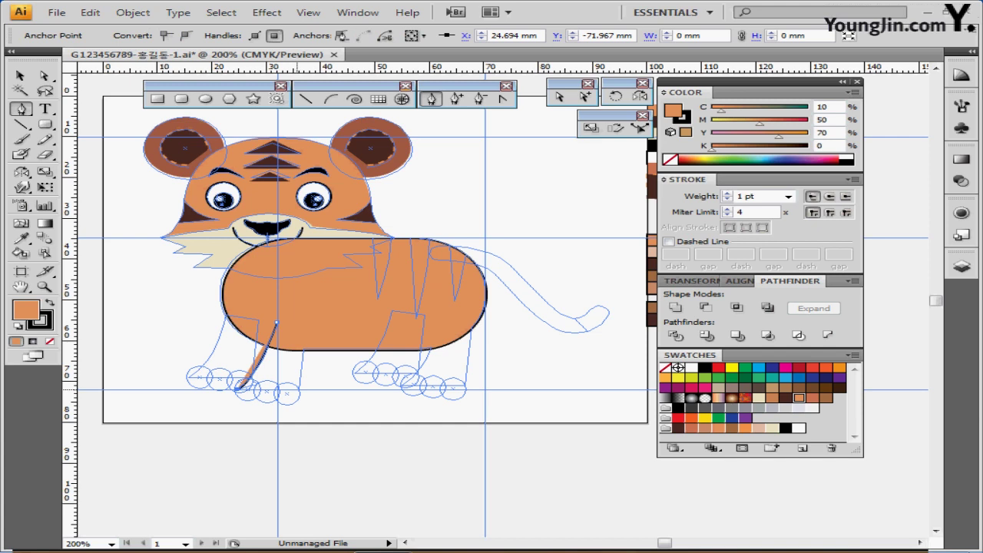
pyautogui.click(299, 388)
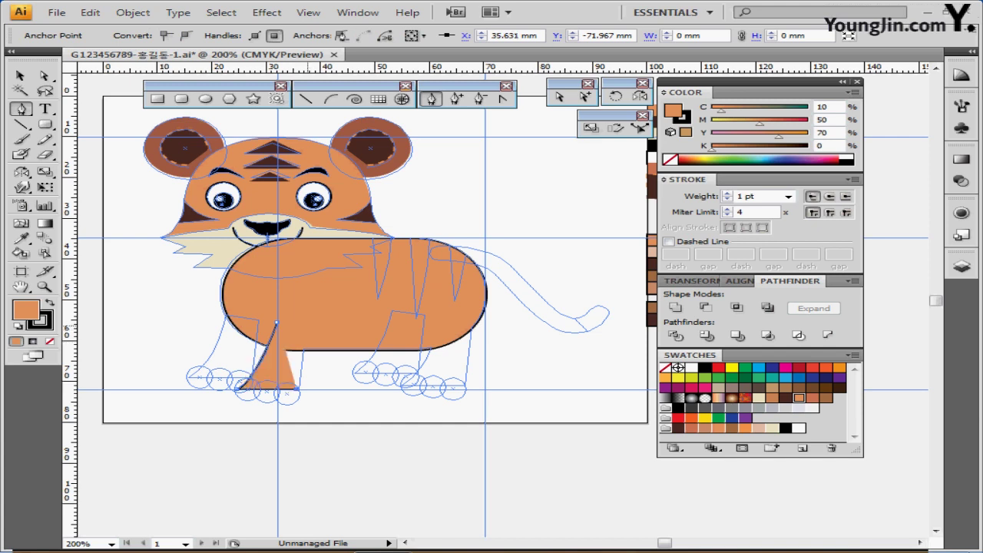
pyautogui.click(306, 325)
pyautogui.click(278, 323)
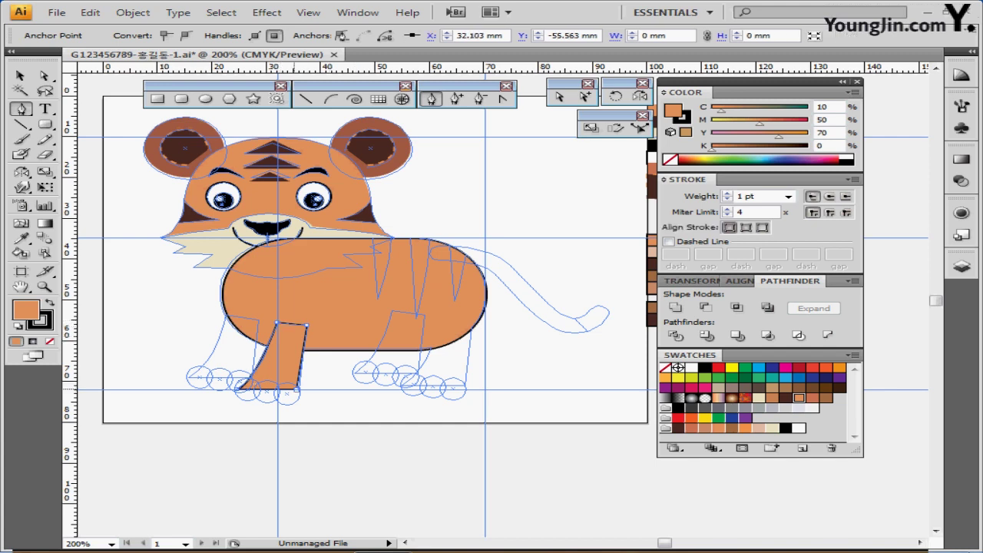
pyautogui.moveTo(297, 389); pyautogui.dragTo(300, 389)
pyautogui.keyDown('ctrl'); pyautogui.click(310, 416); pyautogui.keyUp('ctrl')
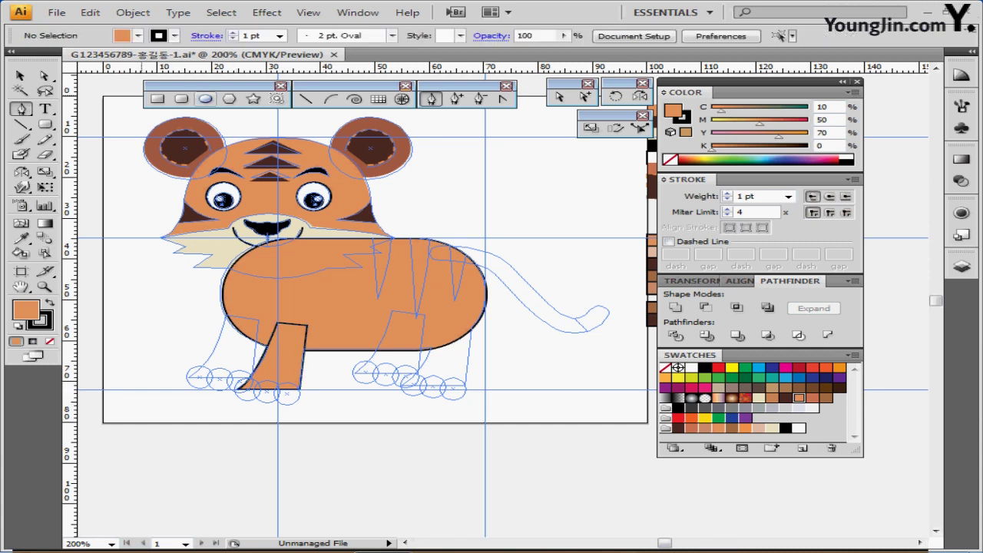
# Step: Draw a round toe over the foremost guide circle of the near front foot and fill it with CMYK 0, 20, 30, 10
pyautogui.click(205, 99)
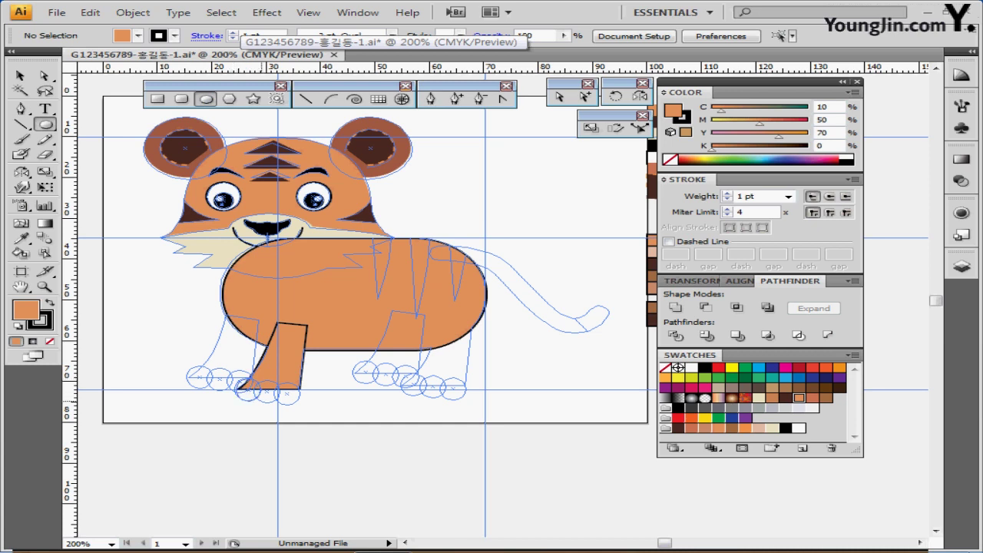
pyautogui.moveTo(237, 380); pyautogui.dragTo(259, 400)
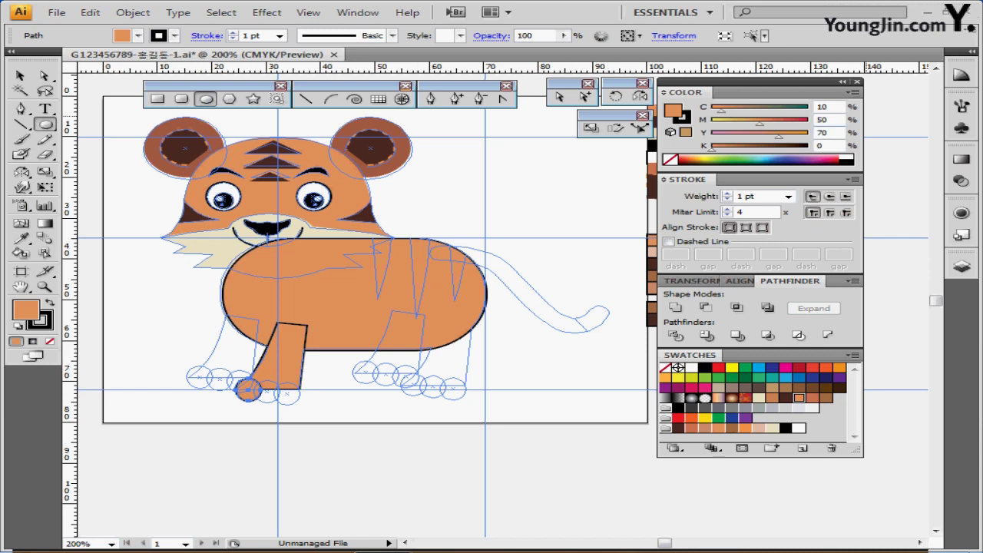
pyautogui.click(828, 107)
pyautogui.doubleClick(824, 106)
pyautogui.write('0')
pyautogui.press('Tab')
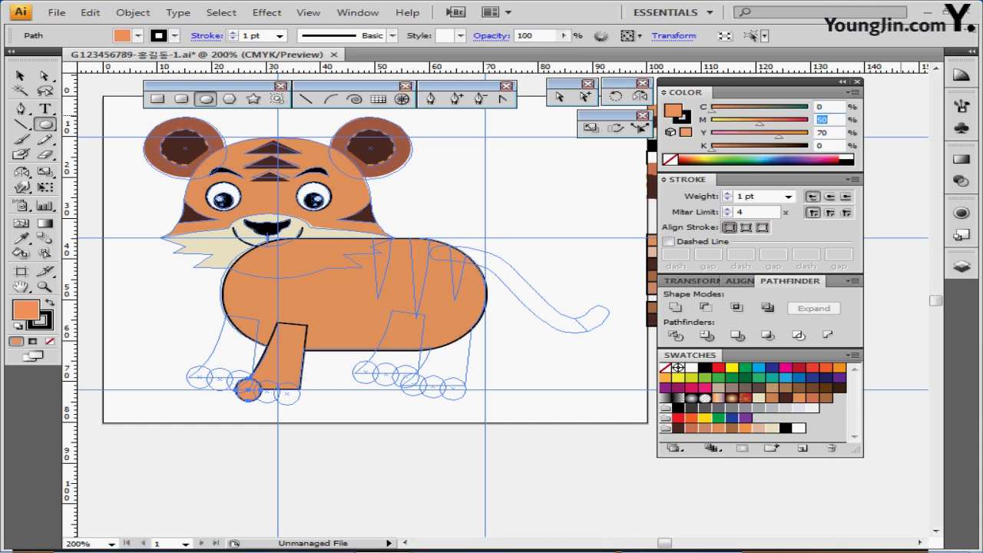
pyautogui.write('20')
pyautogui.press('Tab')
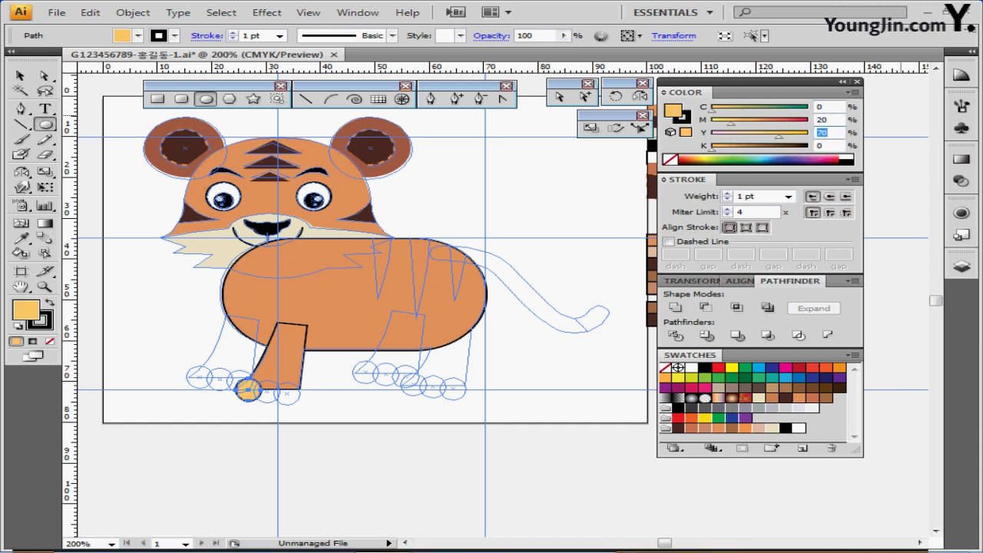
pyautogui.write('30')
pyautogui.press('Tab')
pyautogui.write('10')
pyautogui.press('Tab')
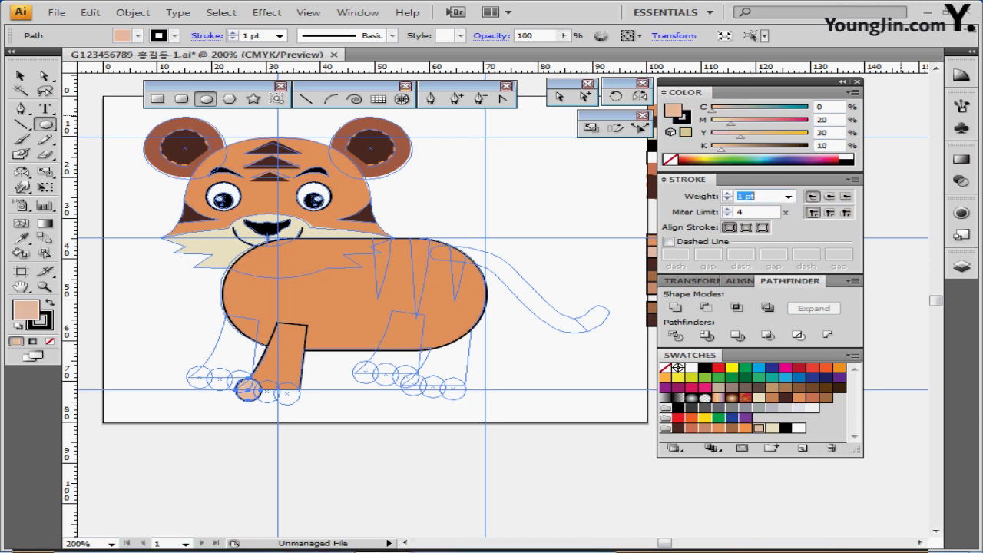
pyautogui.press('Return')
# Step: Draw two more overlapping round toes in the same colour over the remaining guide circles of the near front foot
pyautogui.keyDown('ctrl'); pyautogui.click(336, 408); pyautogui.keyUp('ctrl')
pyautogui.keyDown('ctrl'); pyautogui.click(458, 360); pyautogui.keyUp('ctrl')
pyautogui.moveTo(458, 270); pyautogui.dragTo(279, 387)
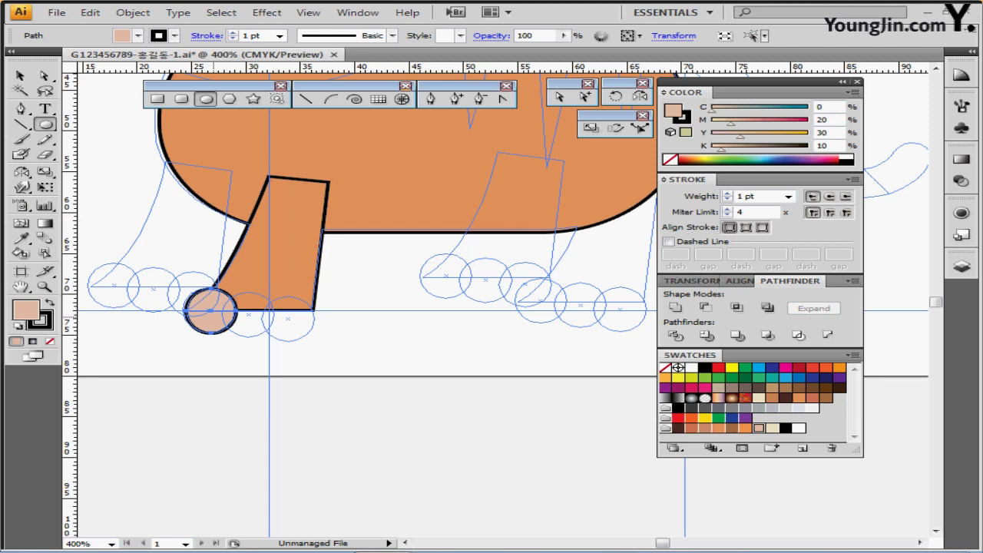
pyautogui.moveTo(248, 314); pyautogui.dragTo(272, 337)
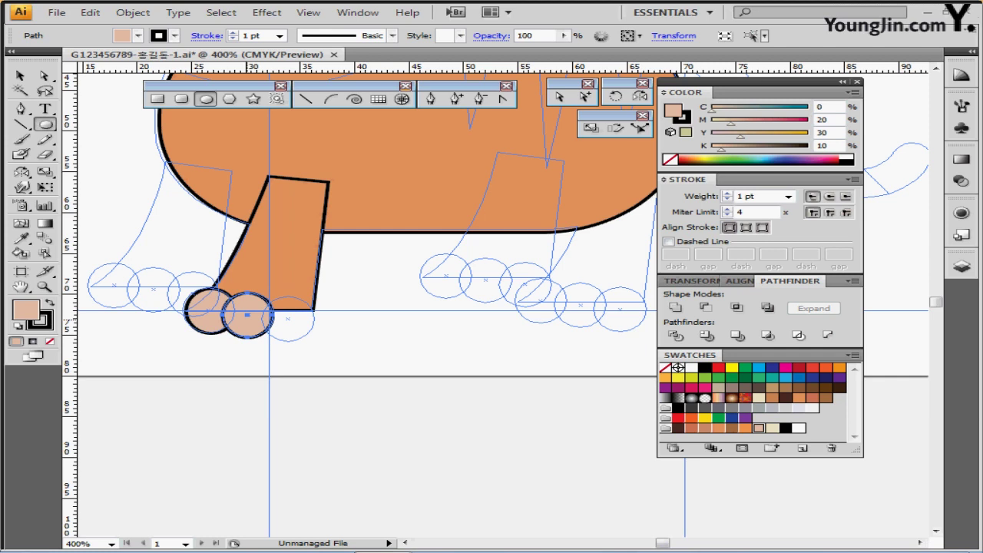
pyautogui.moveTo(259, 292); pyautogui.dragTo(310, 343)
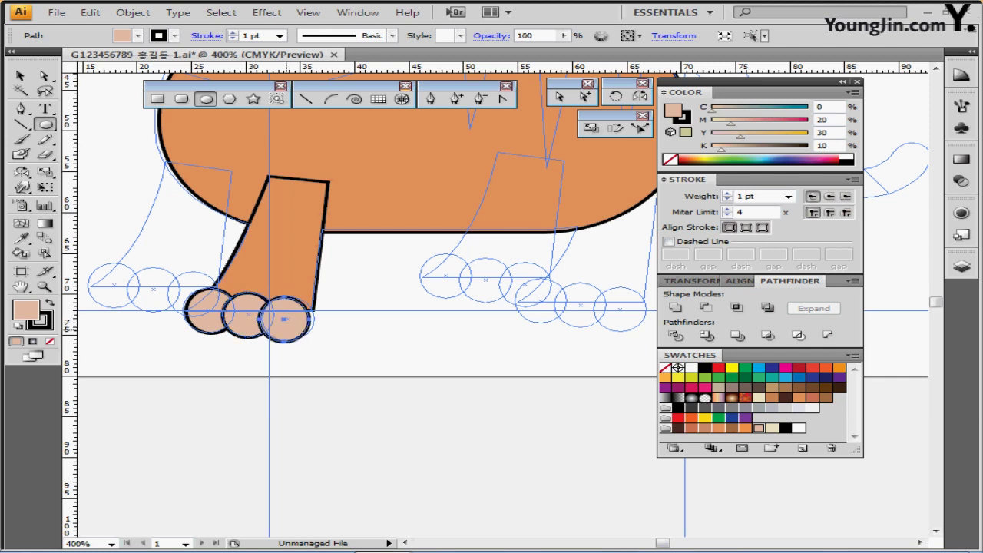
# Step: Select the three toes together, then shift and slightly enlarge them to span the base of the near front leg
pyautogui.keyDown('ctrl'); pyautogui.keyDown('shift'); pyautogui.click(246, 318); pyautogui.keyUp('shift'); pyautogui.keyUp('ctrl')
pyautogui.keyDown('ctrl'); pyautogui.keyDown('shift'); pyautogui.click(214, 317); pyautogui.keyUp('shift'); pyautogui.keyUp('ctrl')
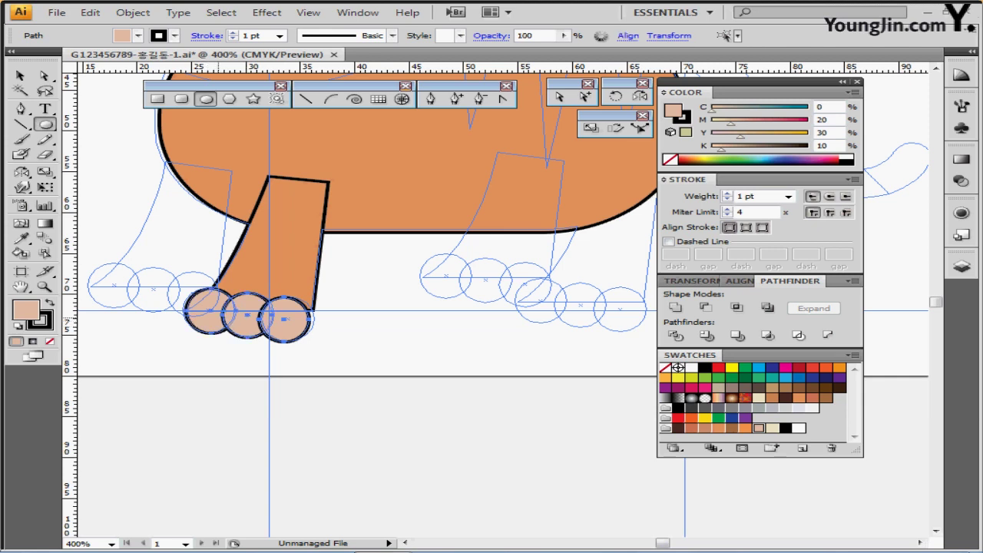
pyautogui.moveTo(285, 324); pyautogui.dragTo(289, 325)
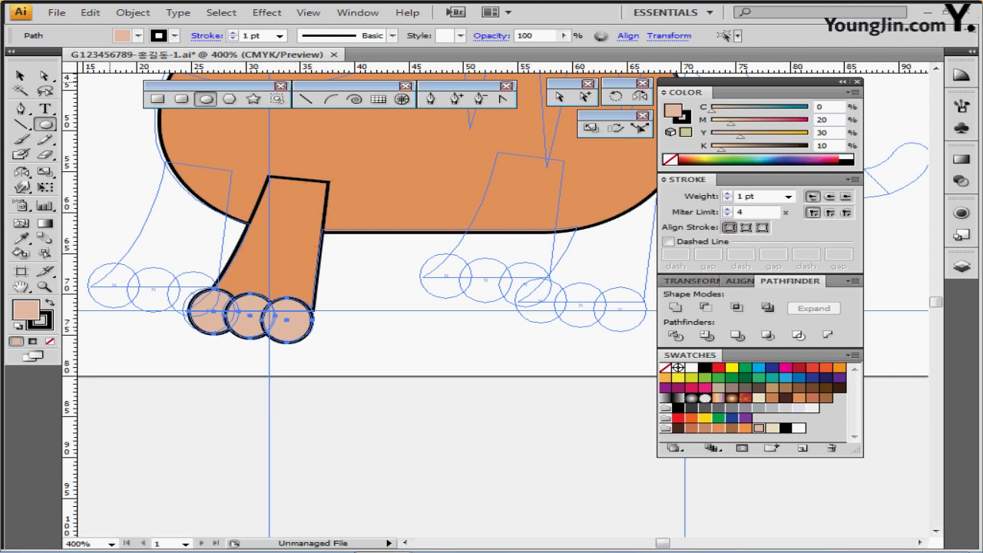
pyautogui.press('v')
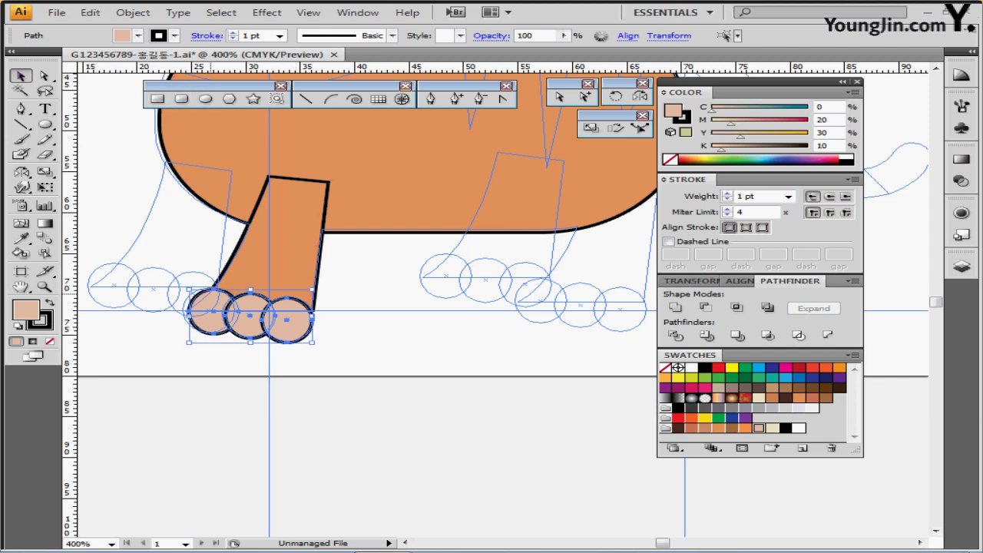
pyautogui.moveTo(189, 289); pyautogui.dragTo(183, 287)
pyautogui.press('Right')
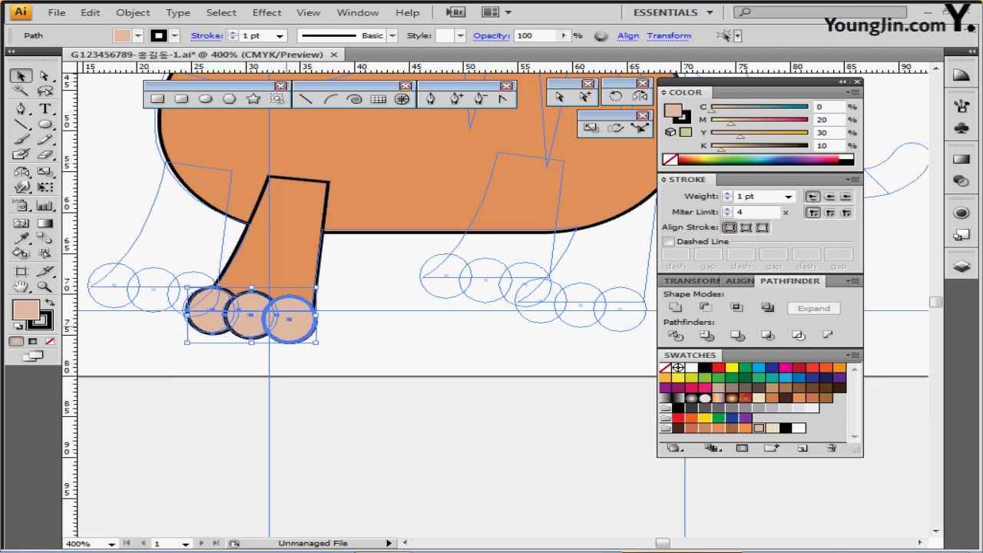
pyautogui.press('Left')
pyautogui.click(309, 353)
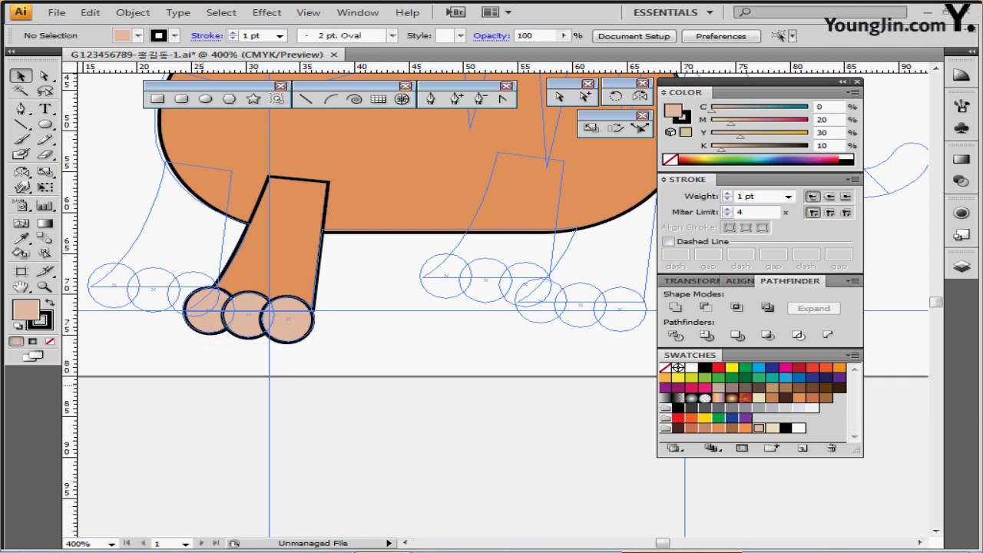
# Step: Duplicate the near front leg with its three toes onto the near hind leg guide
pyautogui.moveTo(182, 378); pyautogui.dragTo(342, 276)
pyautogui.hotkey('ctrl', '-')
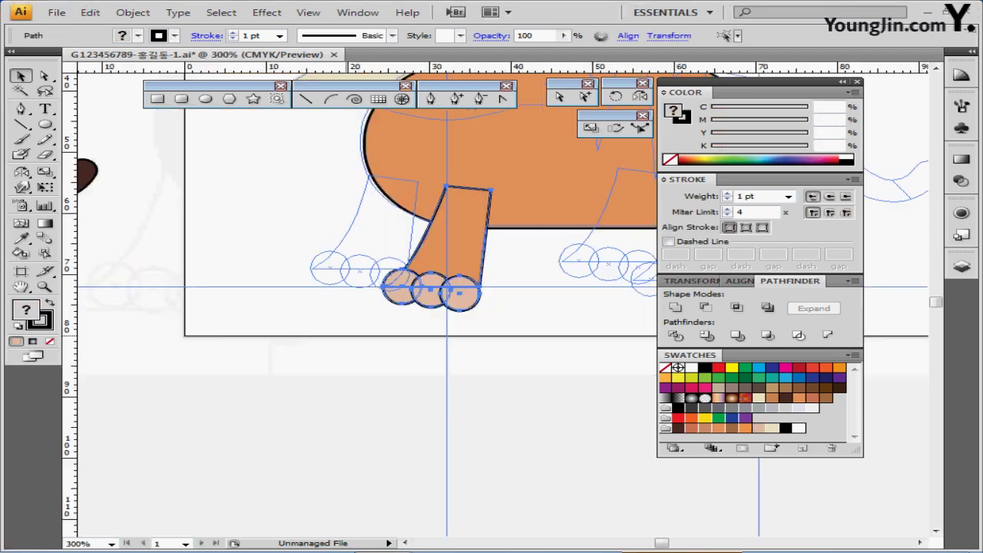
pyautogui.moveTo(377, 342); pyautogui.dragTo(154, 354)
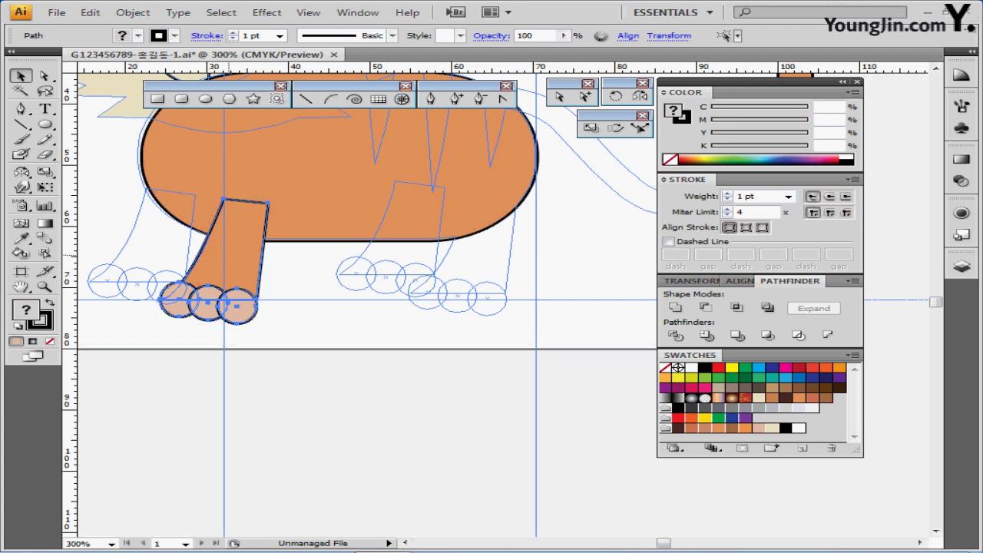
pyautogui.hotkey('ctrl', 'shift', 'b')
pyautogui.moveTo(240, 267); pyautogui.dragTo(489, 258)
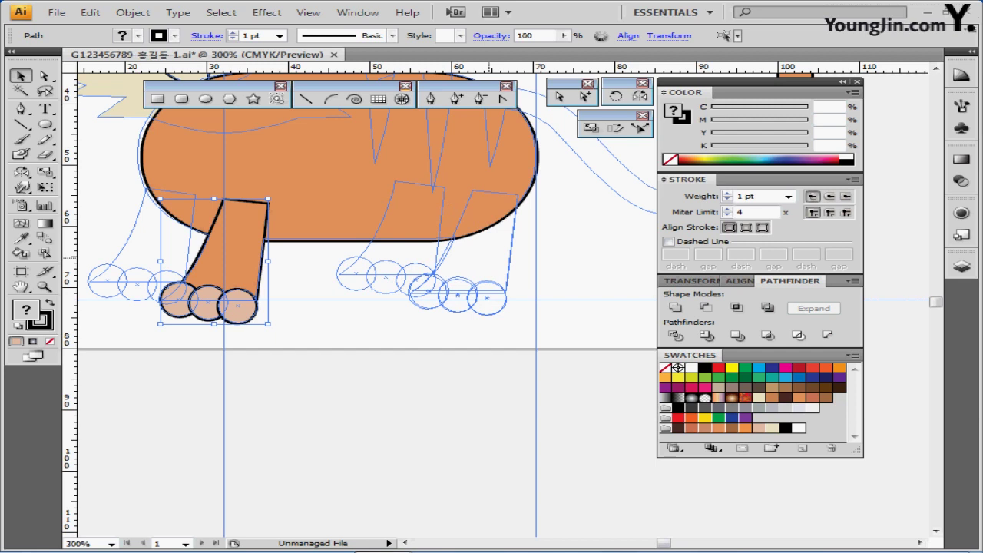
pyautogui.moveTo(489, 259); pyautogui.dragTo(489, 259)
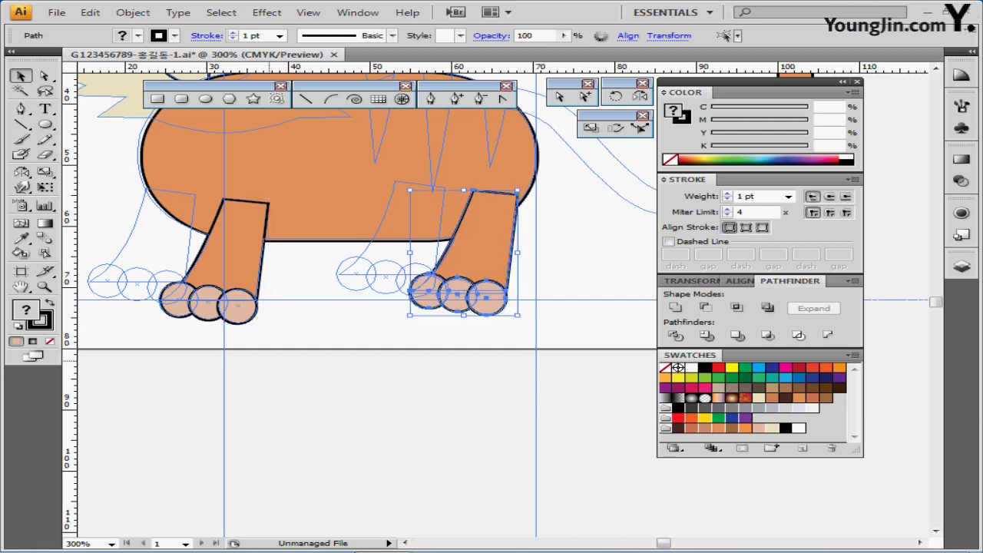
# Step: Duplicate both near legs with their toes onto the guides of the two far legs
pyautogui.click(257, 370)
pyautogui.moveTo(155, 361); pyautogui.dragTo(508, 264)
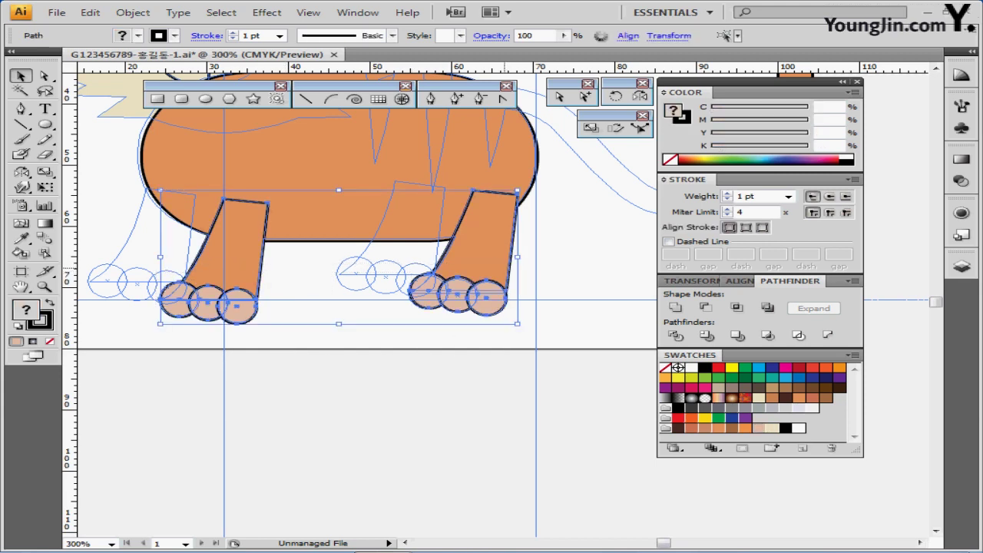
pyautogui.moveTo(477, 265); pyautogui.dragTo(408, 247)
pyautogui.moveTo(457, 228); pyautogui.dragTo(458, 228)
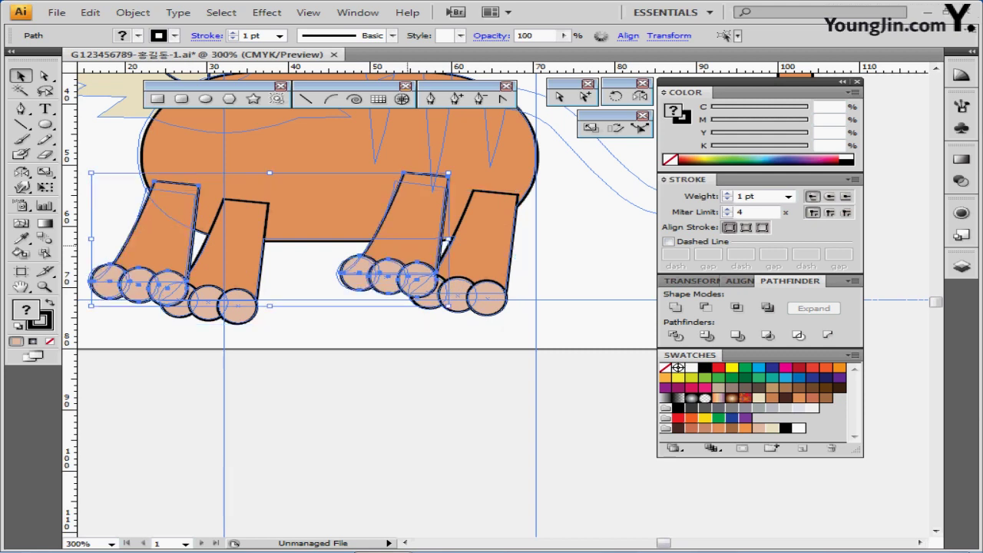
# Step: Send the two duplicated far legs and their toes to the back, behind the body and near legs
pyautogui.rightClick(445, 241)
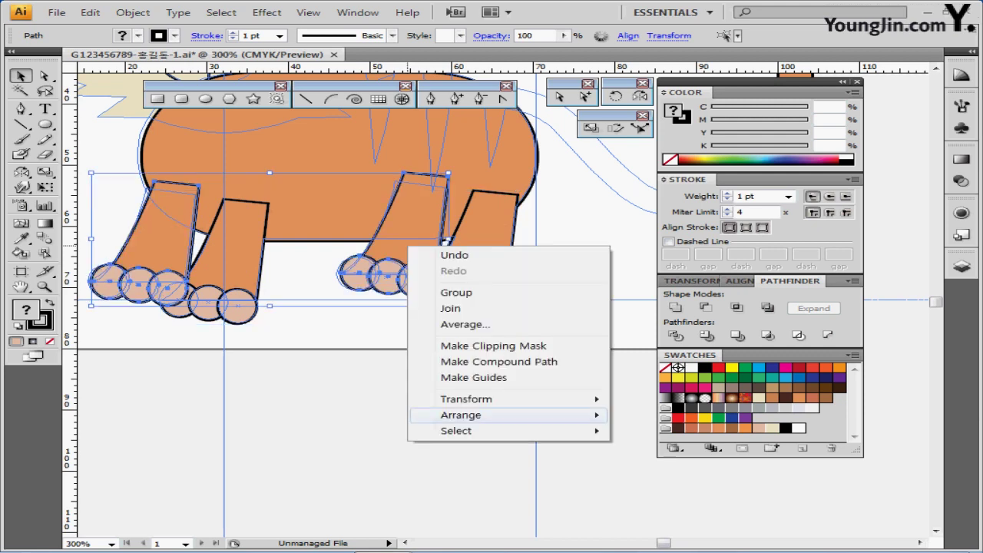
pyautogui.moveTo(461, 416)
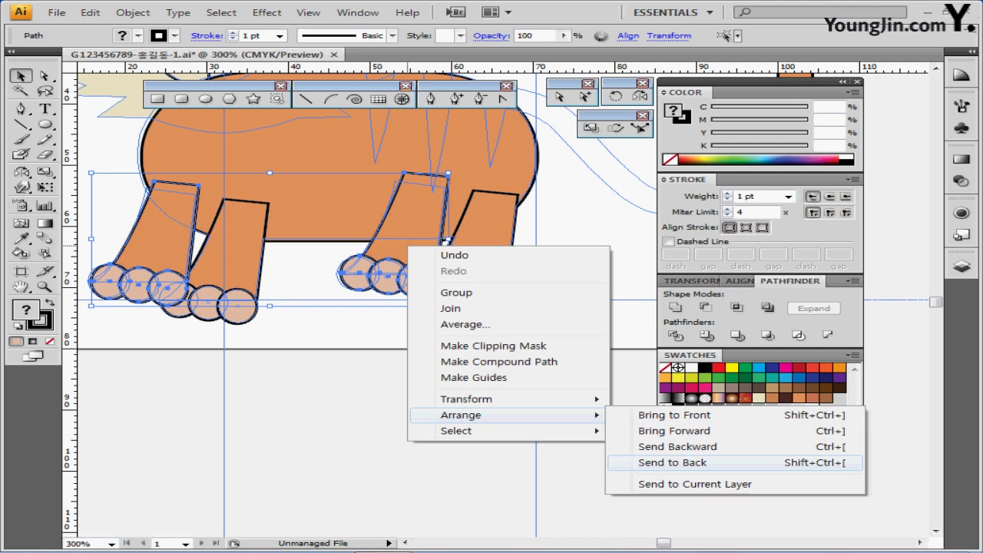
pyautogui.click(673, 462)
pyautogui.moveTo(460, 323); pyautogui.dragTo(511, 365)
pyautogui.click(353, 326)
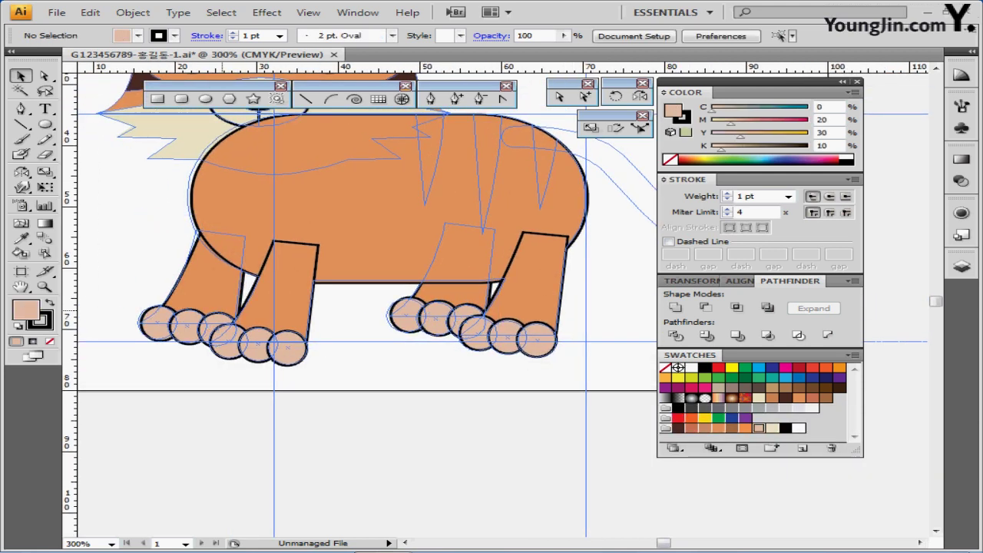
# Step: Darken the two far leg shapes, without their toes, by setting the black (K) value of their fill to 30%
pyautogui.click(202, 278)
pyautogui.keyDown('shift'); pyautogui.click(470, 293); pyautogui.keyUp('shift')
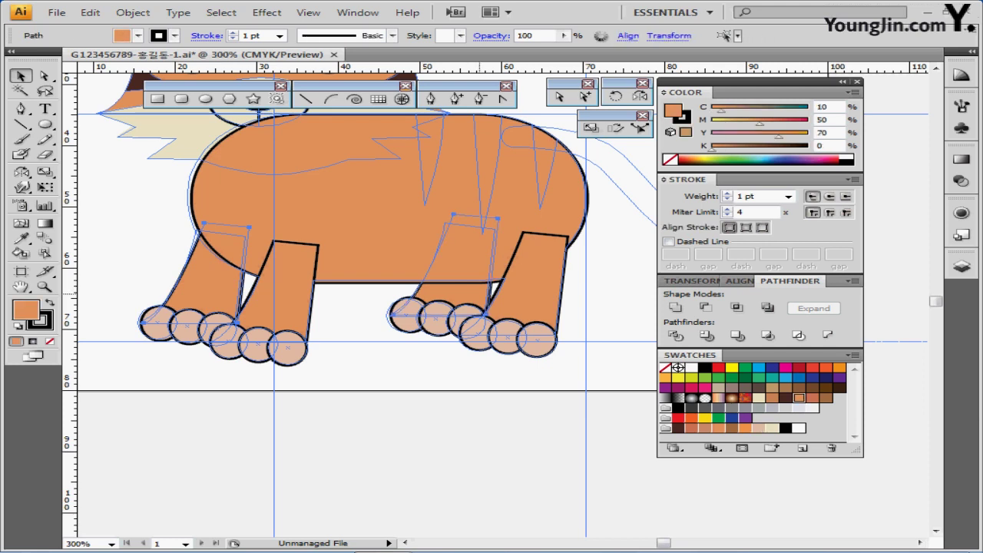
pyautogui.hotkey('ctrl', 'shift', 'b')
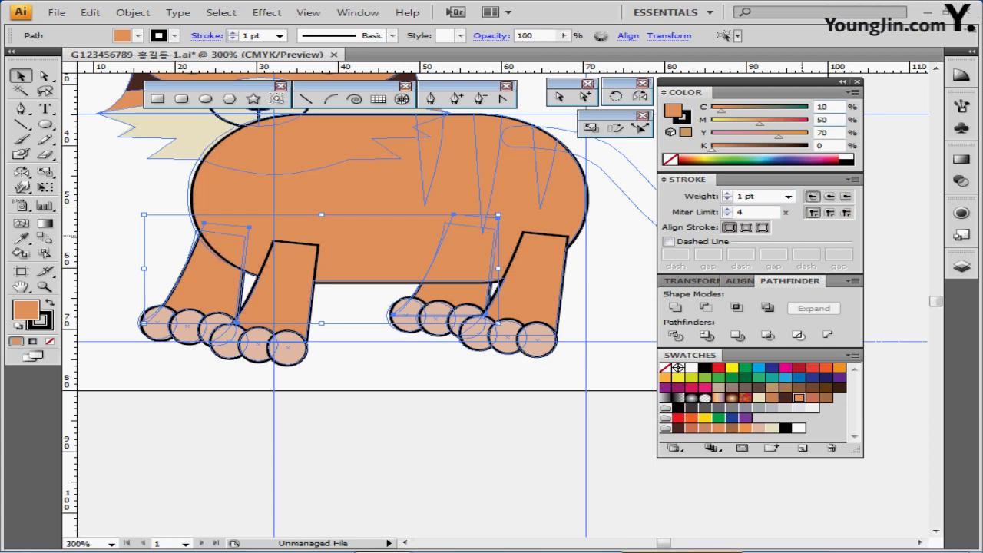
pyautogui.press('Tab')
pyautogui.press('Tab')
pyautogui.write('30')
pyautogui.press('Return')
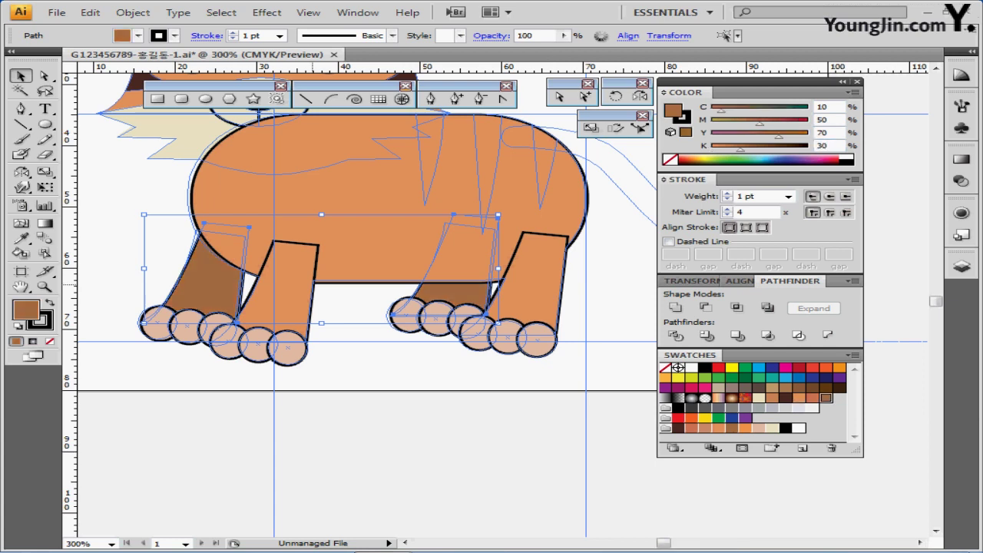
# Step: Recolour the six toes of the two far legs with a fill of M 40%, Y 50% and K 20%
pyautogui.moveTo(139, 355); pyautogui.dragTo(203, 332)
pyautogui.keyDown('shift'); pyautogui.click(408, 316); pyautogui.keyUp('shift')
pyautogui.keyDown('shift'); pyautogui.click(439, 317); pyautogui.keyUp('shift')
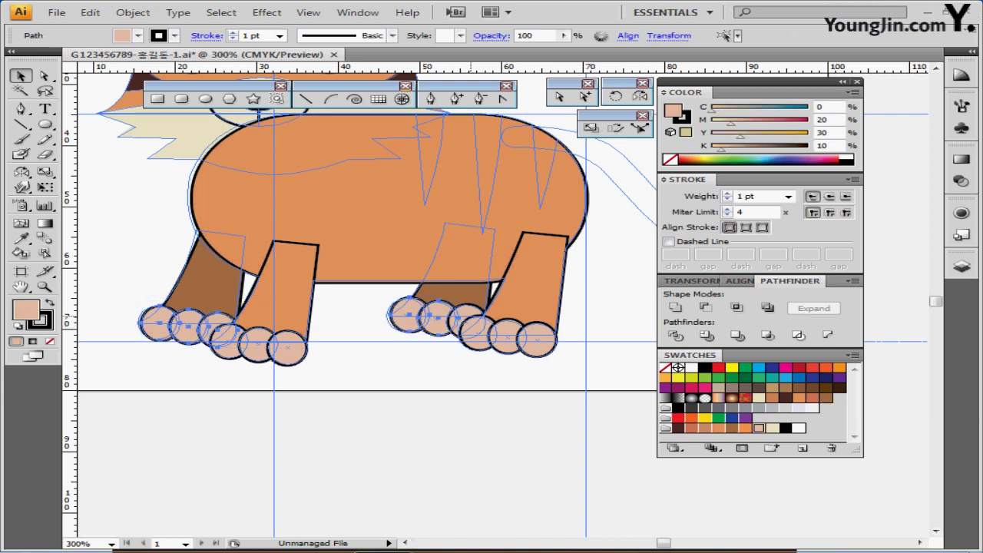
pyautogui.keyDown('shift'); pyautogui.click(468, 315); pyautogui.keyUp('shift')
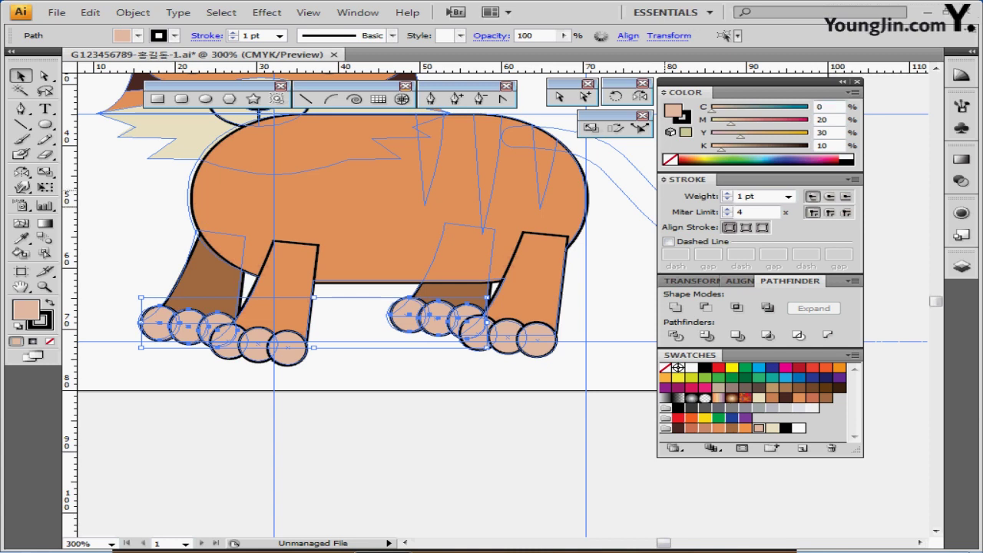
pyautogui.doubleClick(822, 120)
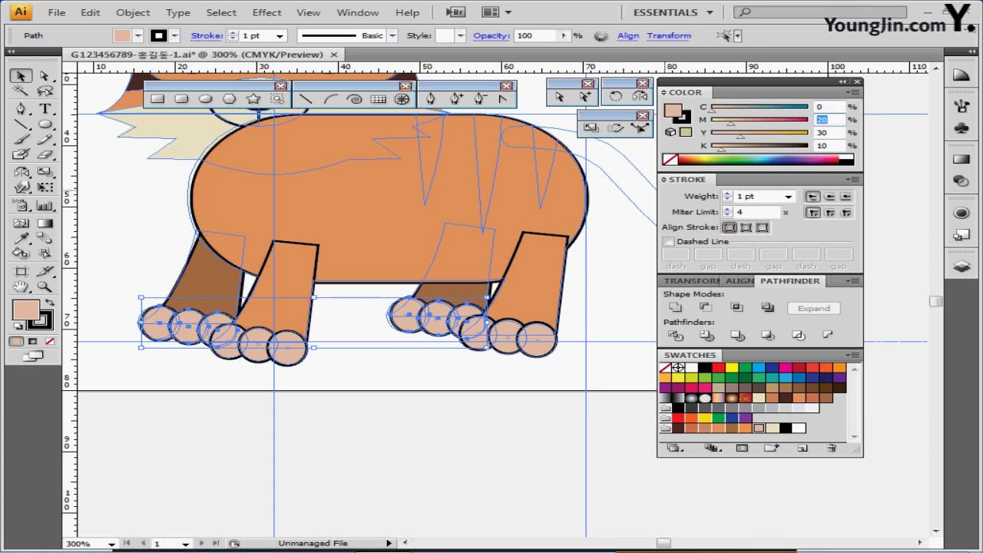
pyautogui.write('40')
pyautogui.press('Tab')
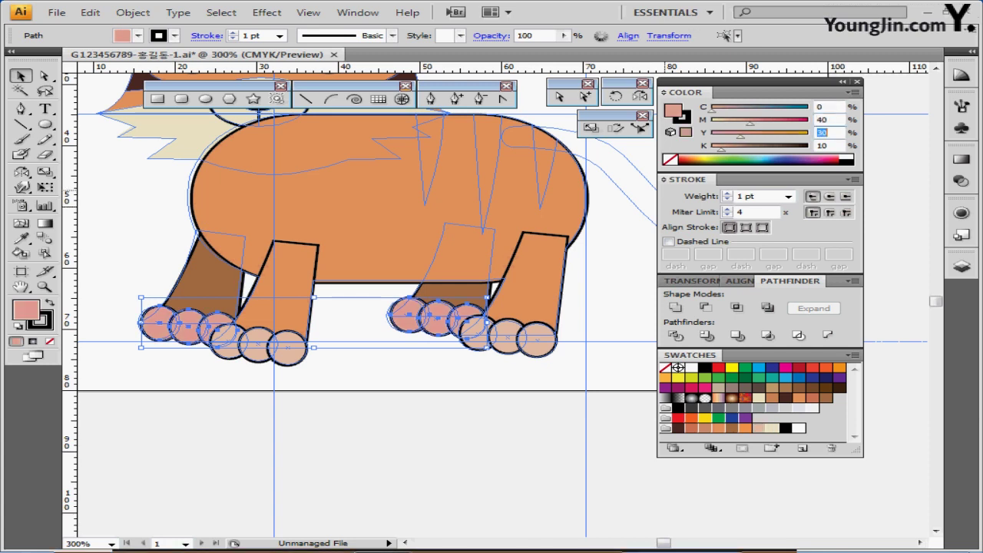
pyautogui.write('50')
pyautogui.press('Tab')
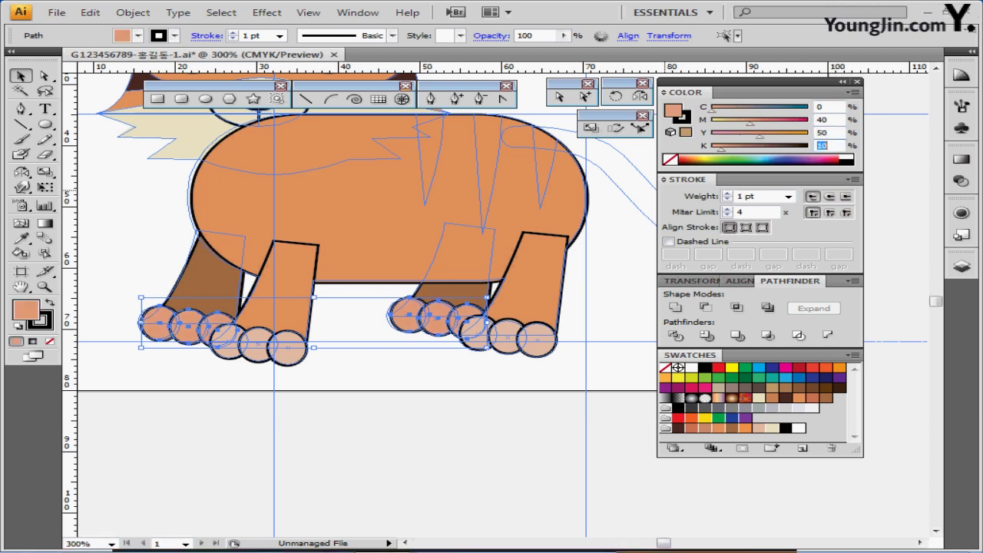
pyautogui.write('20')
pyautogui.press('Return')
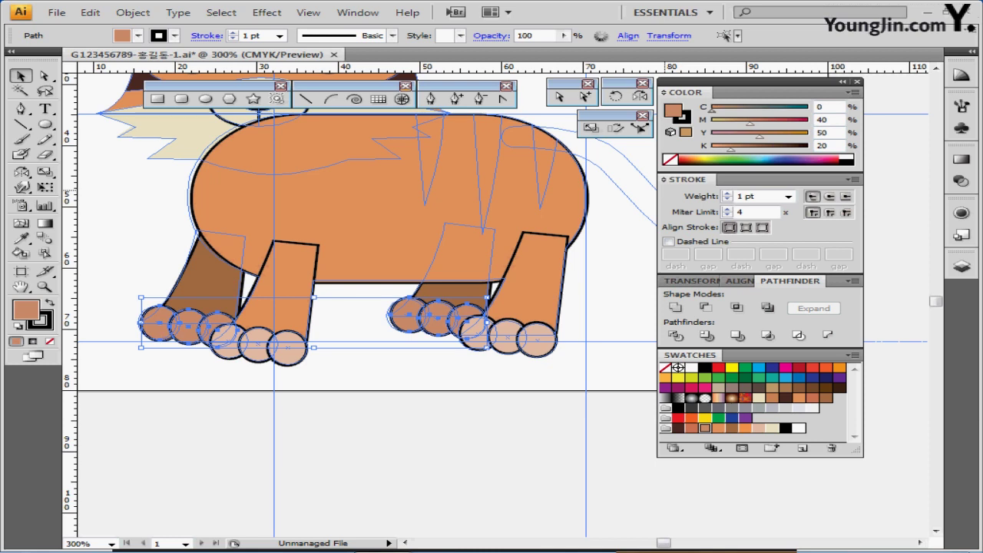
pyautogui.click(301, 430)
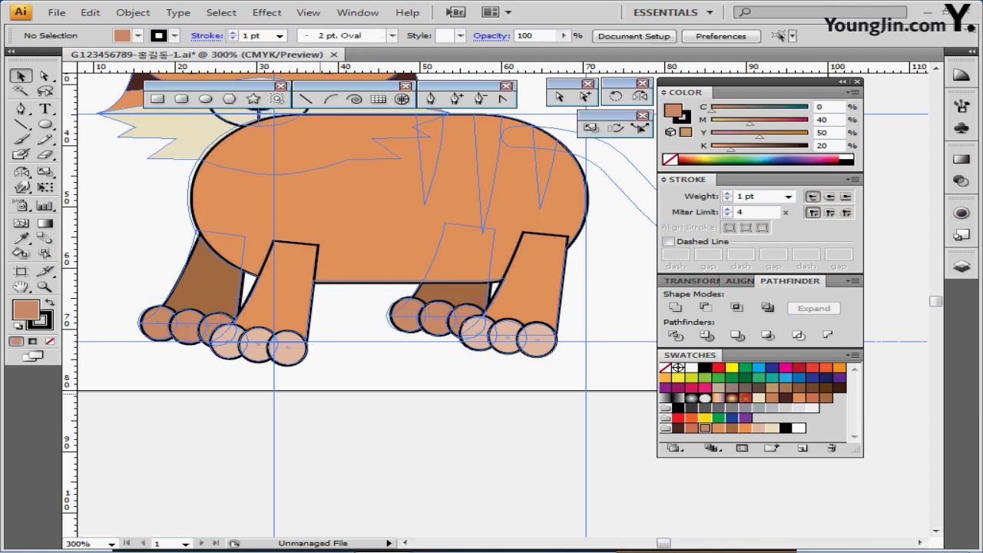
# Step: Unite the body and the two near legs into a single shape, with the guides hidden
pyautogui.moveTo(309, 196); pyautogui.dragTo(306, 194)
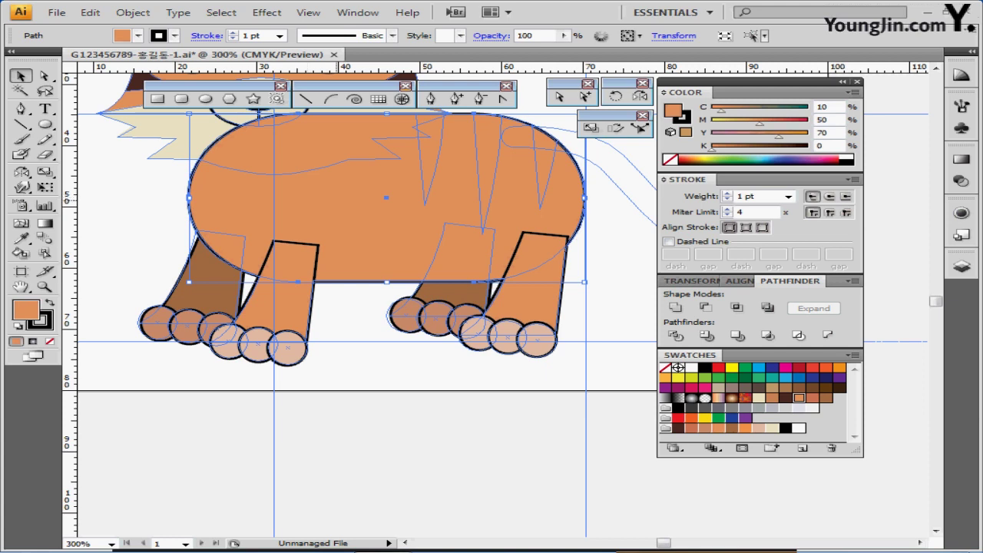
pyautogui.press('Right')
pyautogui.press('Right')
pyautogui.keyDown('shift'); pyautogui.click(296, 303); pyautogui.keyUp('shift')
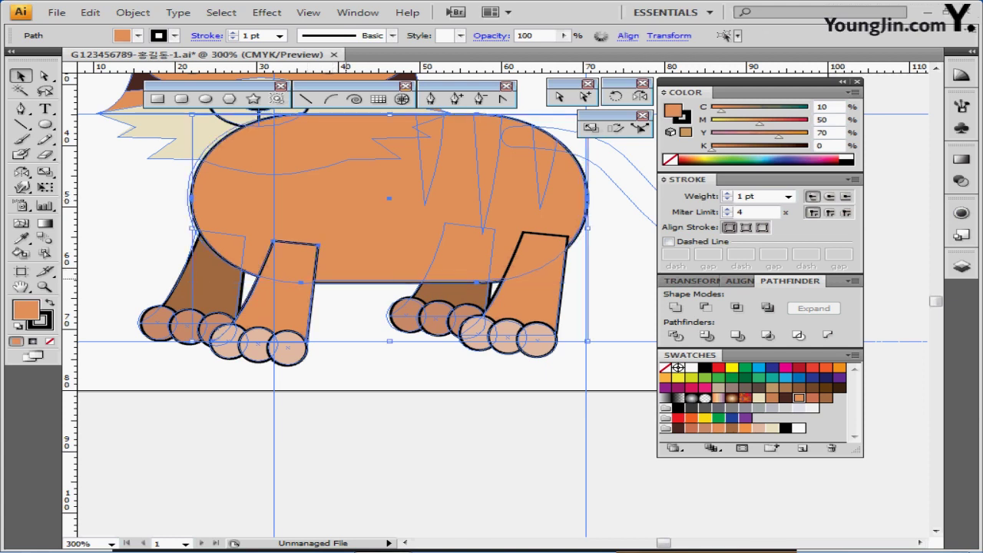
pyautogui.keyDown('shift'); pyautogui.click(531, 271); pyautogui.keyUp('shift')
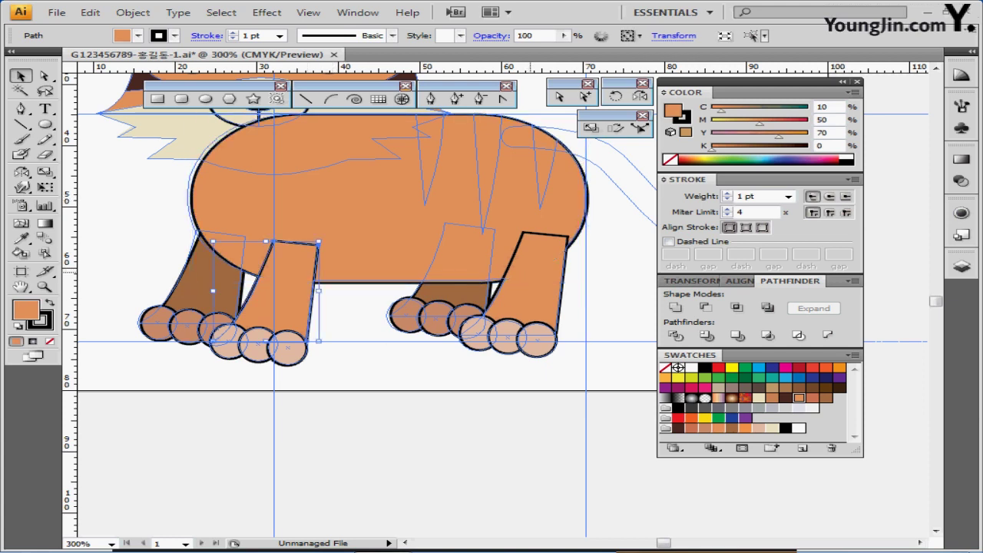
pyautogui.click(418, 244)
pyautogui.keyDown('shift'); pyautogui.click(291, 286); pyautogui.keyUp('shift')
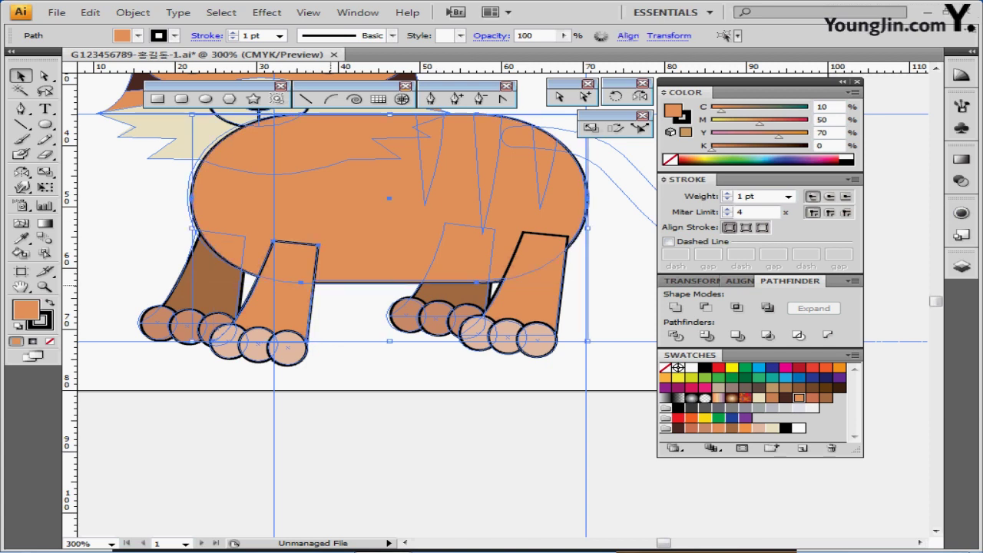
pyautogui.keyDown('shift'); pyautogui.click(532, 280); pyautogui.keyUp('shift')
pyautogui.hotkey('ctrl', ';')
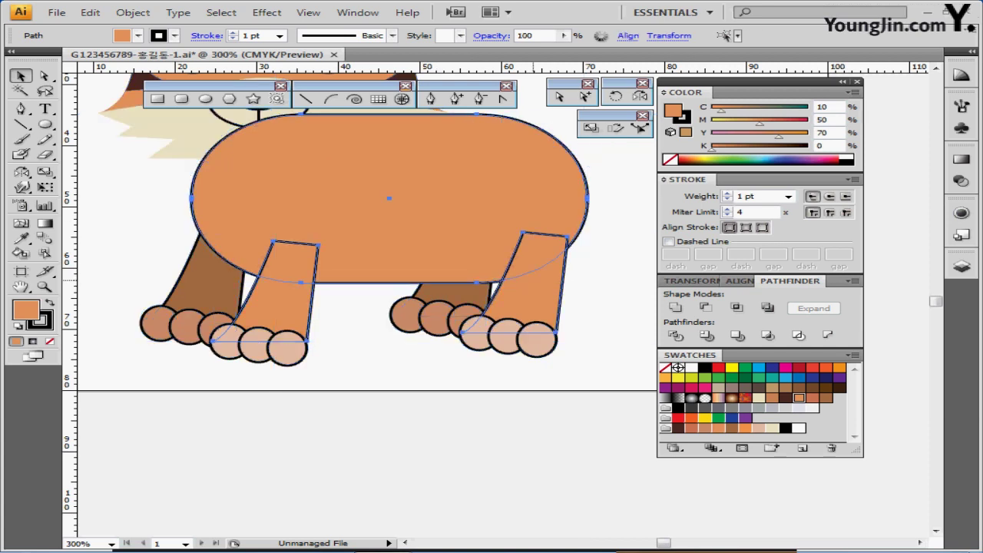
pyautogui.moveTo(537, 308); pyautogui.dragTo(533, 328)
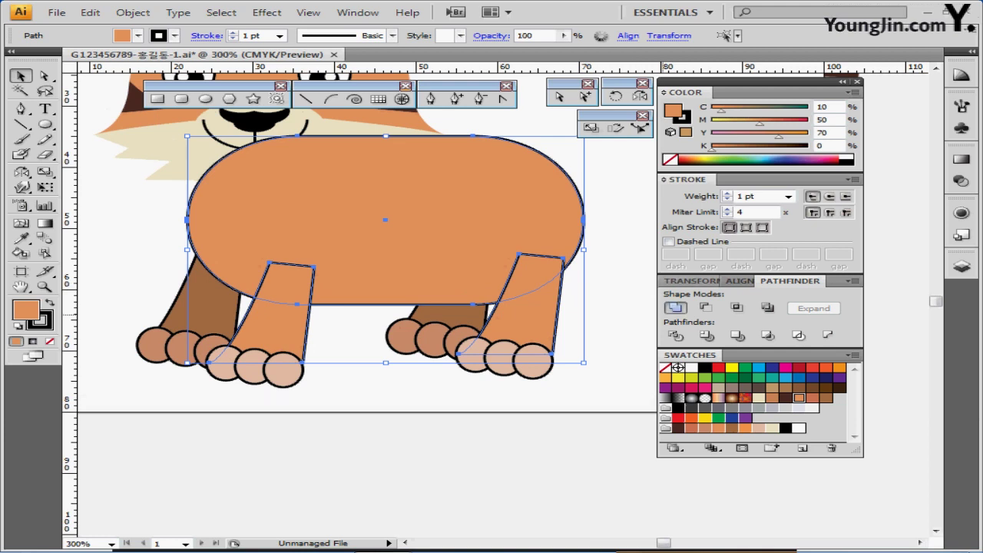
pyautogui.click(675, 308)
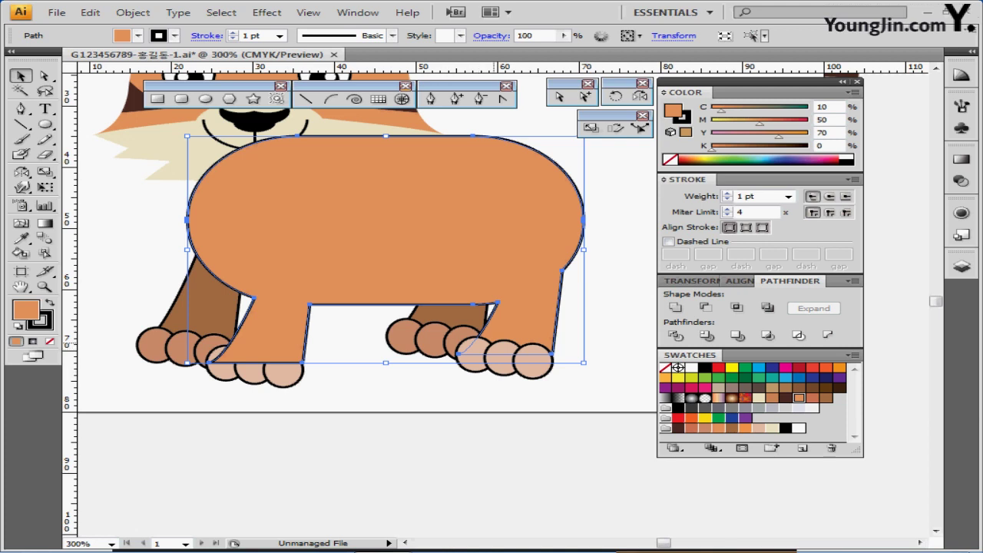
# Step: Bring the three toes of the near front leg to the front, above the merged body
pyautogui.click(286, 400)
pyautogui.moveTo(224, 398)
pyautogui.mouseDown()
pyautogui.moveTo(285, 376)
pyautogui.moveTo(224, 398)
pyautogui.mouseUp()
pyautogui.rightClick(285, 383)
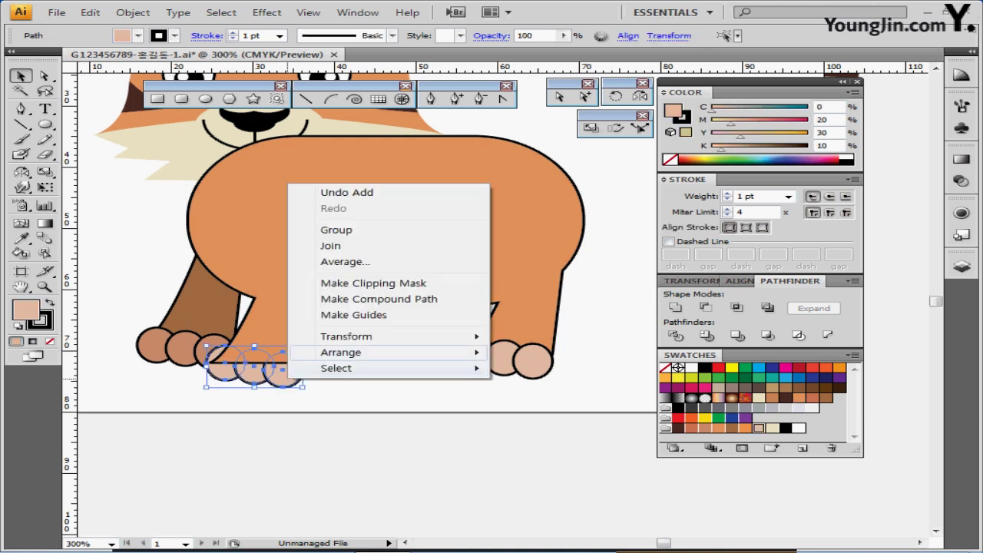
pyautogui.moveTo(340, 351)
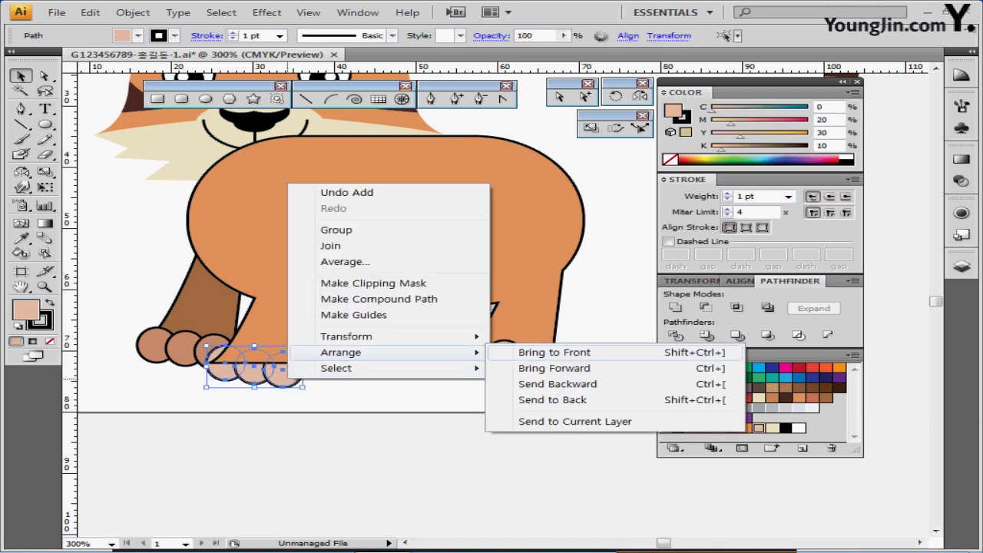
pyautogui.click(553, 351)
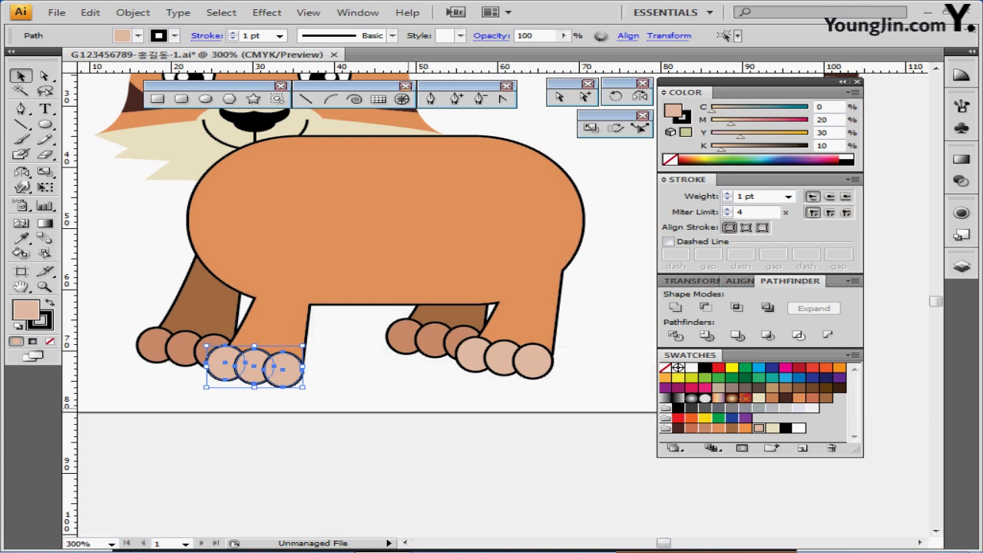
pyautogui.click(403, 408)
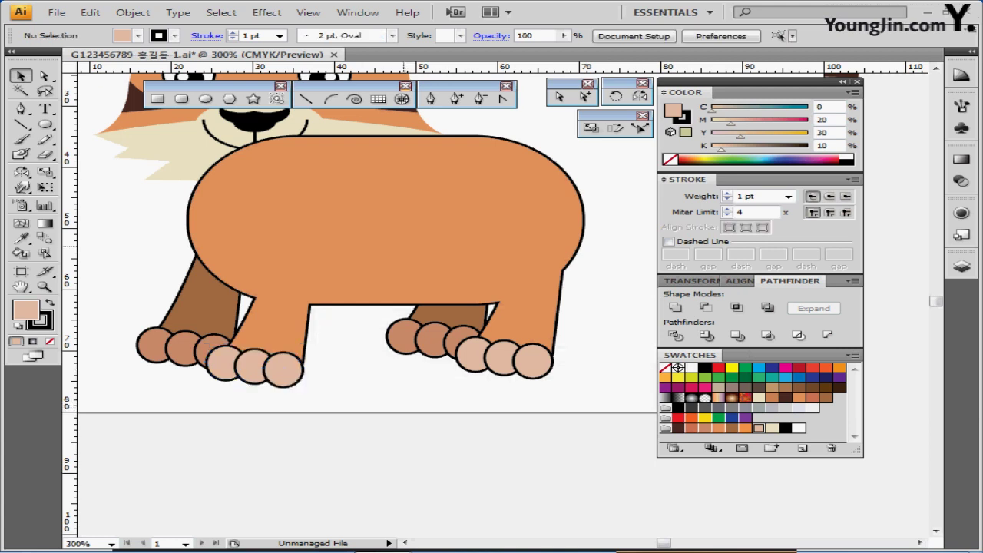
# Step: Show the guides and draw the first V-shaped back stripe over its guide as an open Pen path without fill, extending above the body
pyautogui.click(404, 281)
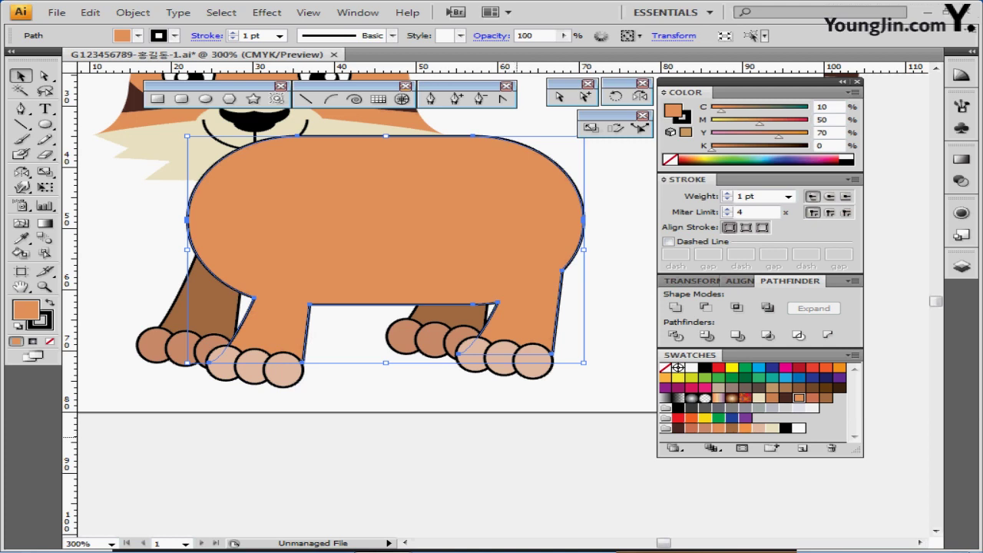
pyautogui.hotkey('ctrl', ';')
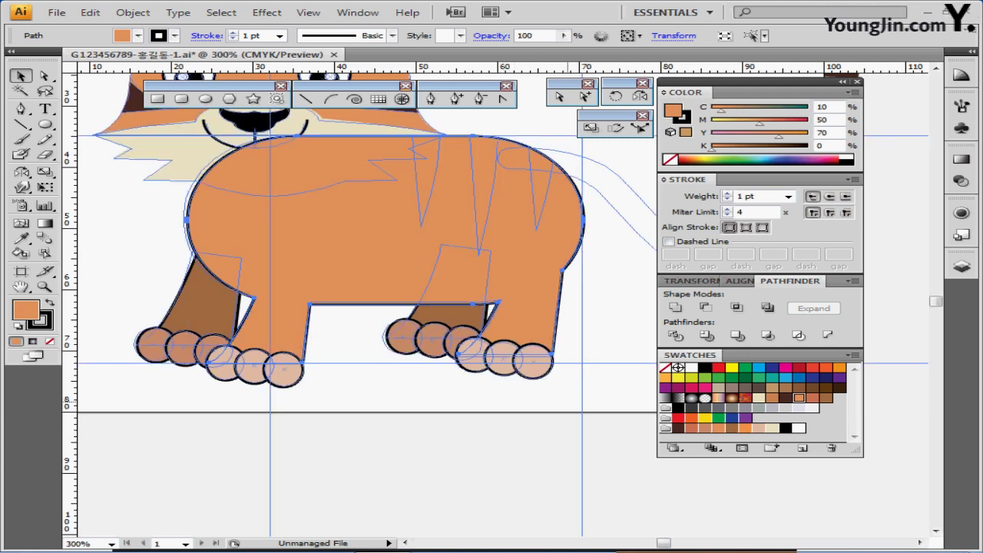
pyautogui.keyDown('ctrl'); pyautogui.click(365, 285); pyautogui.keyUp('ctrl')
pyautogui.moveTo(560, 274); pyautogui.dragTo(299, 384)
pyautogui.hotkey('ctrl', 'shift', 'a')
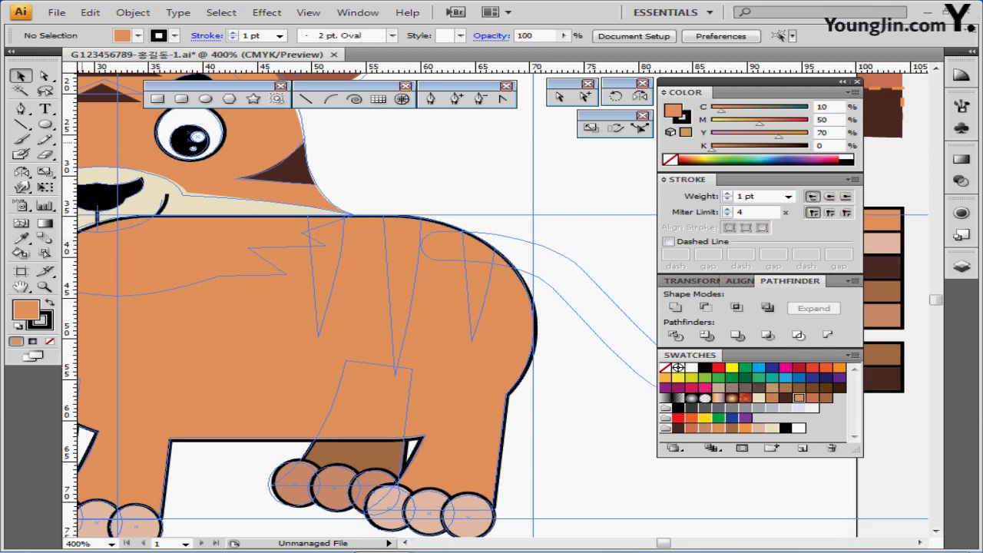
pyautogui.press('p')
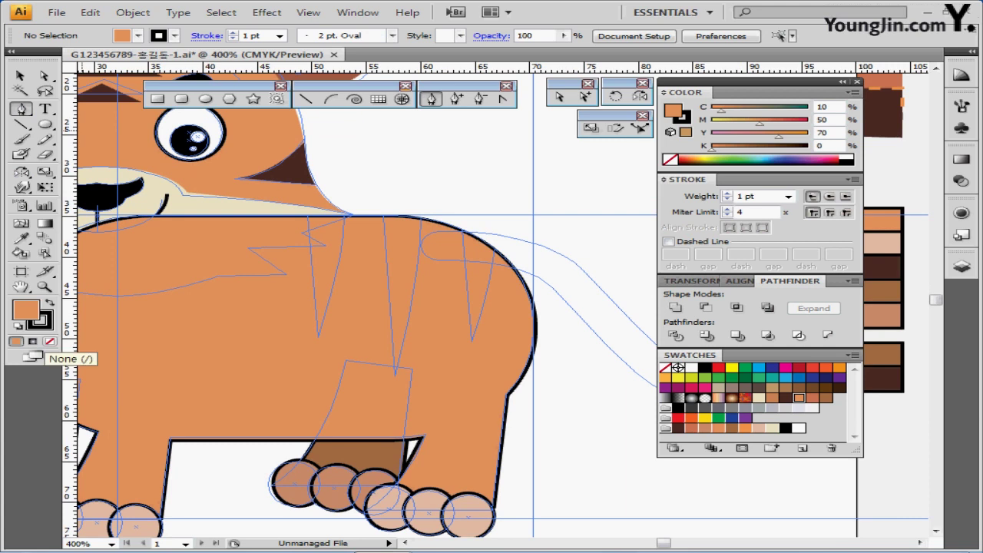
pyautogui.press('/')
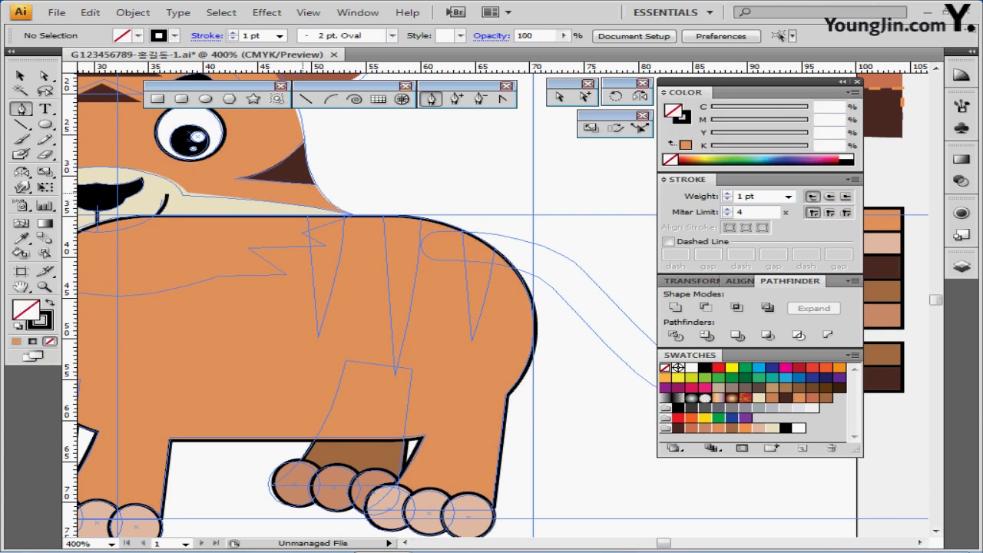
pyautogui.click(302, 192)
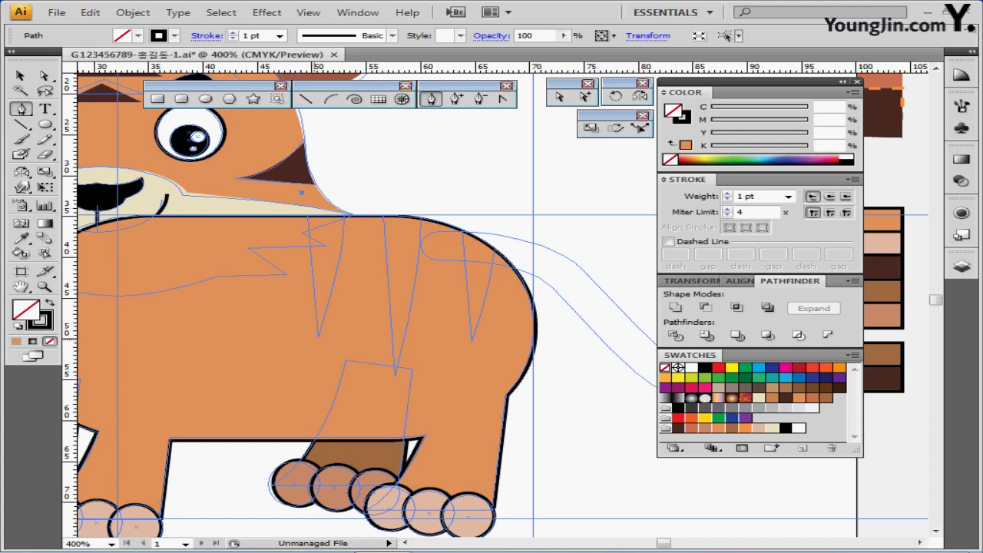
pyautogui.click(317, 336)
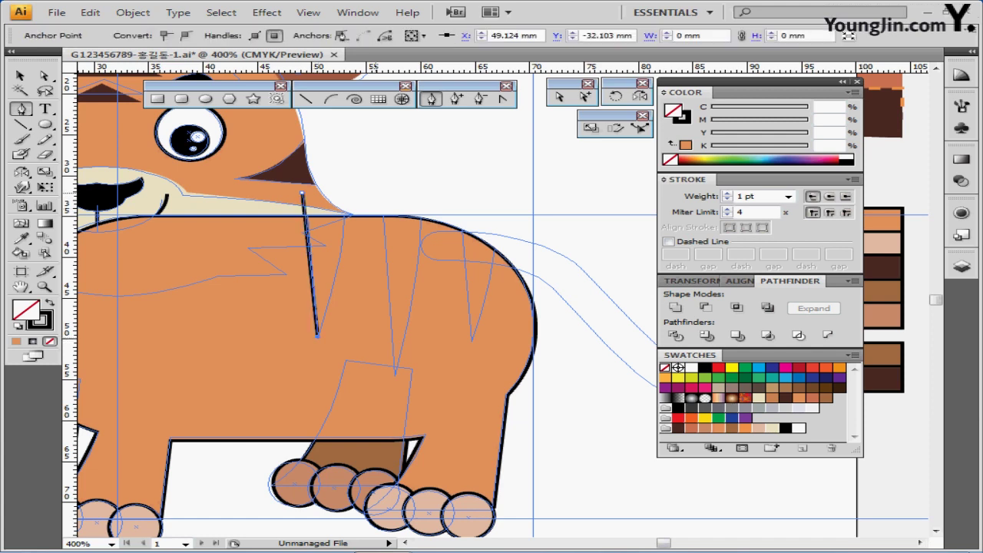
pyautogui.moveTo(341, 221); pyautogui.dragTo(338, 134)
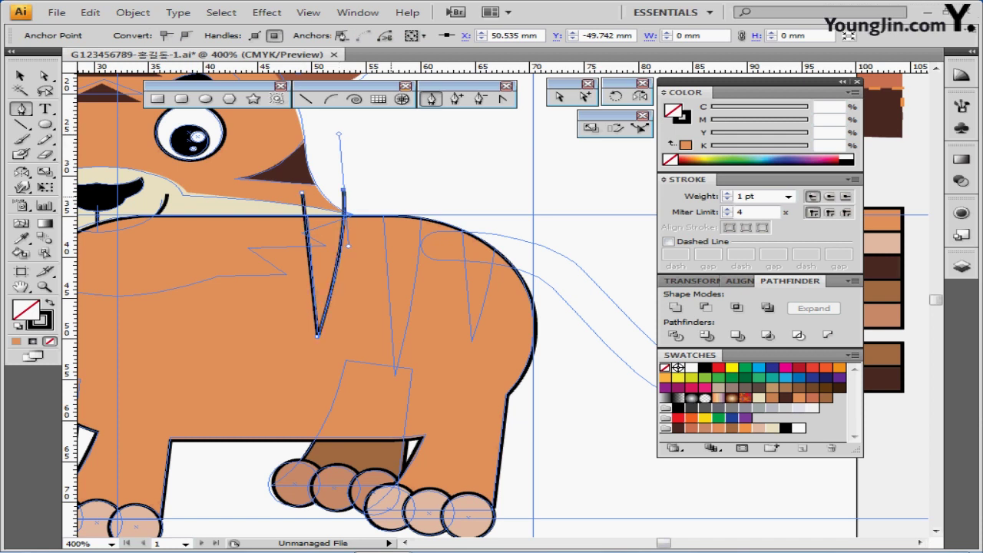
pyautogui.hotkey('ctrl', 'shift', 'a')
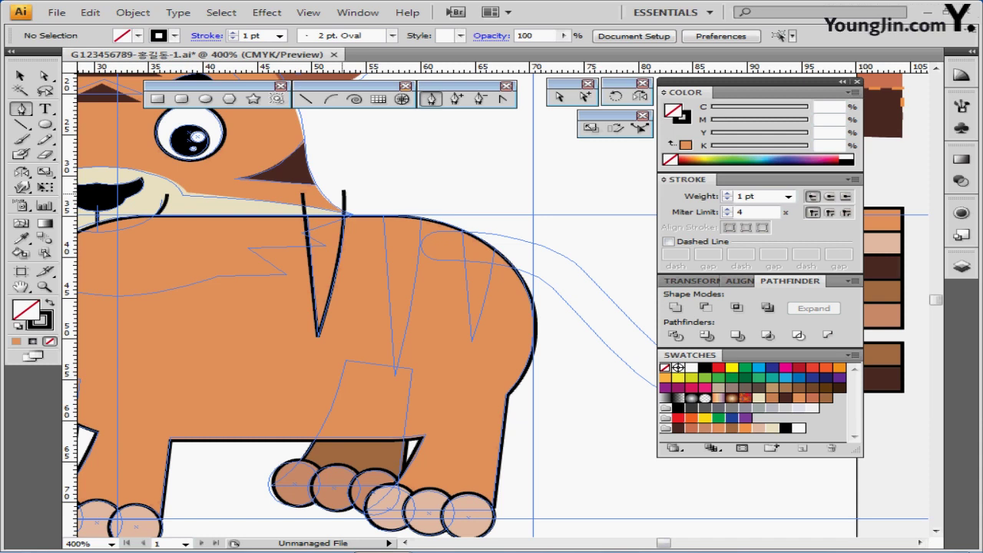
# Step: Duplicate the stripe twice at equal spacing onto the other two stripe guides and stretch the middle copy down to its guide's tip
pyautogui.click(343, 199)
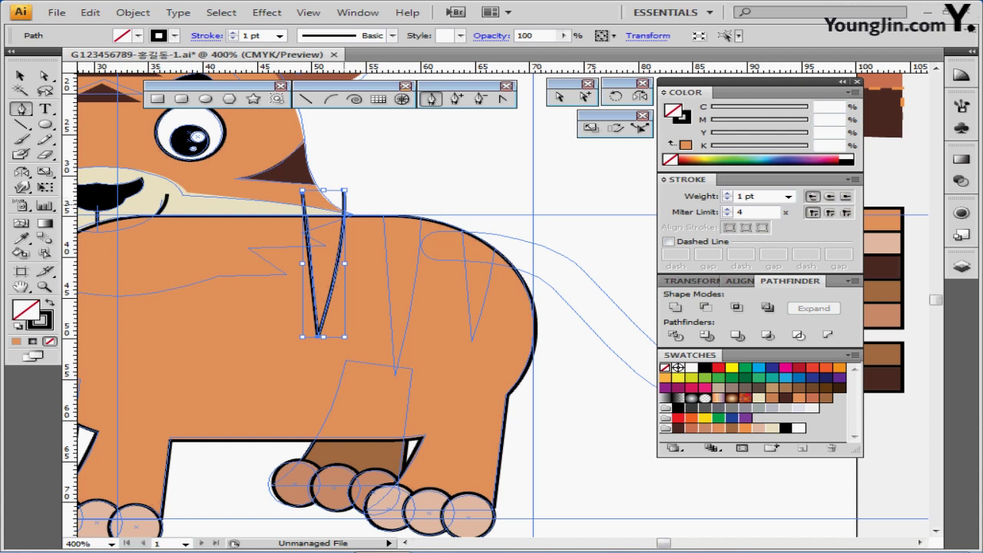
pyautogui.moveTo(343, 197); pyautogui.dragTo(420, 200)
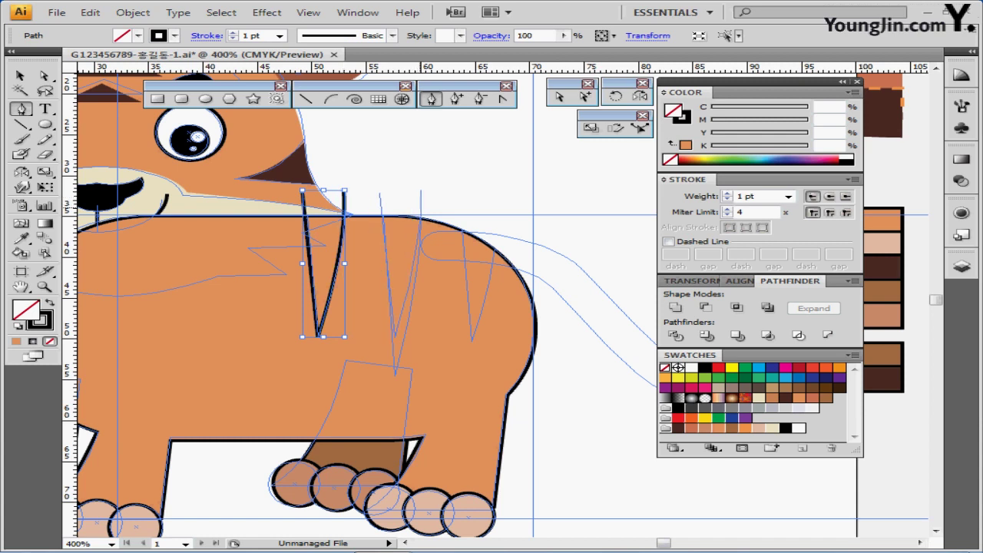
pyautogui.moveTo(420, 200); pyautogui.dragTo(420, 199)
pyautogui.hotkey('ctrl', 'd')
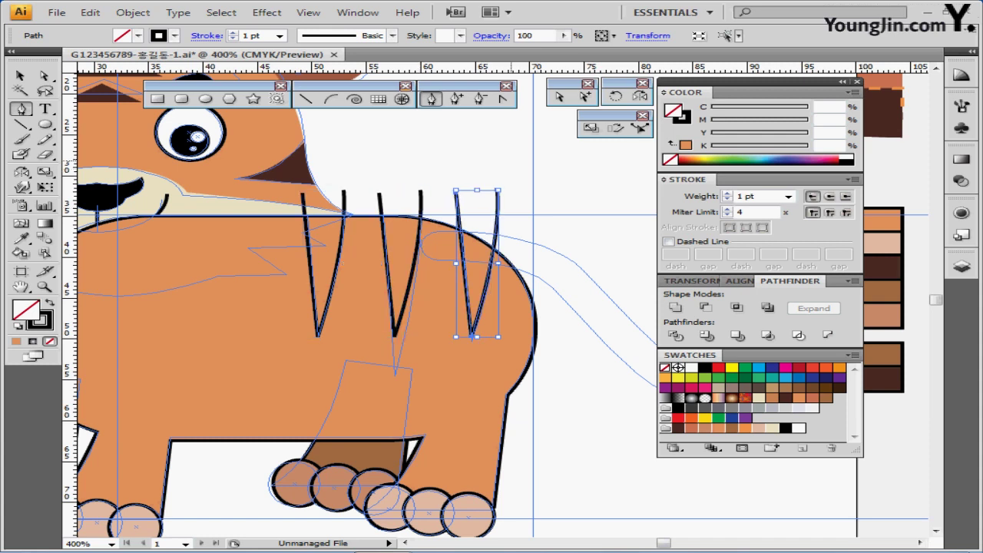
pyautogui.keyDown('ctrl'); pyautogui.click(402, 316); pyautogui.keyUp('ctrl')
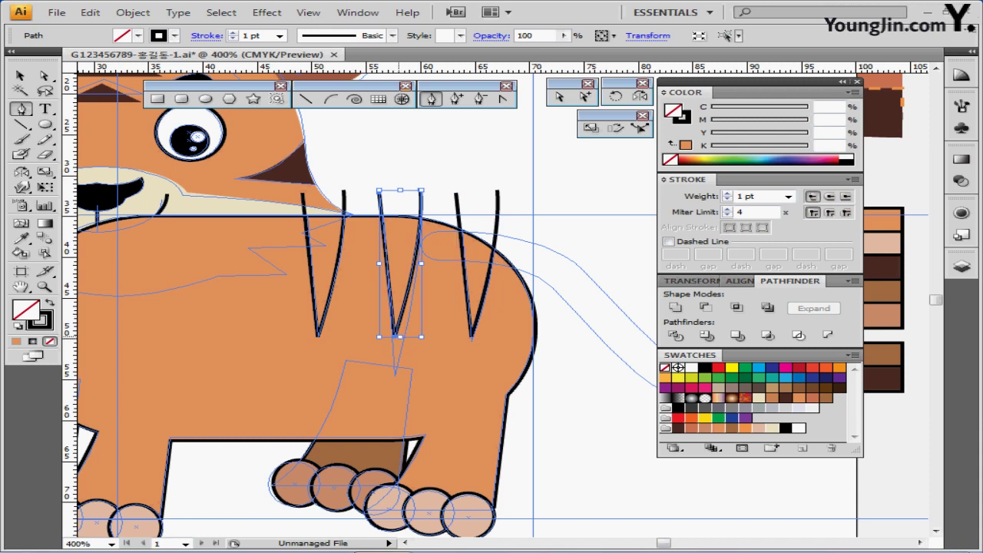
pyautogui.moveTo(399, 336); pyautogui.dragTo(399, 373)
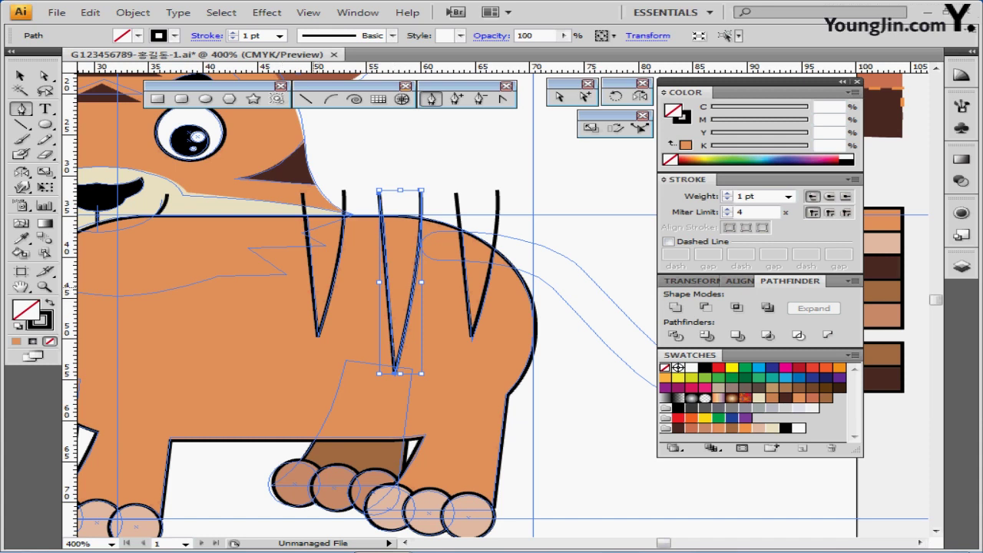
# Step: Divide the body shape along the three stripe paths with Pathfinder Divide, with the guides hidden
pyautogui.keyDown('ctrl'); pyautogui.keyDown('shift'); pyautogui.click(312, 279); pyautogui.keyUp('shift'); pyautogui.keyUp('ctrl')
pyautogui.keyDown('ctrl'); pyautogui.keyDown('shift'); pyautogui.click(467, 292); pyautogui.keyUp('shift'); pyautogui.keyUp('ctrl')
pyautogui.keyDown('ctrl'); pyautogui.keyDown('shift'); pyautogui.click(444, 348); pyautogui.keyUp('shift'); pyautogui.keyUp('ctrl')
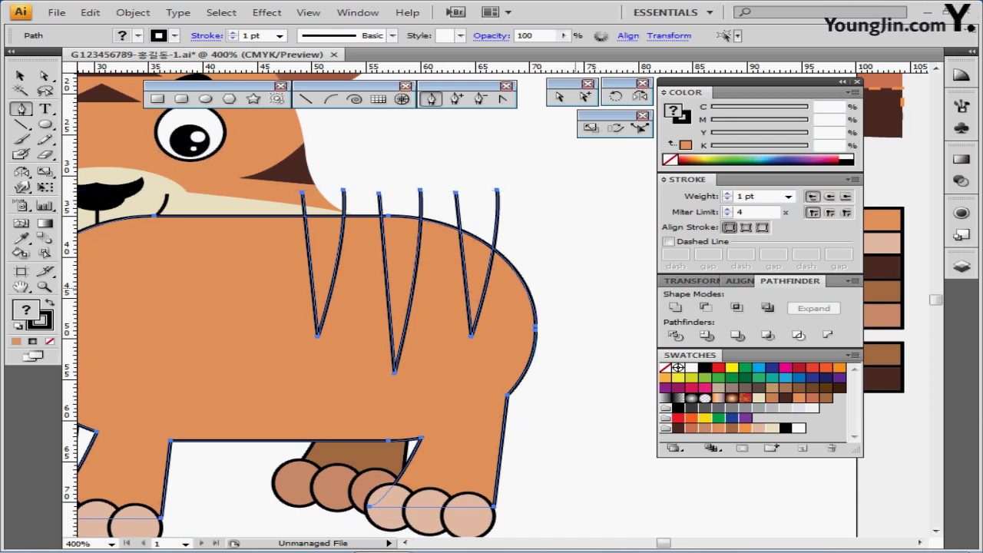
pyautogui.moveTo(330, 307); pyautogui.dragTo(401, 290)
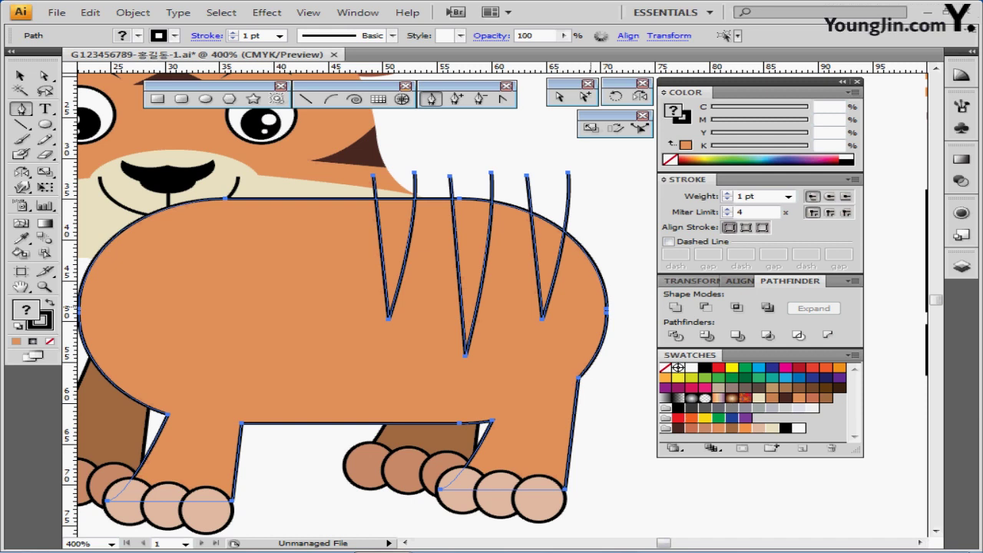
pyautogui.click(675, 335)
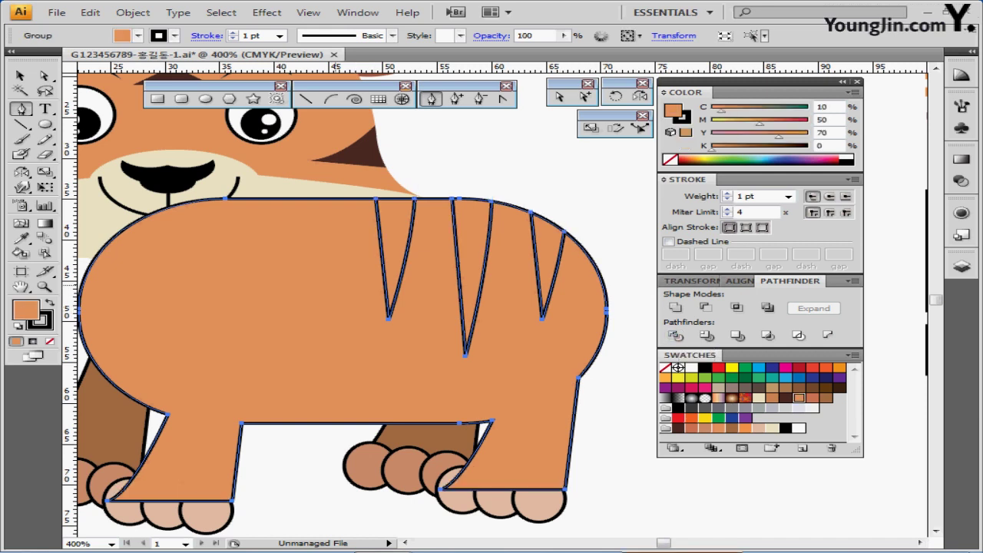
# Step: Isolate the divided body group and fill its three back stripes with the dark brown sampled from the cheek stripe on the head
pyautogui.press('ctrl')
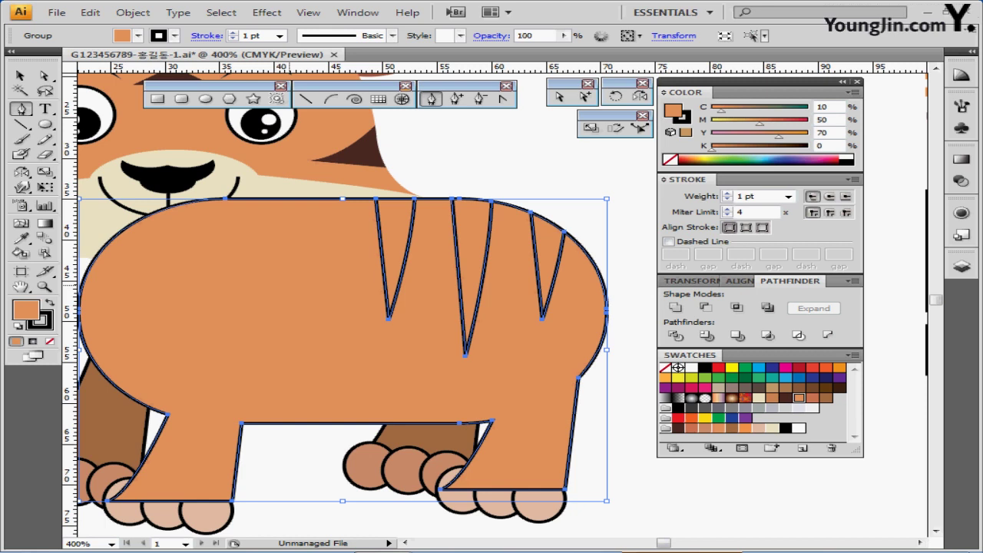
pyautogui.doubleClick(291, 272)
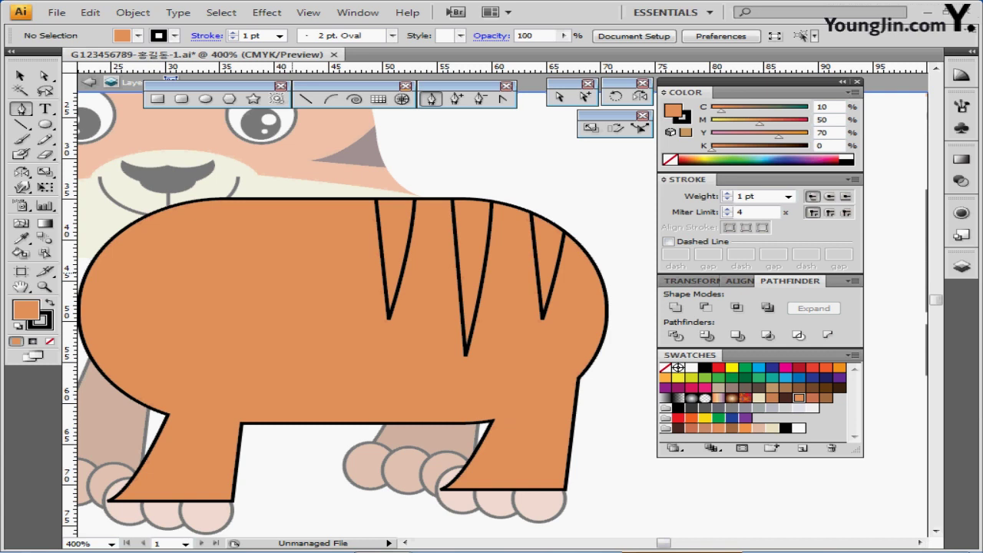
pyautogui.keyDown('ctrl'); pyautogui.click(379, 234); pyautogui.keyUp('ctrl')
pyautogui.keyDown('ctrl'); pyautogui.keyDown('shift'); pyautogui.click(455, 234); pyautogui.keyUp('shift'); pyautogui.keyUp('ctrl')
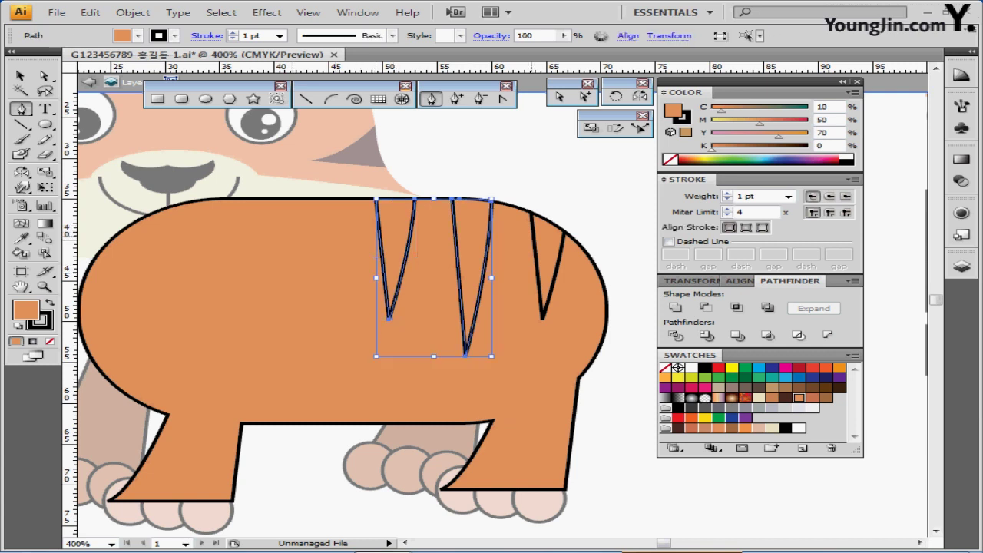
pyautogui.keyDown('ctrl'); pyautogui.keyDown('shift'); pyautogui.click(534, 235); pyautogui.keyUp('shift'); pyautogui.keyUp('ctrl')
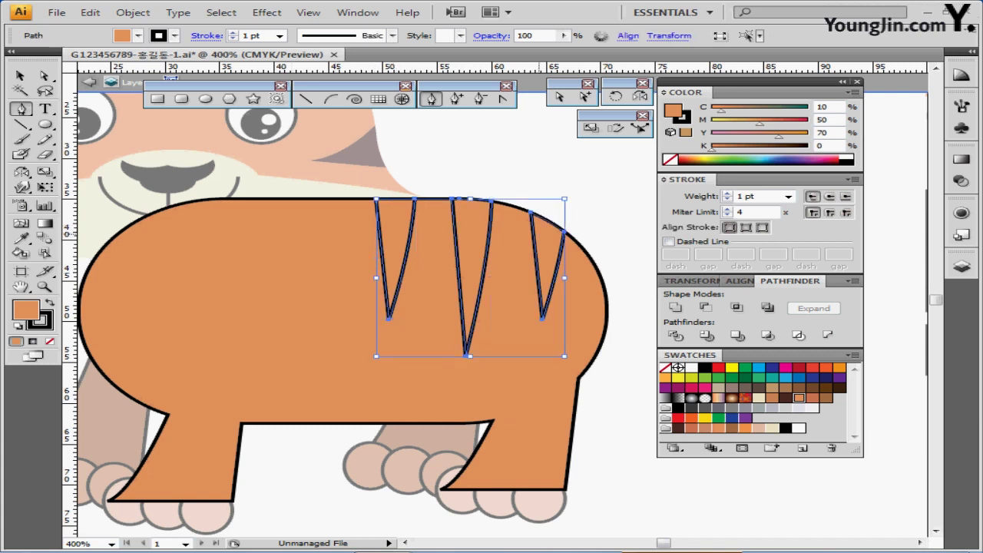
pyautogui.press('ctrl')
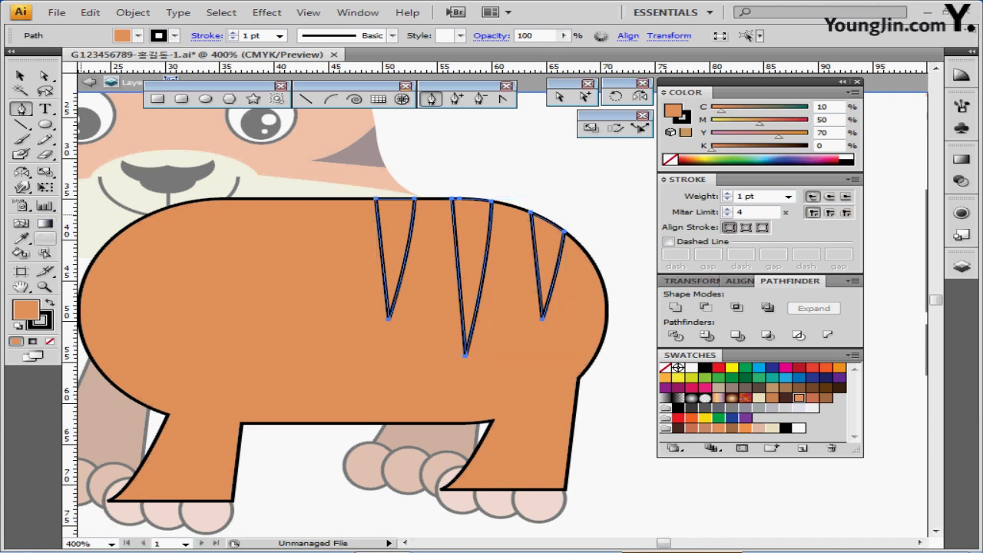
pyautogui.press('i')
pyautogui.click(343, 155)
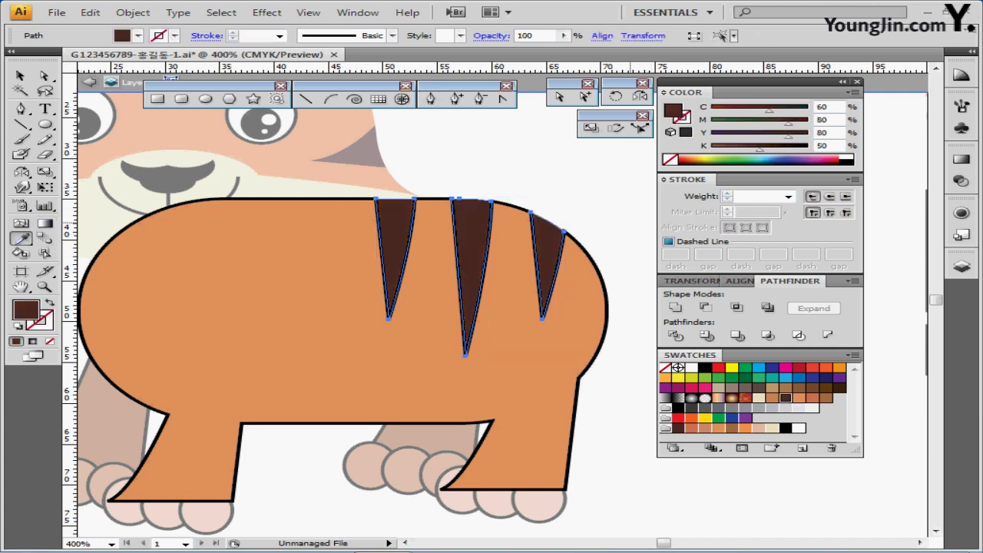
# Step: Give the three back stripes a 1 pt black stroke and leave the group's isolation mode
pyautogui.press('x')
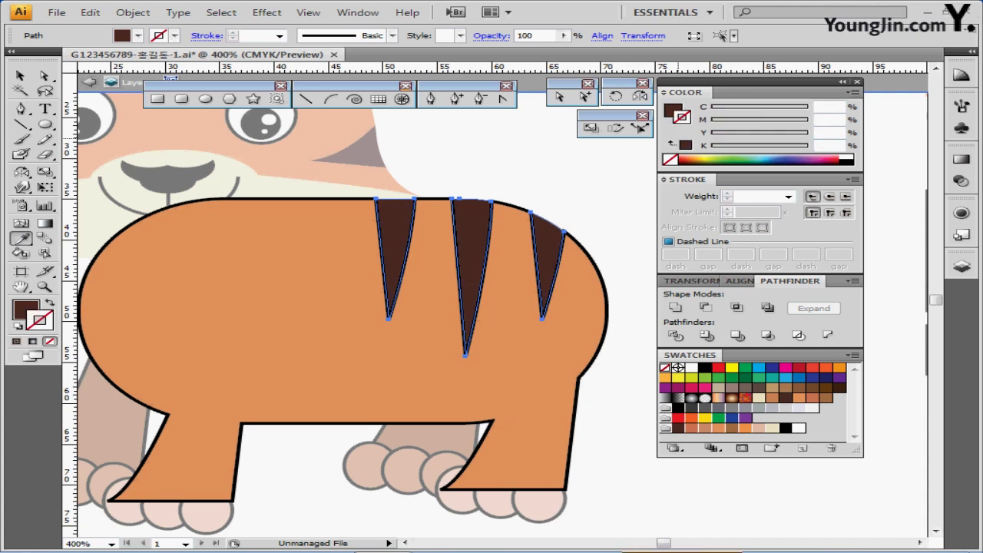
pyautogui.click(705, 368)
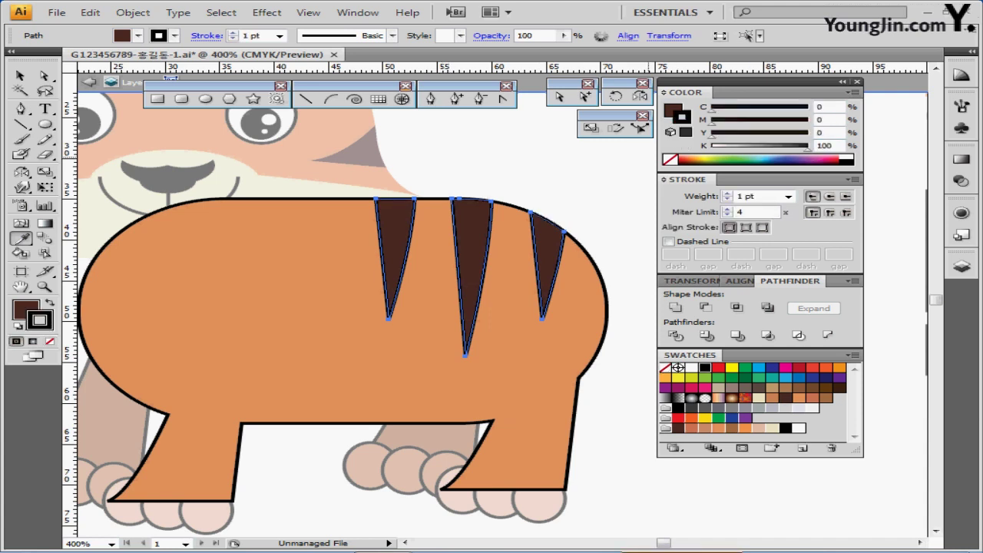
pyautogui.press('x')
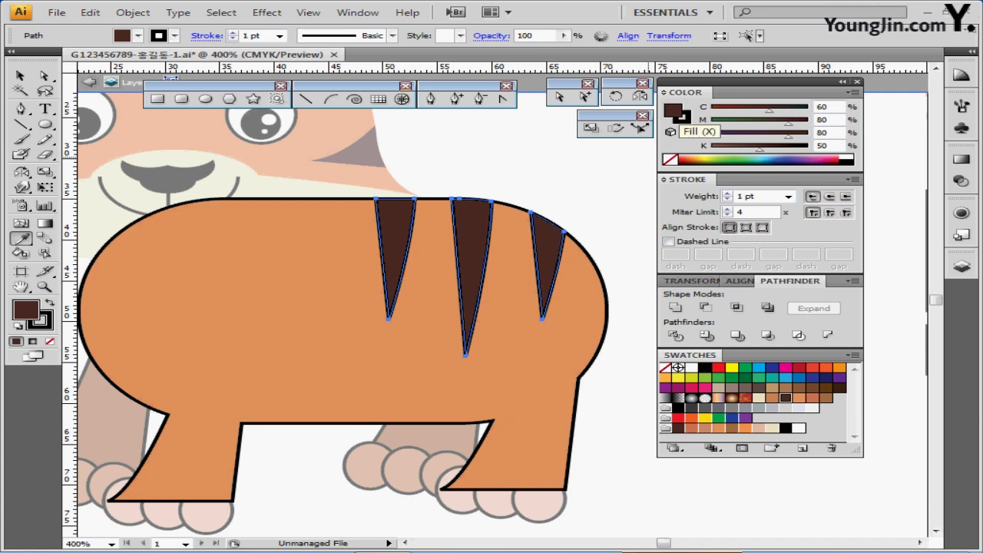
pyautogui.press('Escape')
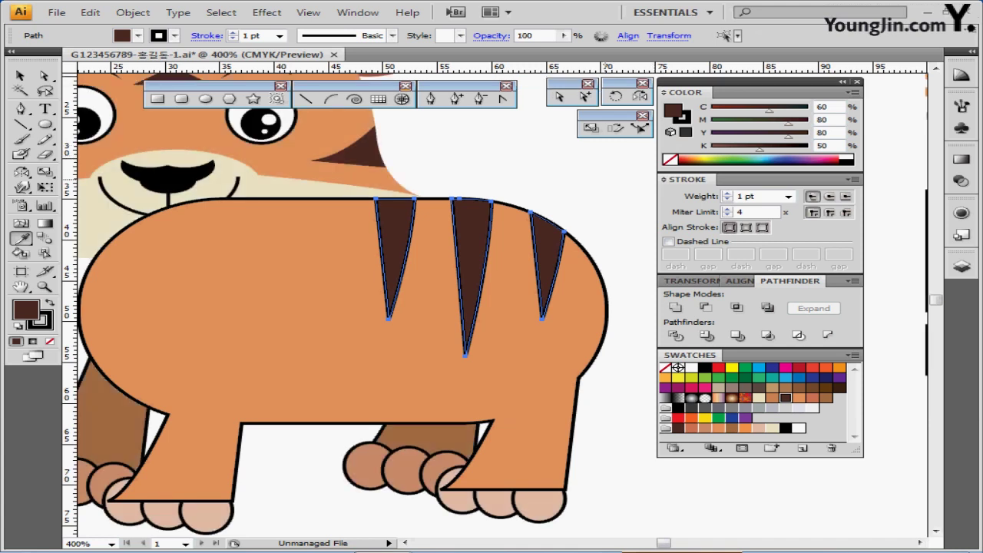
# Step: Bring all six light toes of the two near legs to the front of the body
pyautogui.hotkey('ctrl', '-')
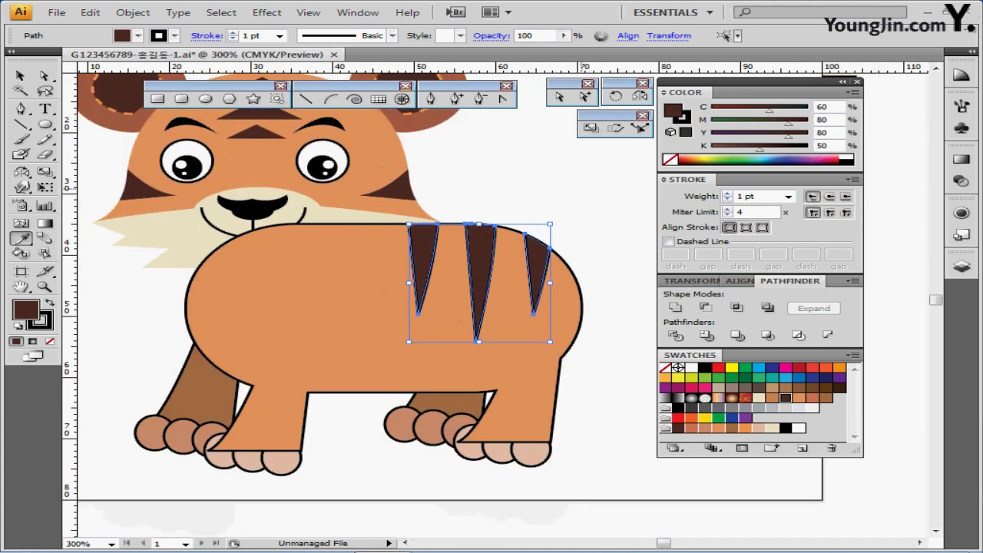
pyautogui.moveTo(544, 253); pyautogui.dragTo(515, 228)
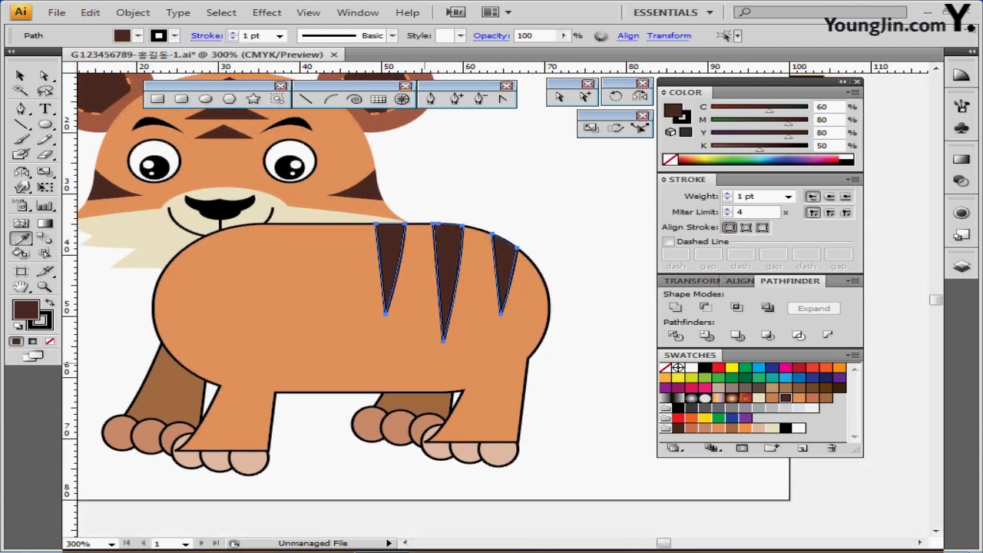
pyautogui.keyDown('ctrl'); pyautogui.click(377, 457); pyautogui.keyUp('ctrl')
pyautogui.moveTo(192, 489); pyautogui.dragTo(252, 462)
pyautogui.moveTo(422, 474); pyautogui.dragTo(520, 415)
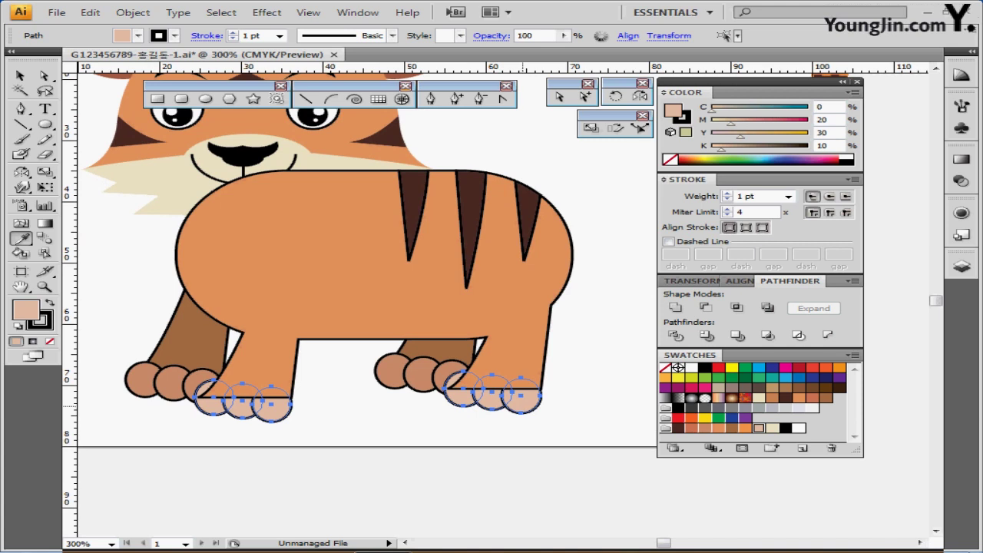
pyautogui.hotkey('ctrl', 'shift', ']')
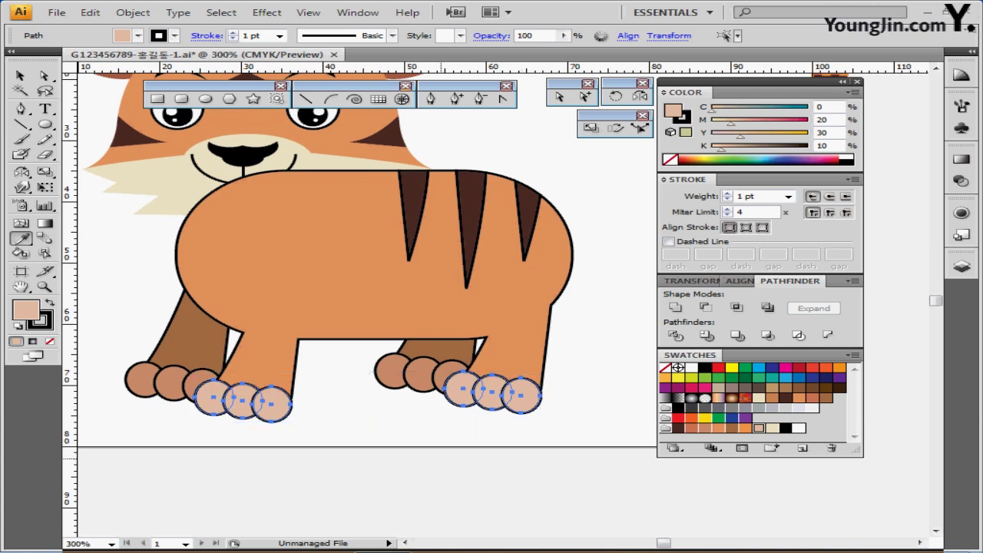
pyautogui.hotkey('ctrl', 'shift', 'a')
# Step: Send the body, all the legs and their toes to the back, behind the head
pyautogui.moveTo(440, 334); pyautogui.dragTo(400, 377)
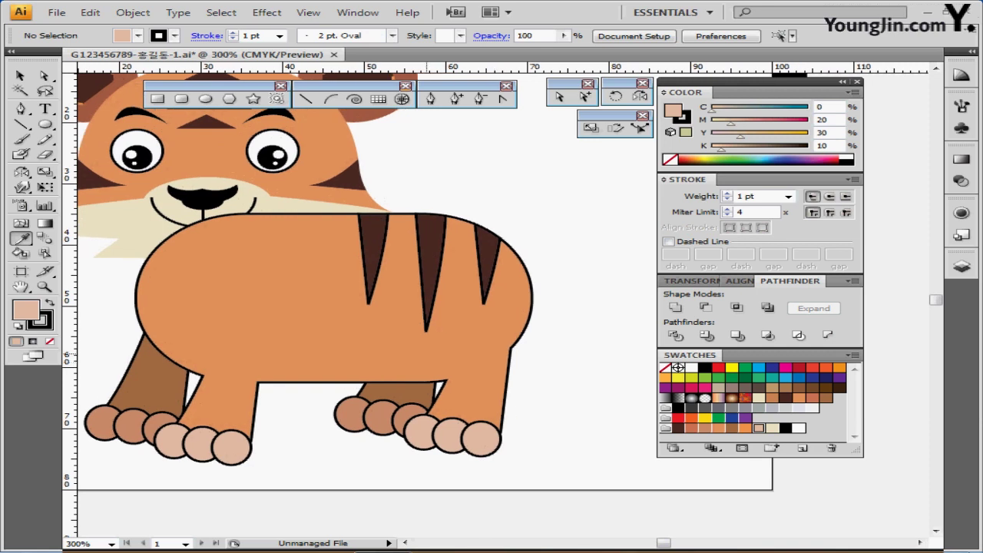
pyautogui.hotkey('ctrl', '-')
pyautogui.moveTo(458, 346); pyautogui.dragTo(392, 358)
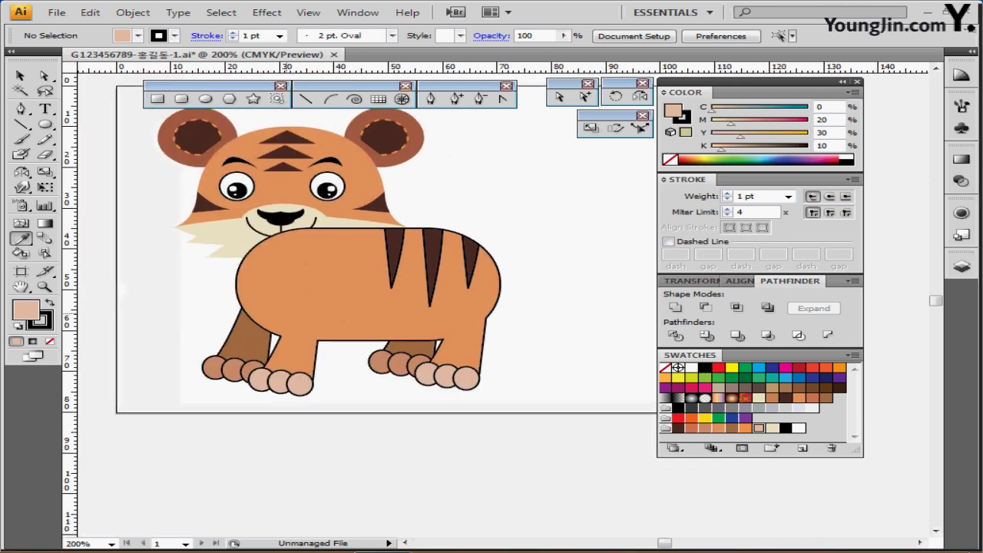
pyautogui.moveTo(207, 289); pyautogui.dragTo(474, 401)
pyautogui.moveTo(207, 399); pyautogui.dragTo(507, 412)
pyautogui.rightClick(434, 325)
pyautogui.moveTo(487, 423)
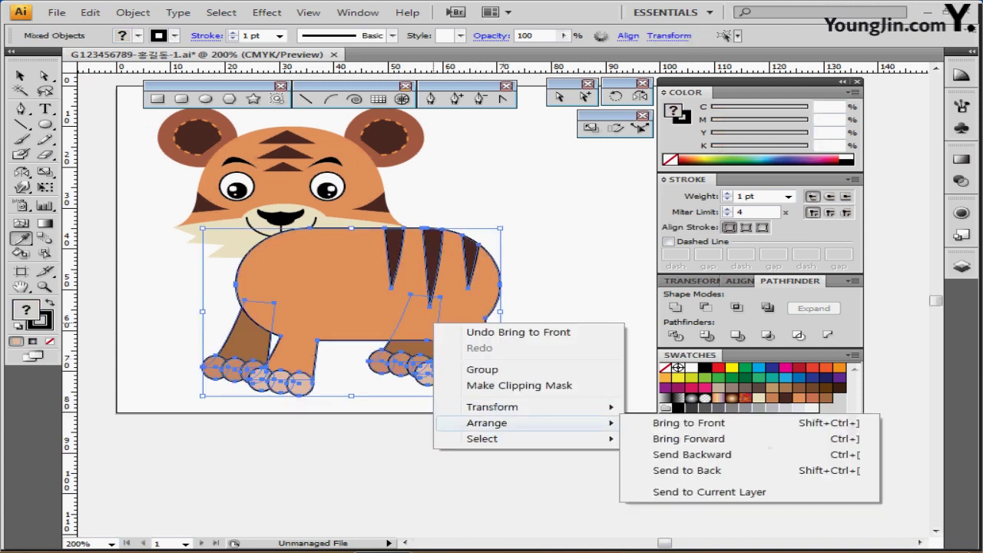
pyautogui.click(686, 470)
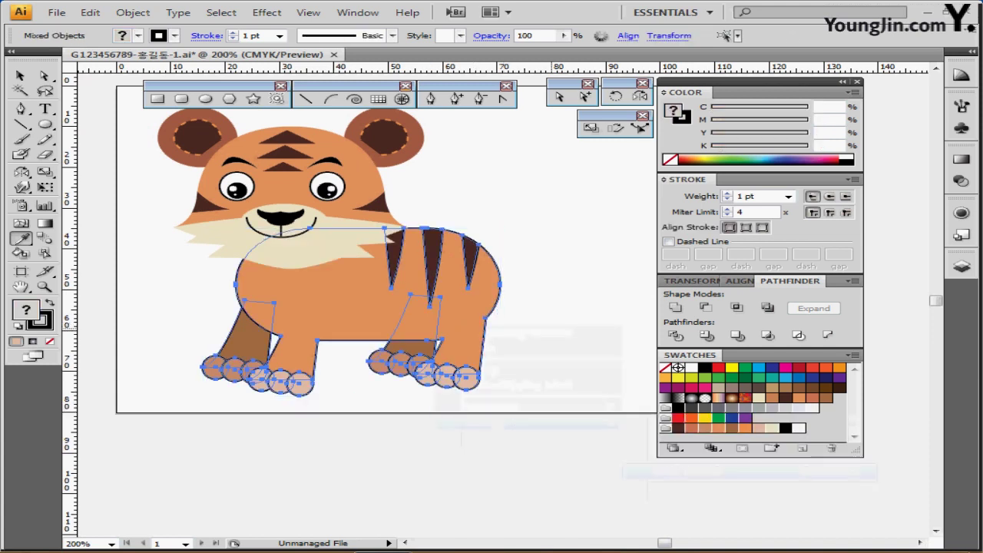
pyautogui.keyDown('ctrl'); pyautogui.click(539, 329); pyautogui.keyUp('ctrl')
pyautogui.moveTo(540, 292)
pyautogui.mouseDown()
pyautogui.moveTo(504, 296)
pyautogui.moveTo(535, 305)
pyautogui.mouseUp()
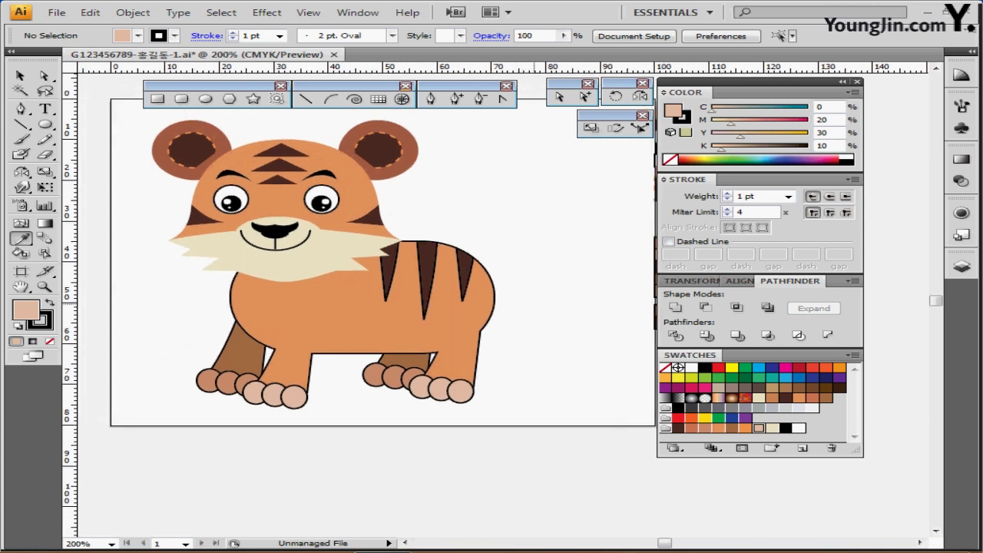
# Step: Show the guides and draw the tail's centre line as an open curved Pen path without fill, from the rump to the tail tip
pyautogui.hotkey('ctrl', 'a')
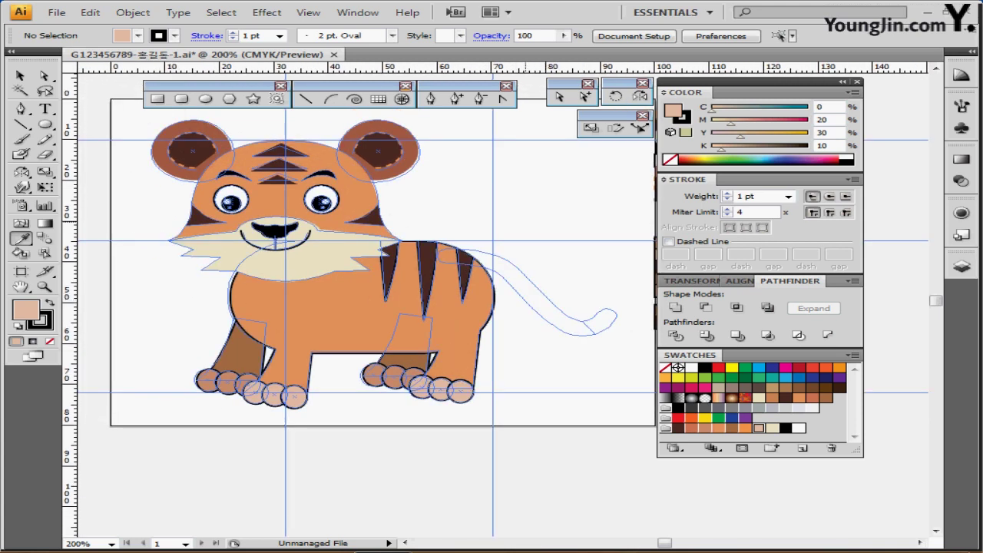
pyautogui.press('p')
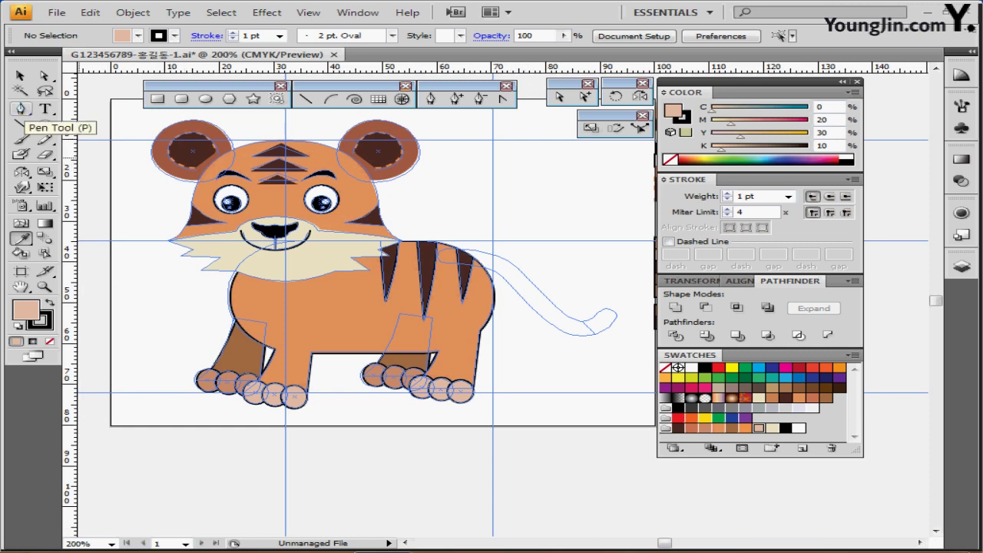
pyautogui.click(22, 109)
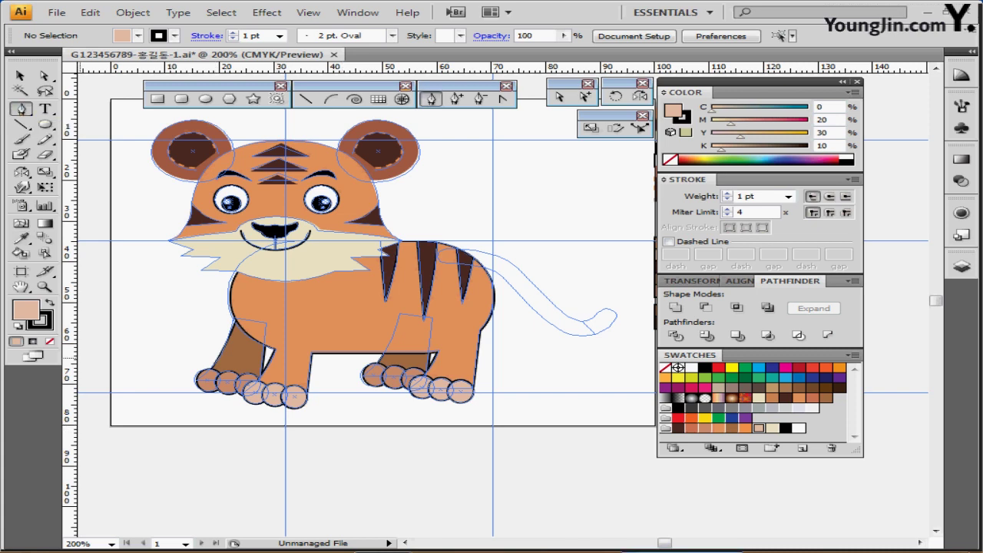
pyautogui.press('/')
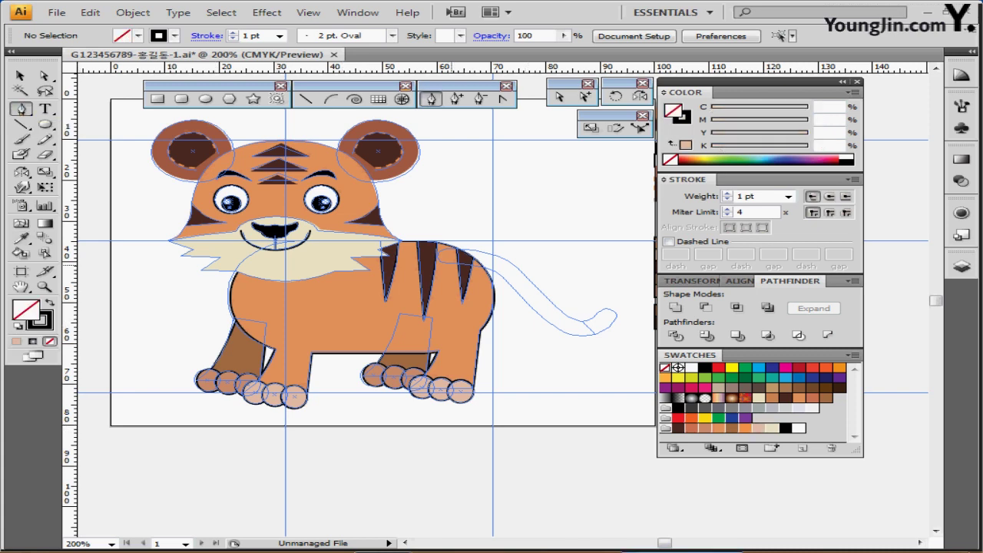
pyautogui.click(439, 255)
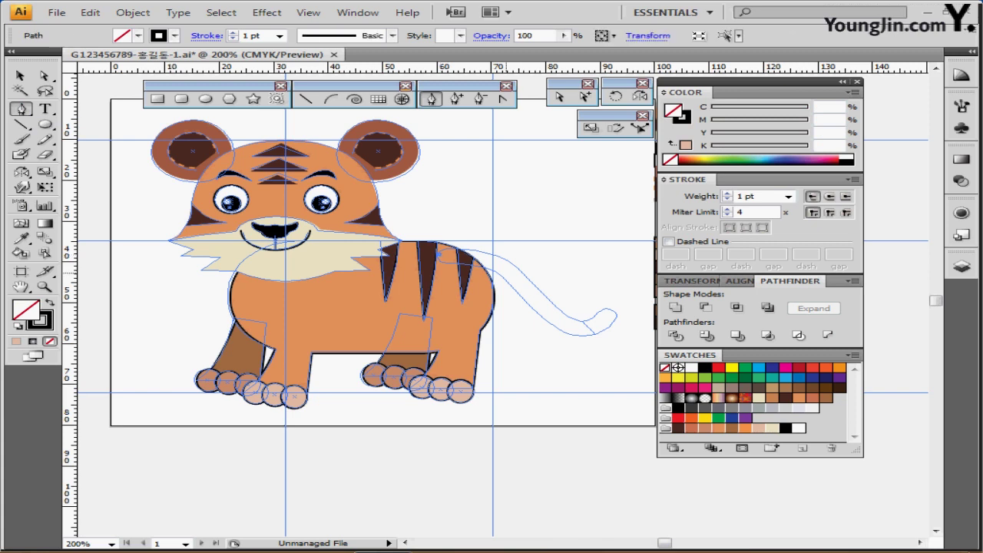
pyautogui.moveTo(510, 273); pyautogui.dragTo(535, 298)
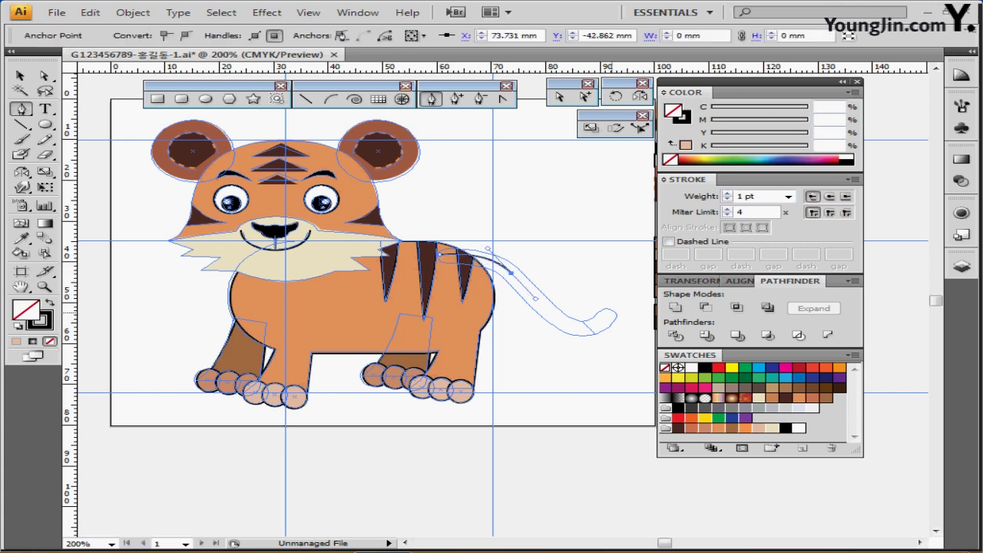
pyautogui.moveTo(611, 311)
pyautogui.mouseDown()
pyautogui.moveTo(649, 280)
pyautogui.moveTo(641, 266)
pyautogui.mouseUp()
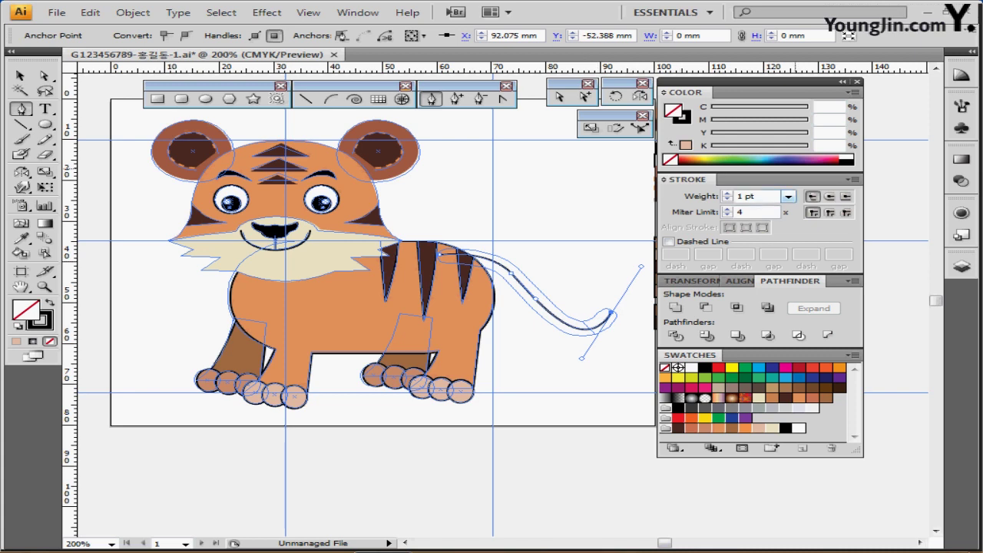
# Step: Set the tail path's stroke to 10 pt with a round cap and hide the guides
pyautogui.click(787, 197)
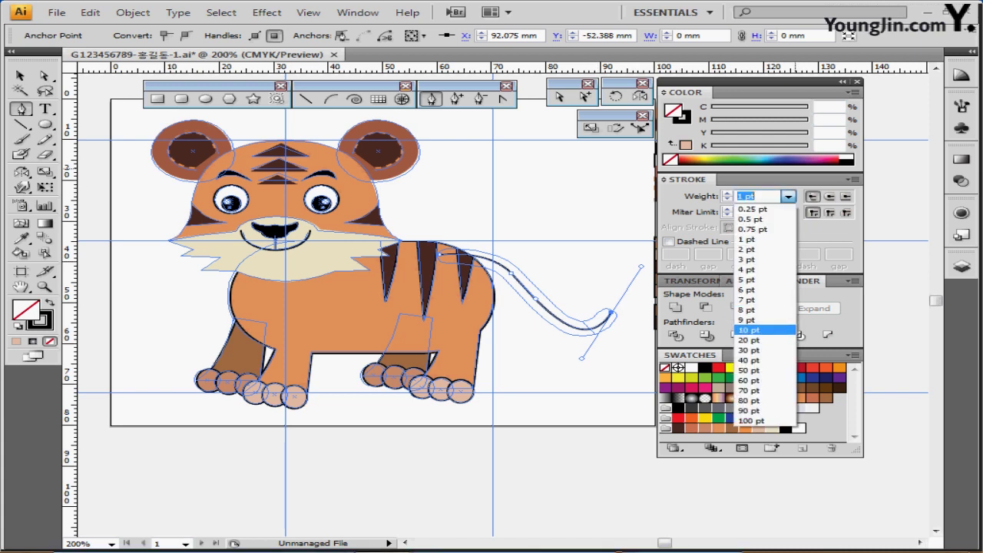
pyautogui.click(748, 329)
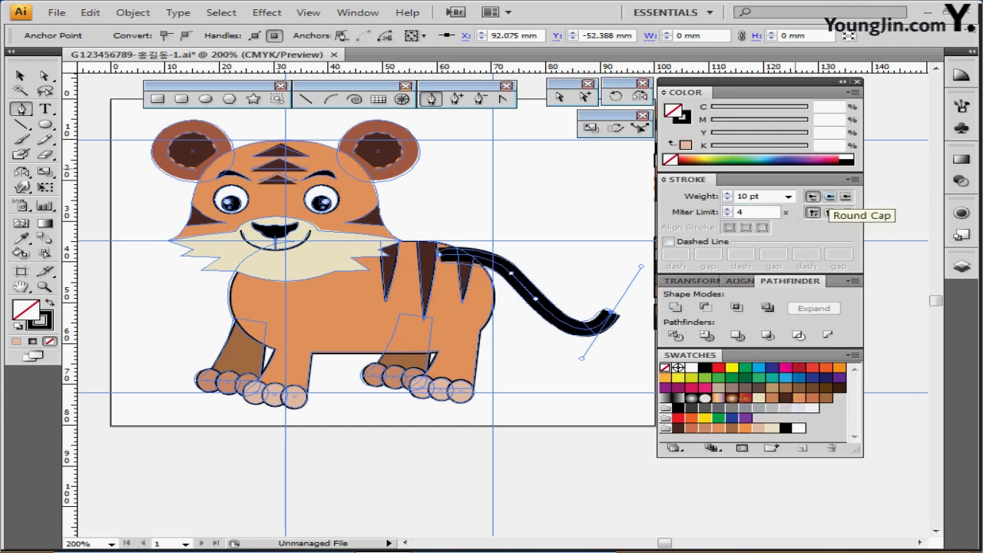
pyautogui.click(829, 197)
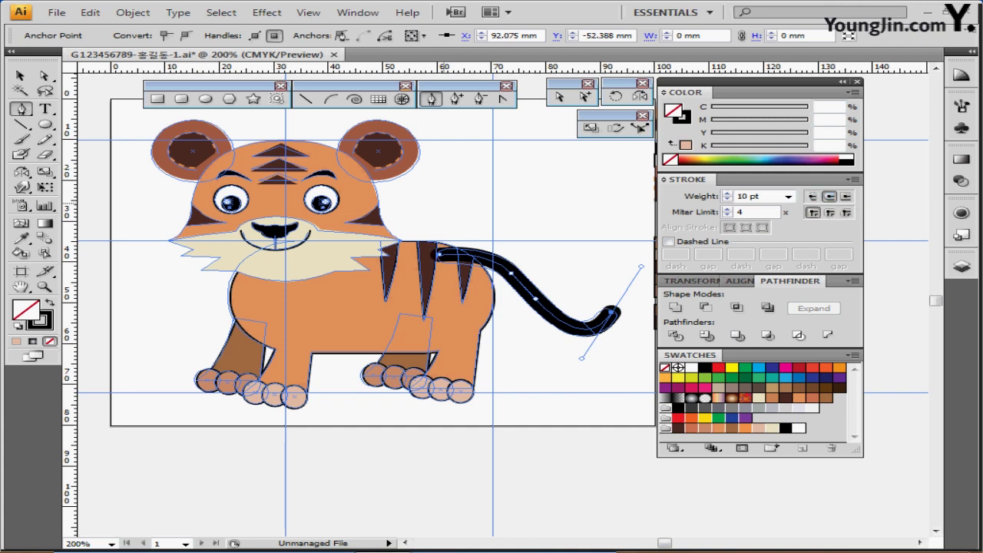
pyautogui.press('ctrl')
pyautogui.hotkey('ctrl', ';')
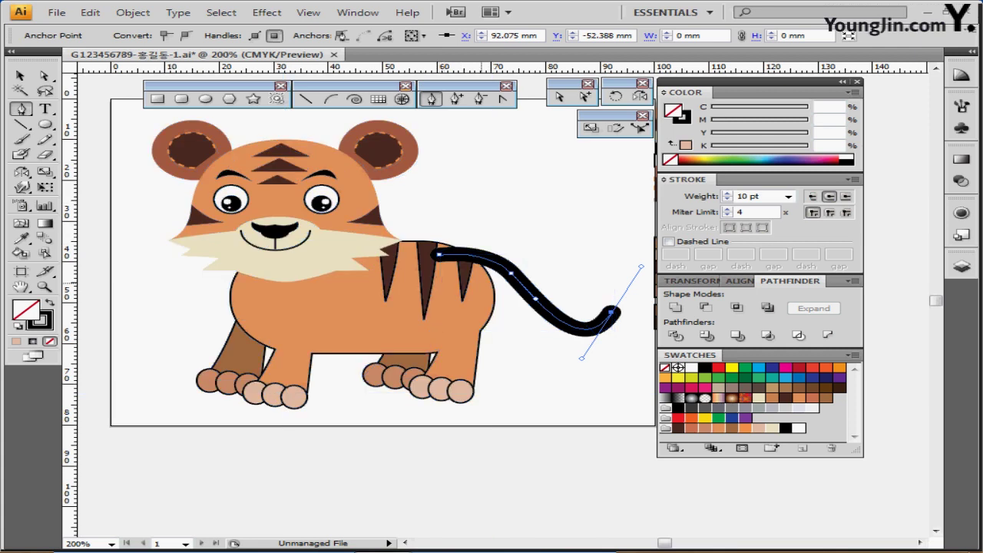
# Step: Convert the tail's stroke into a filled shape with Outline Stroke
pyautogui.click(132, 12)
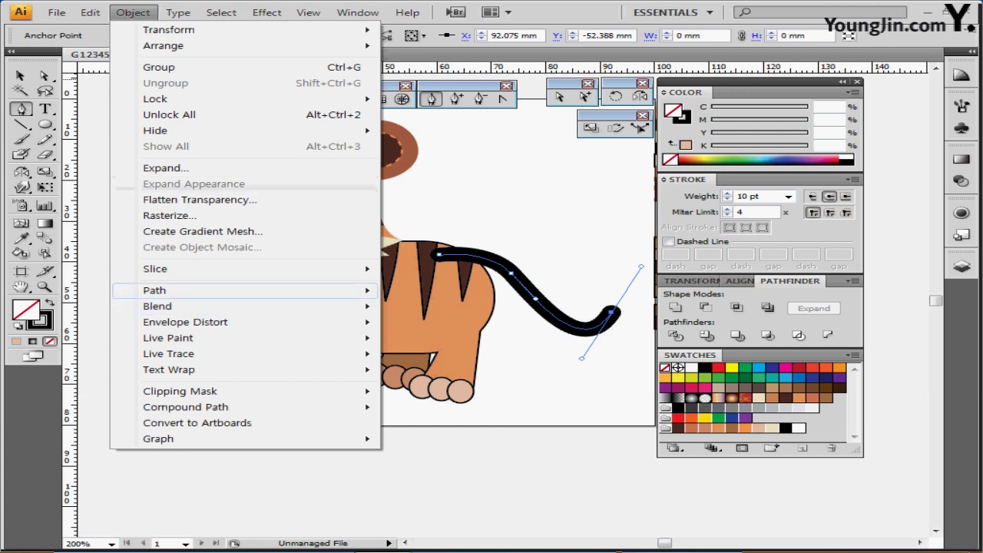
pyautogui.moveTo(154, 290)
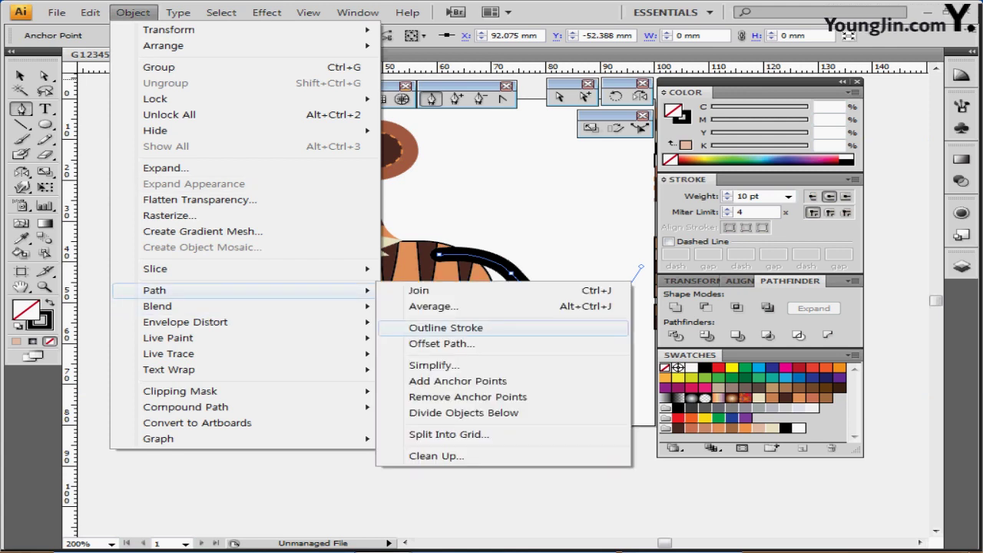
pyautogui.click(445, 327)
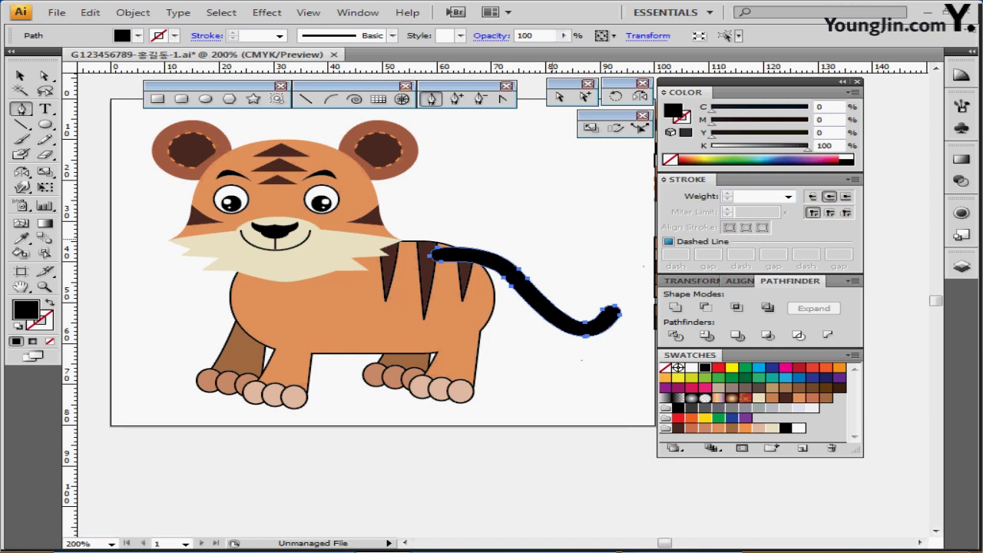
# Step: Fill the tail shape with the CMYK colour C 10, M 50, Y 70, K 30
pyautogui.doubleClick(821, 107)
pyautogui.write('10')
pyautogui.press('Tab')
pyautogui.write('50')
pyautogui.press('Tab')
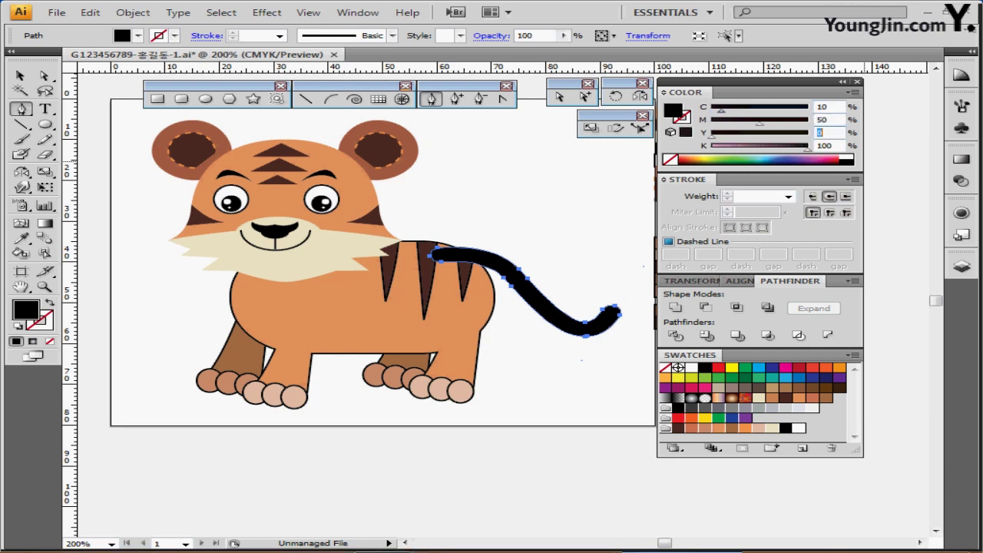
pyautogui.write('70')
pyautogui.press('Tab')
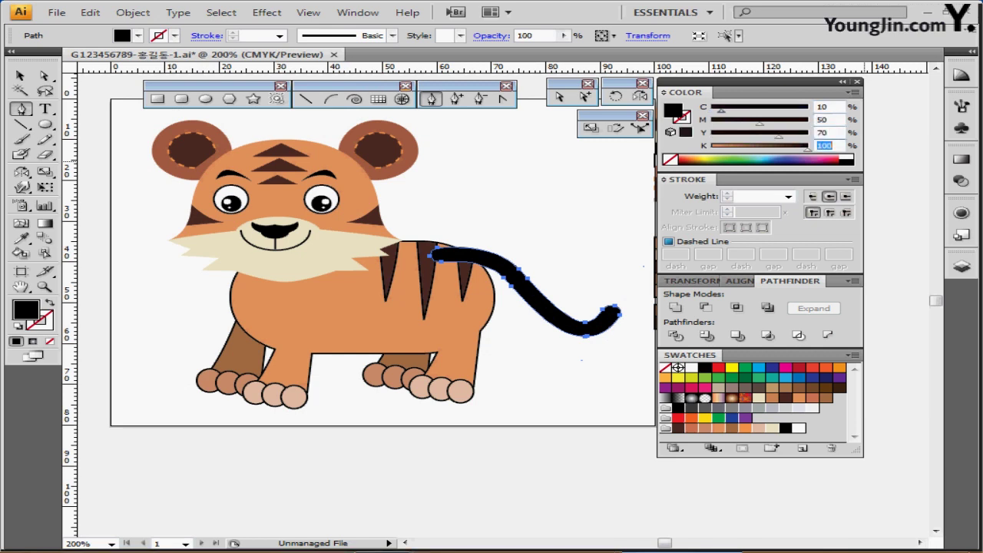
pyautogui.press('Return')
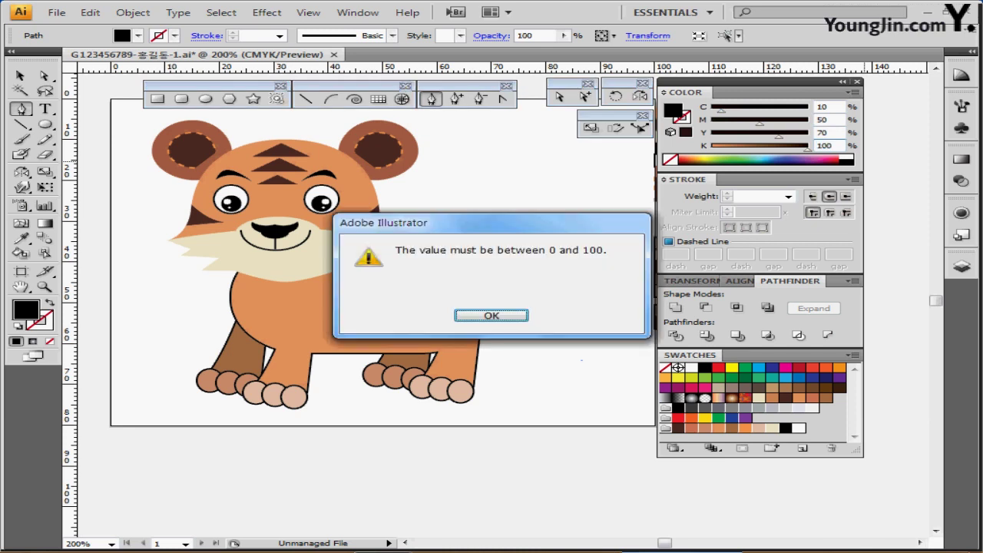
pyautogui.press('Return')
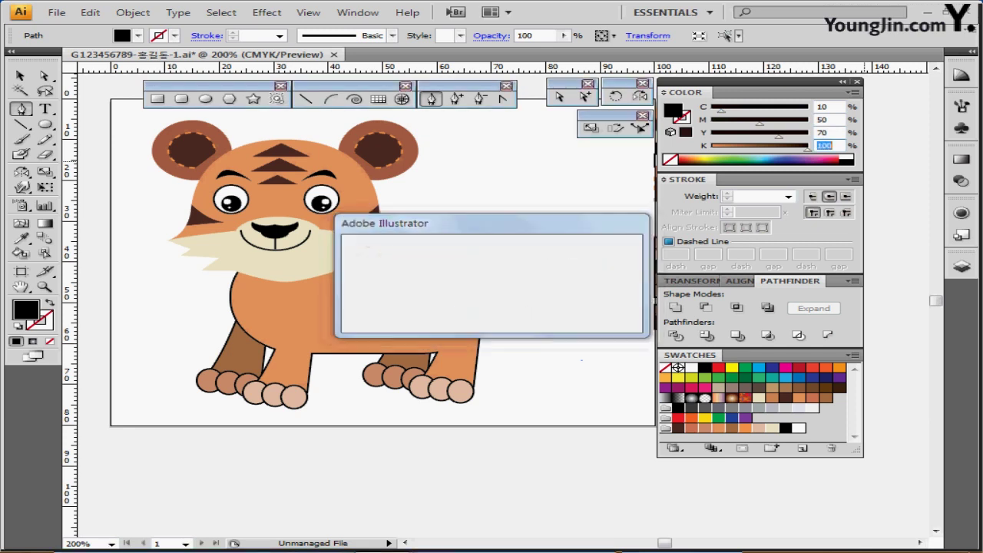
pyautogui.write('30')
pyautogui.press('Return')
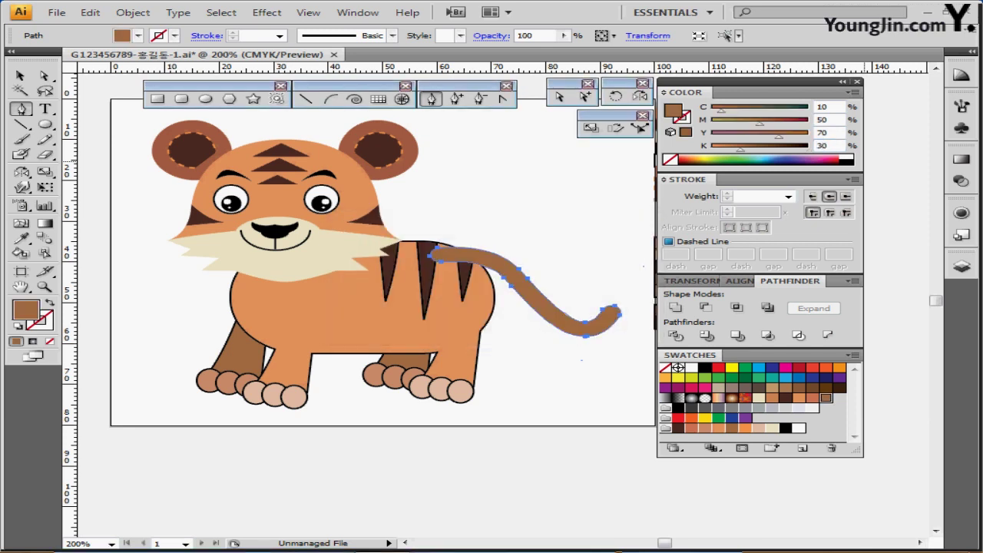
# Step: Give the tail a black 1 pt stroke (K 100) and send it to the back, behind the body
pyautogui.click(686, 120)
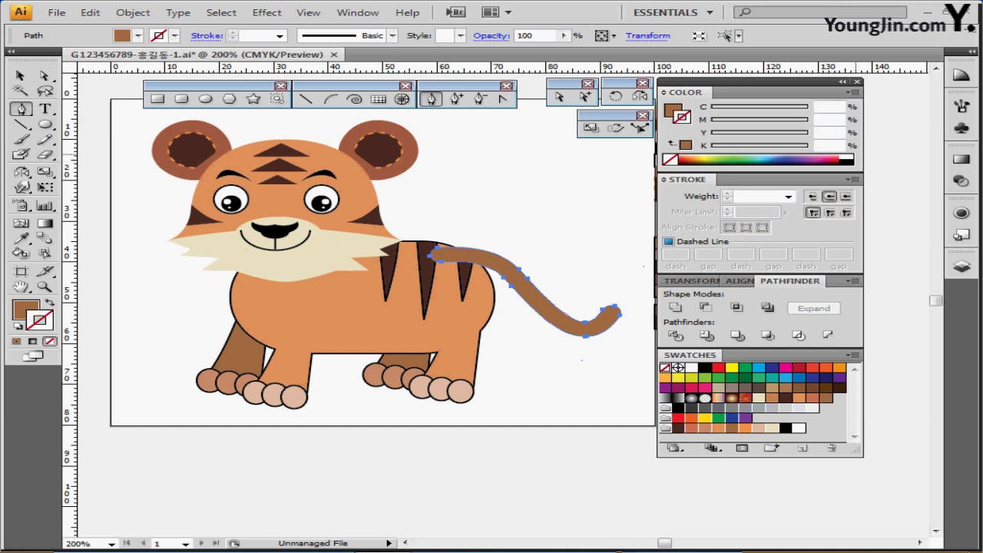
pyautogui.click(847, 162)
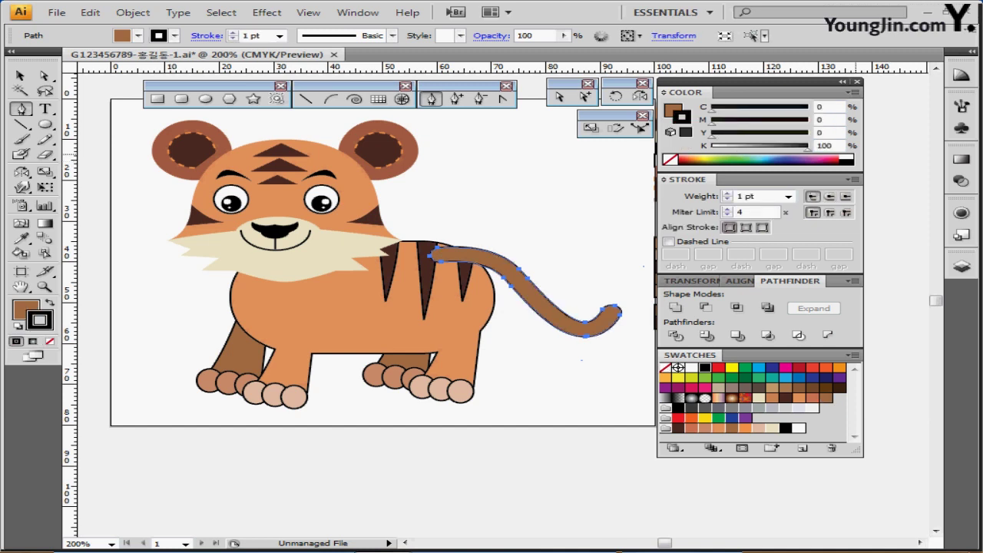
pyautogui.click(787, 197)
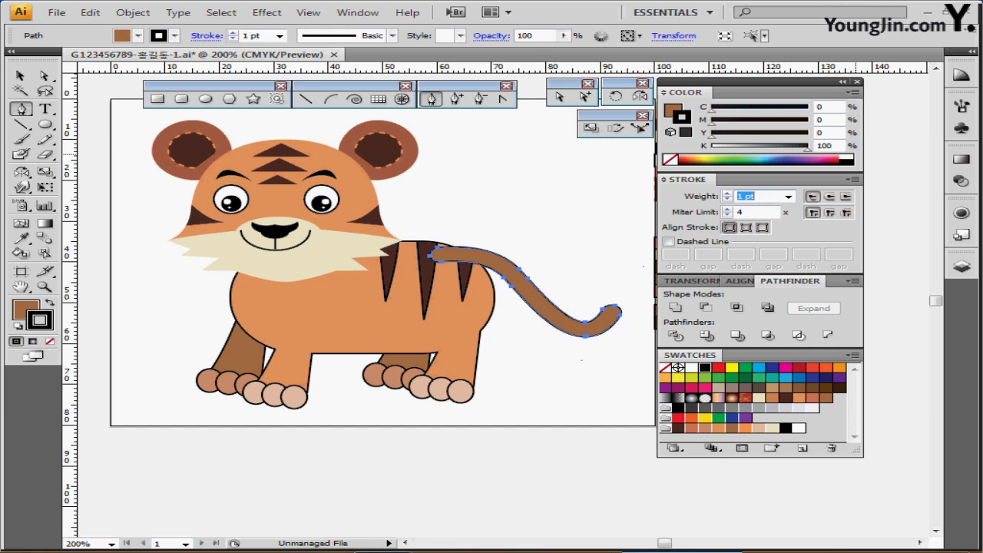
pyautogui.press('ctrl')
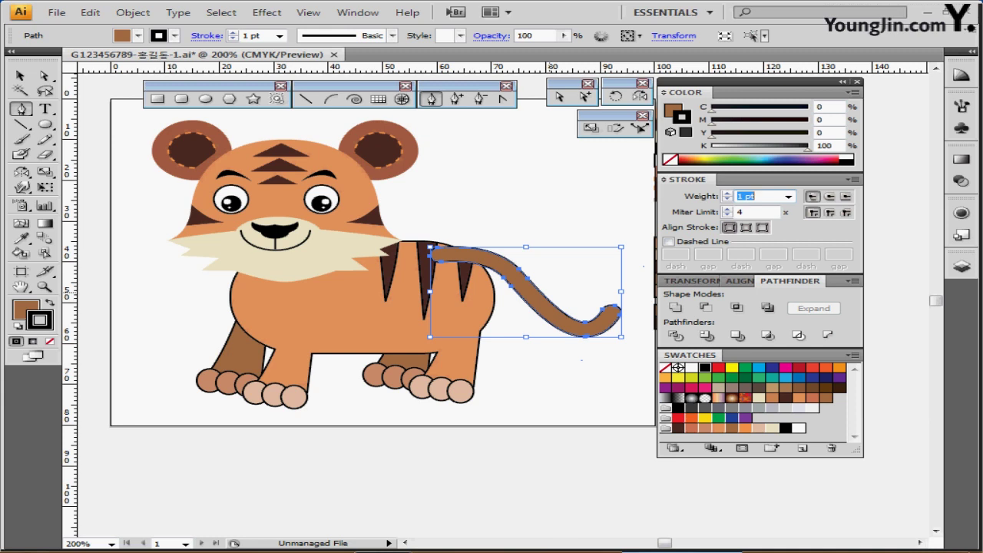
pyautogui.hotkey('ctrl', 'shift', '[')
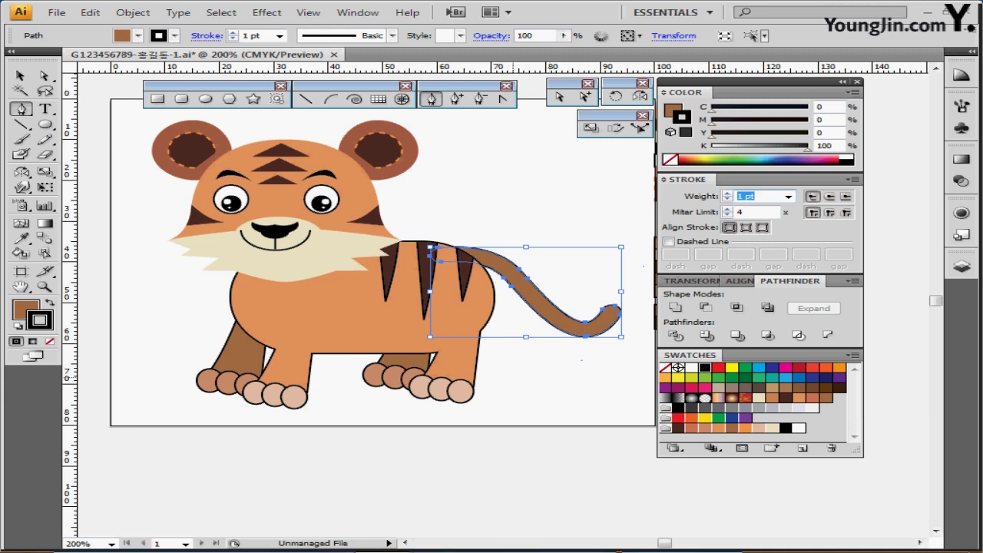
pyautogui.hotkey('ctrl', 'shift', 'a')
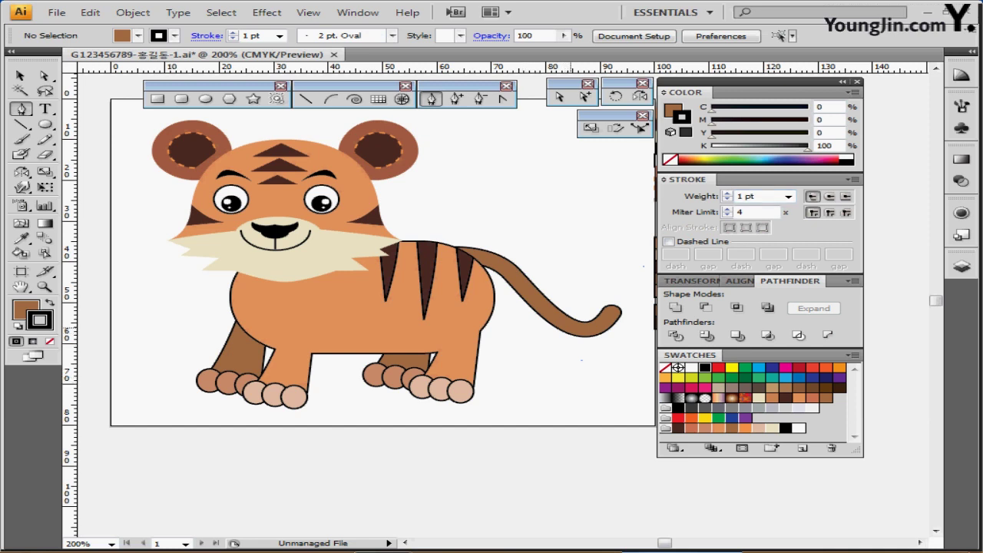
# Step: Cut the tail diagonally near its upturned end with the Knife tool to separate the tip
pyautogui.keyDown('ctrl'); pyautogui.click(567, 327); pyautogui.keyUp('ctrl')
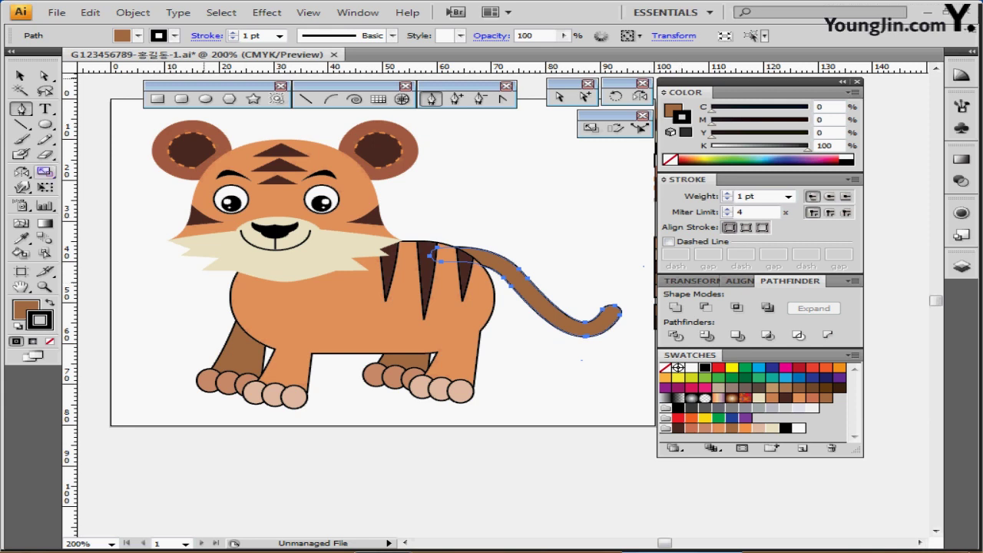
pyautogui.press('s')
pyautogui.click(45, 154)
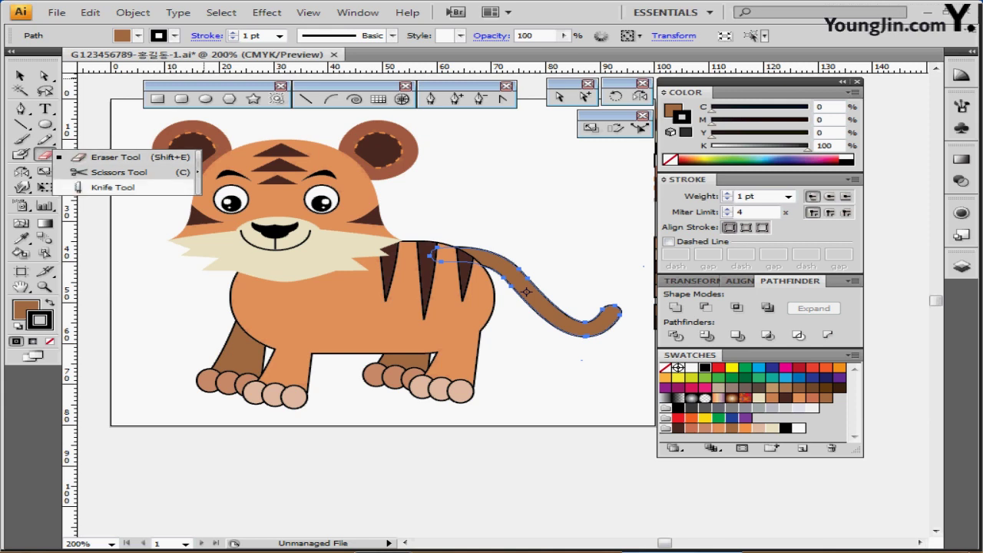
pyautogui.click(112, 187)
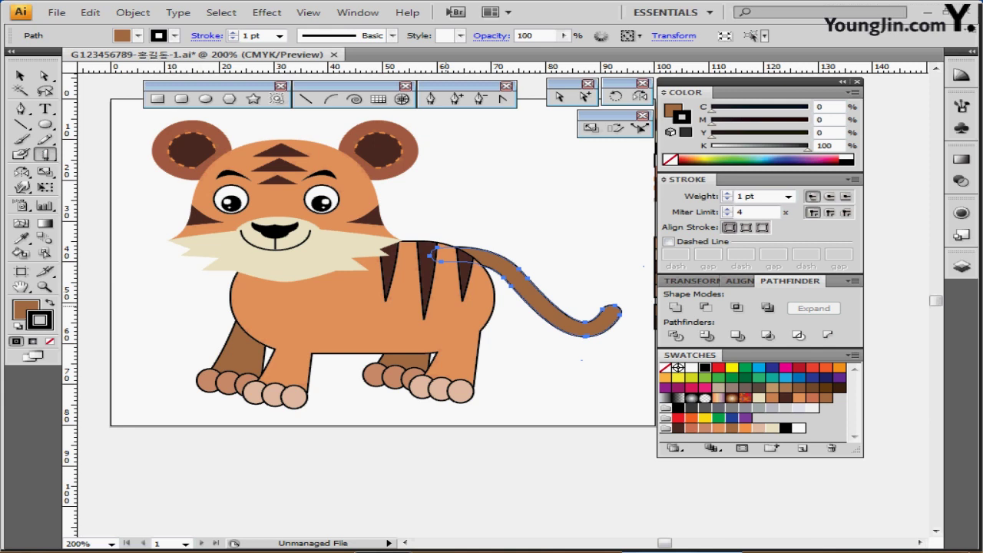
pyautogui.hotkey('ctrl', 'a')
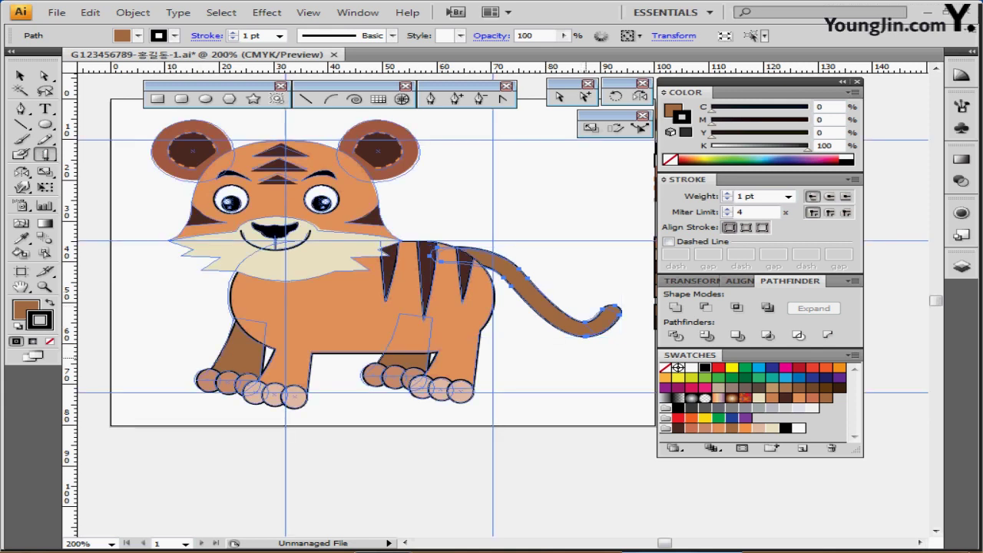
pyautogui.moveTo(560, 297); pyautogui.dragTo(626, 346)
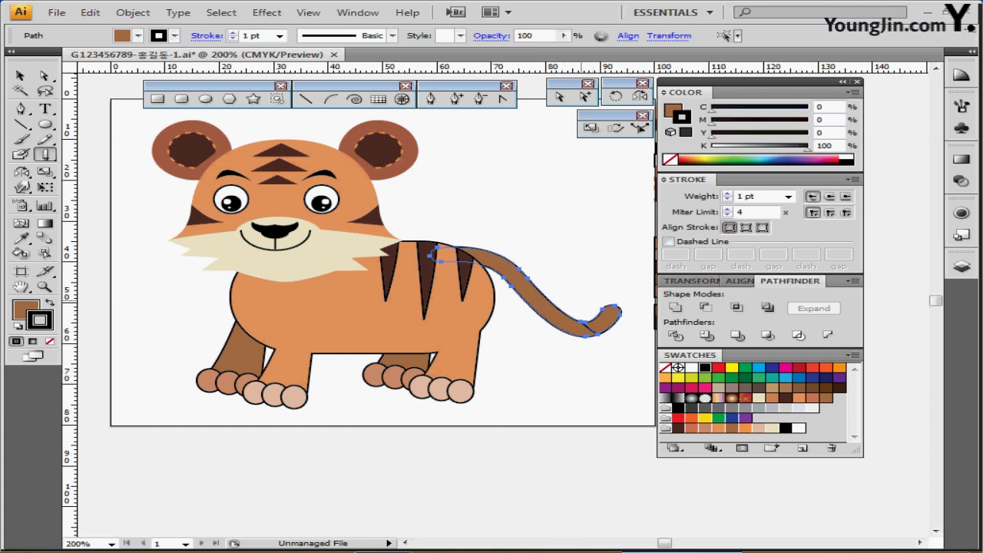
pyautogui.moveTo(569, 296)
pyautogui.mouseDown()
pyautogui.moveTo(583, 321)
pyautogui.moveTo(631, 348)
pyautogui.mouseUp()
# Step: Fill only the separated tail tip with the dark brown C 60, M 80, Y 80, K 50, then deselect it
pyautogui.keyDown('ctrl'); pyautogui.click(625, 363); pyautogui.keyUp('ctrl')
pyautogui.keyDown('ctrl'); pyautogui.click(605, 319); pyautogui.keyUp('ctrl')
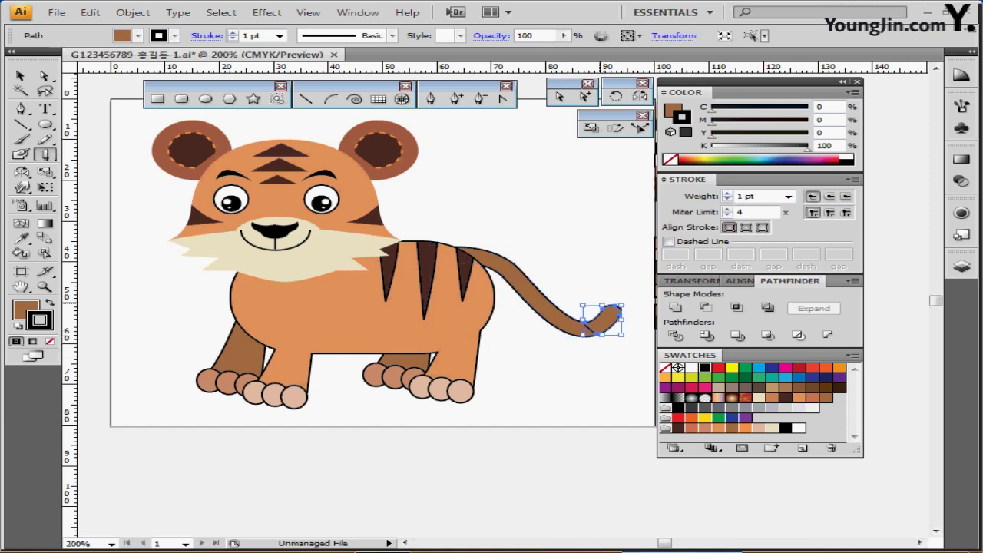
pyautogui.press('x')
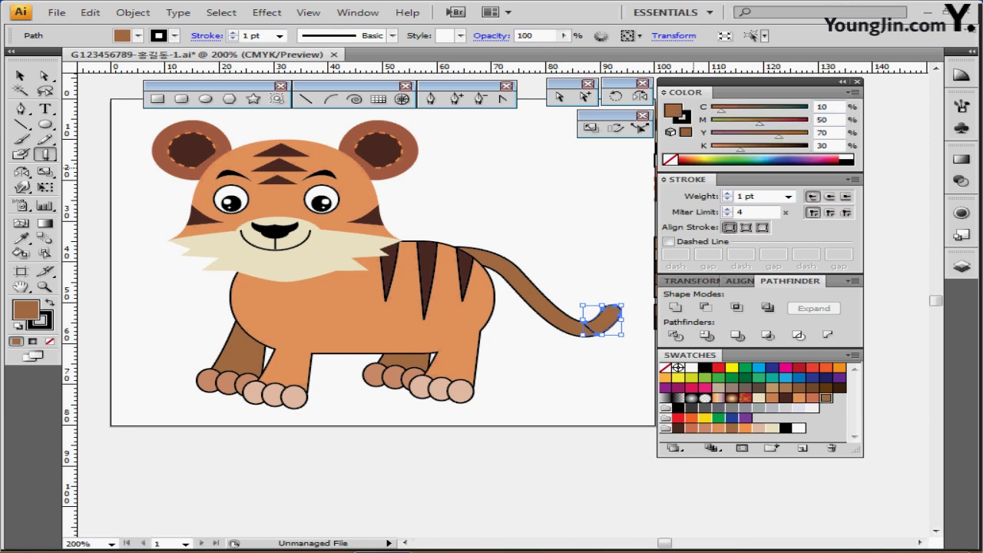
pyautogui.doubleClick(823, 107)
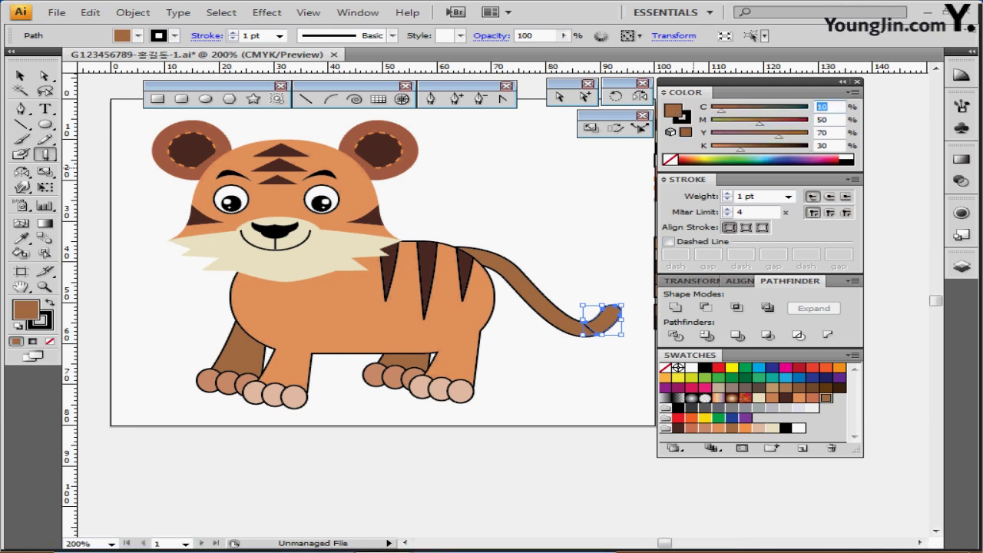
pyautogui.write('60')
pyautogui.press('Tab')
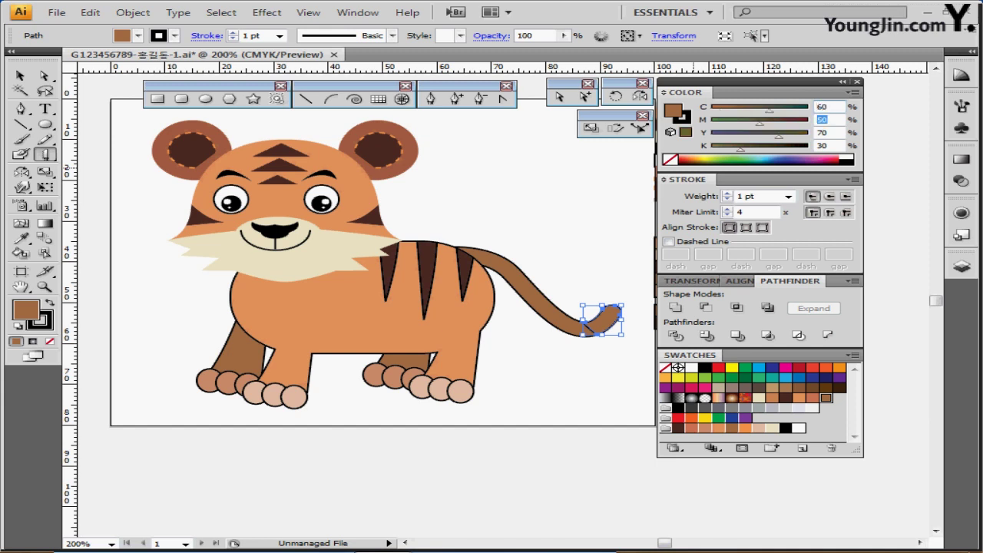
pyautogui.write('80')
pyautogui.press('Tab')
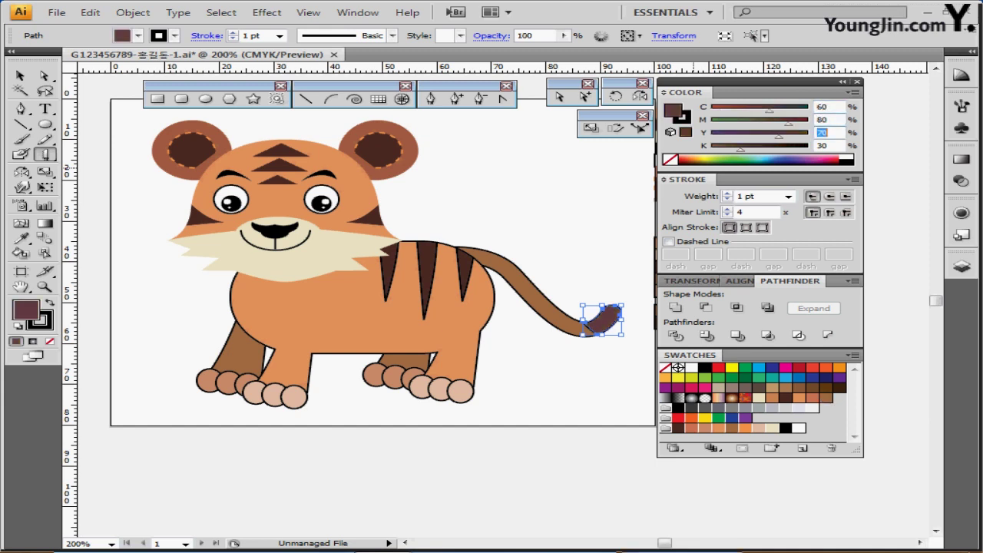
pyautogui.write('80')
pyautogui.press('Tab')
pyautogui.write('50')
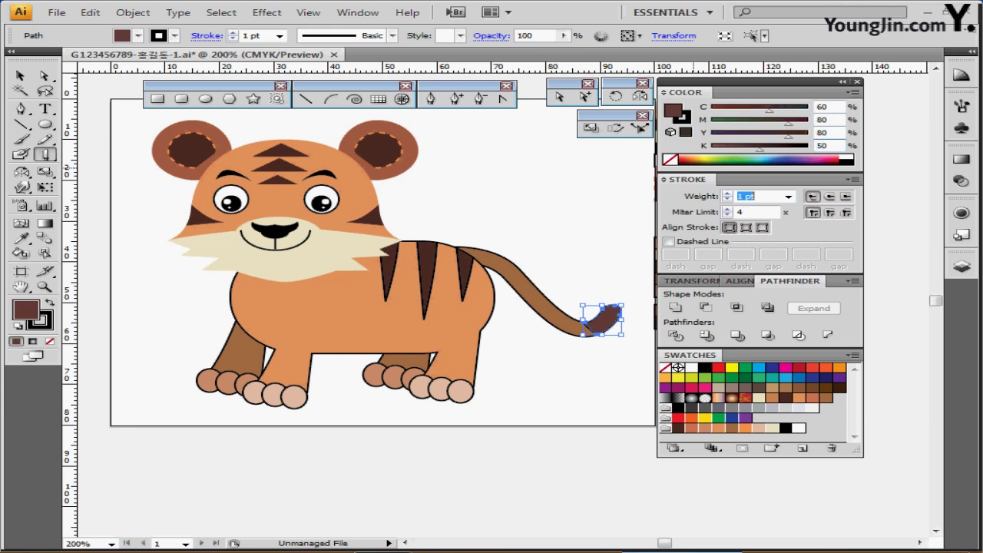
pyautogui.press('Return')
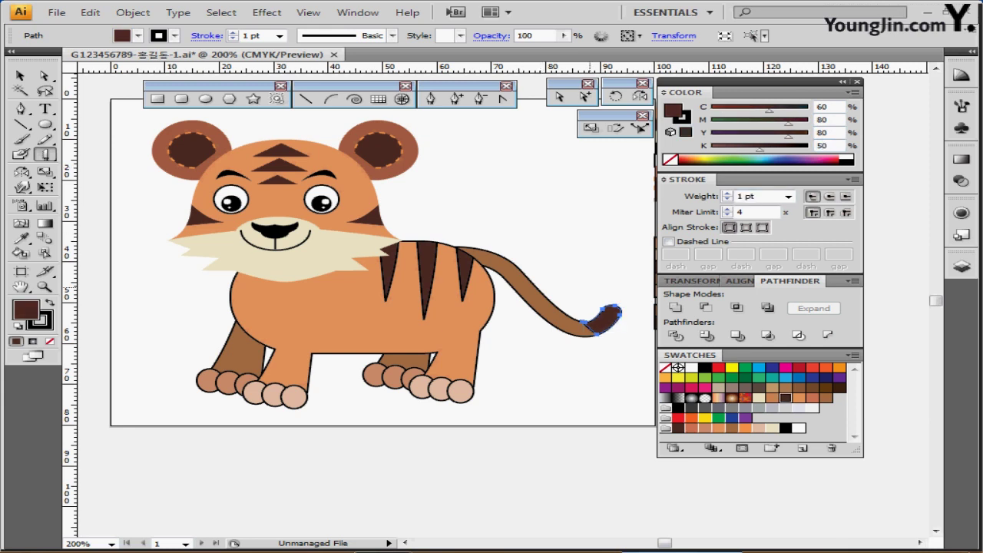
pyautogui.keyDown('ctrl'); pyautogui.click(584, 377); pyautogui.keyUp('ctrl')
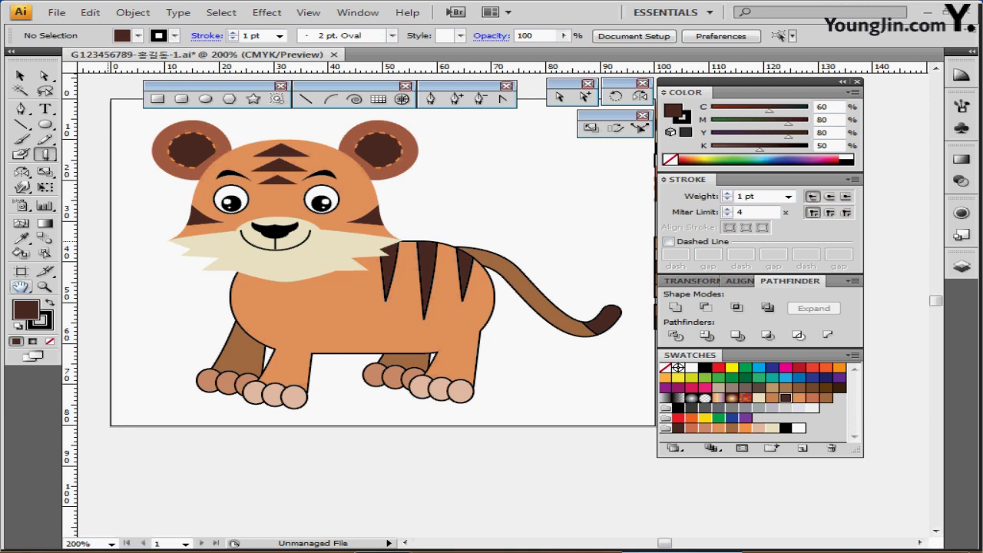
pyautogui.doubleClick(21, 286)
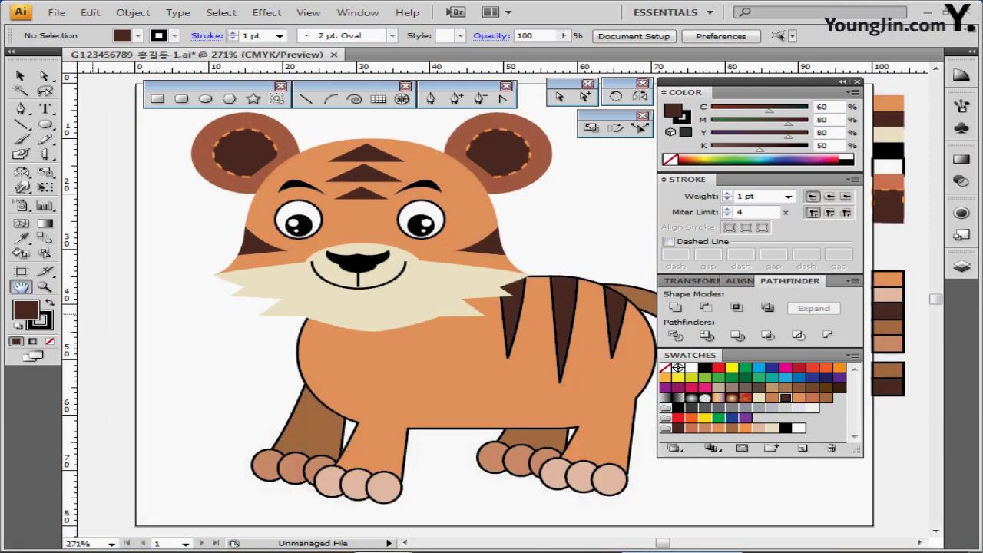
pyautogui.click(21, 287)
pyautogui.click(53, 290)
pyautogui.moveTo(204, 358); pyautogui.dragTo(156, 356)
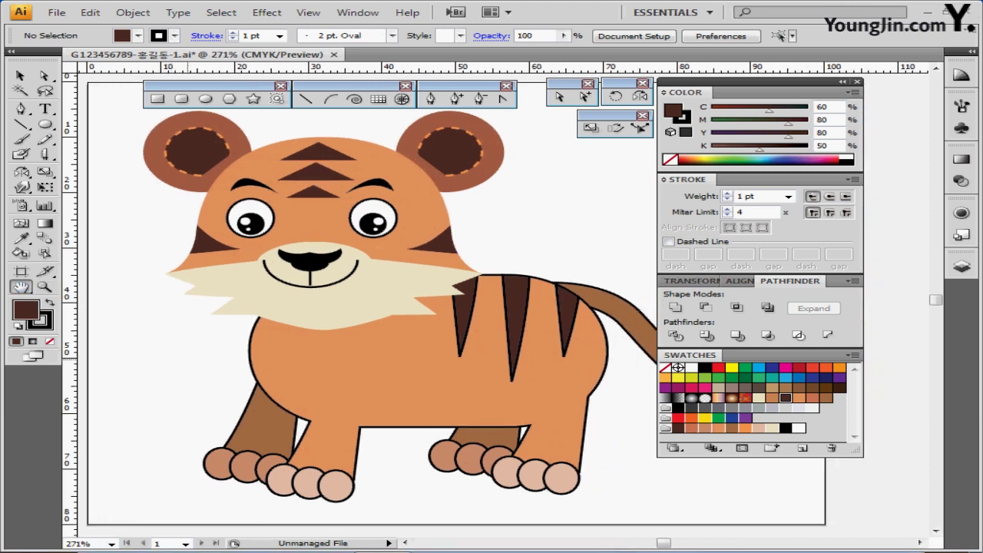